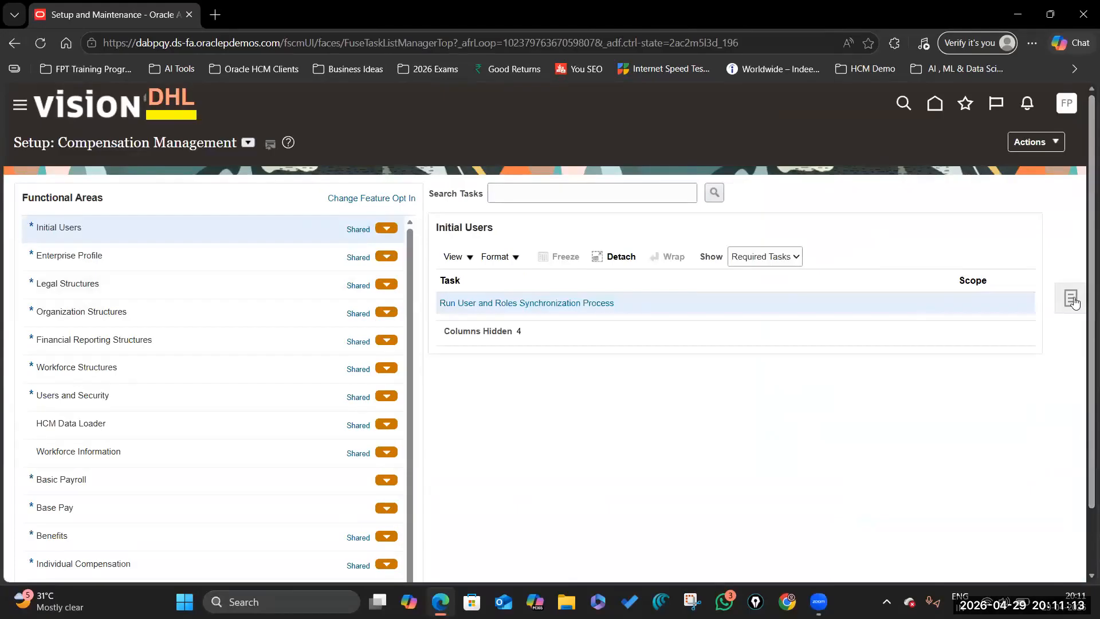
- Open Manage Descriptive Flexfields and run a first search on the PER_PERSONS_DFF code
click(1072, 299)
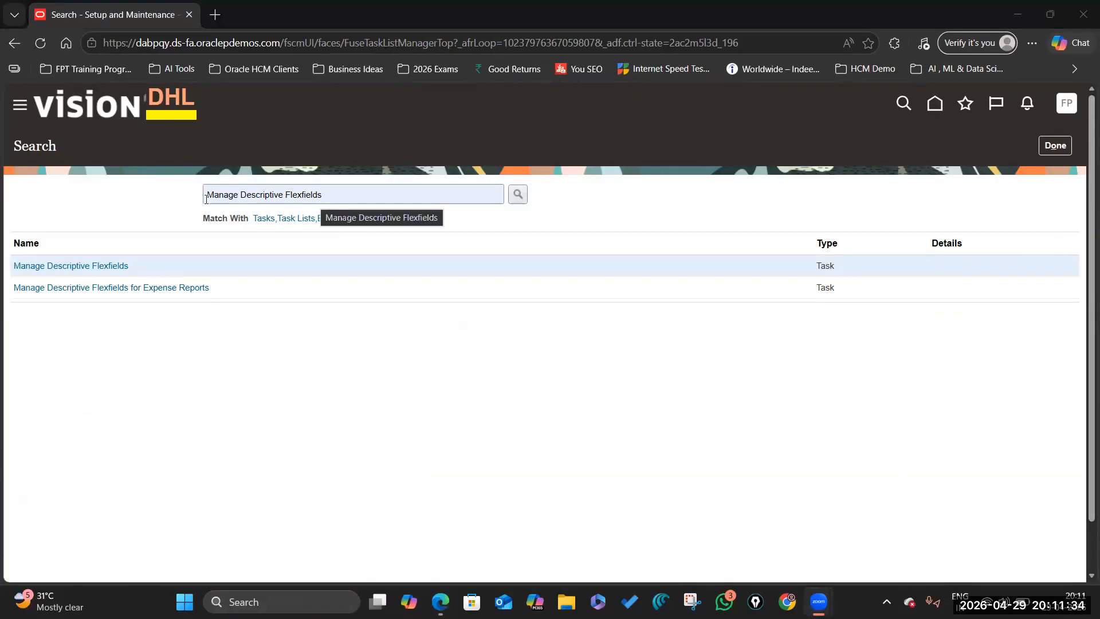
click(96, 266)
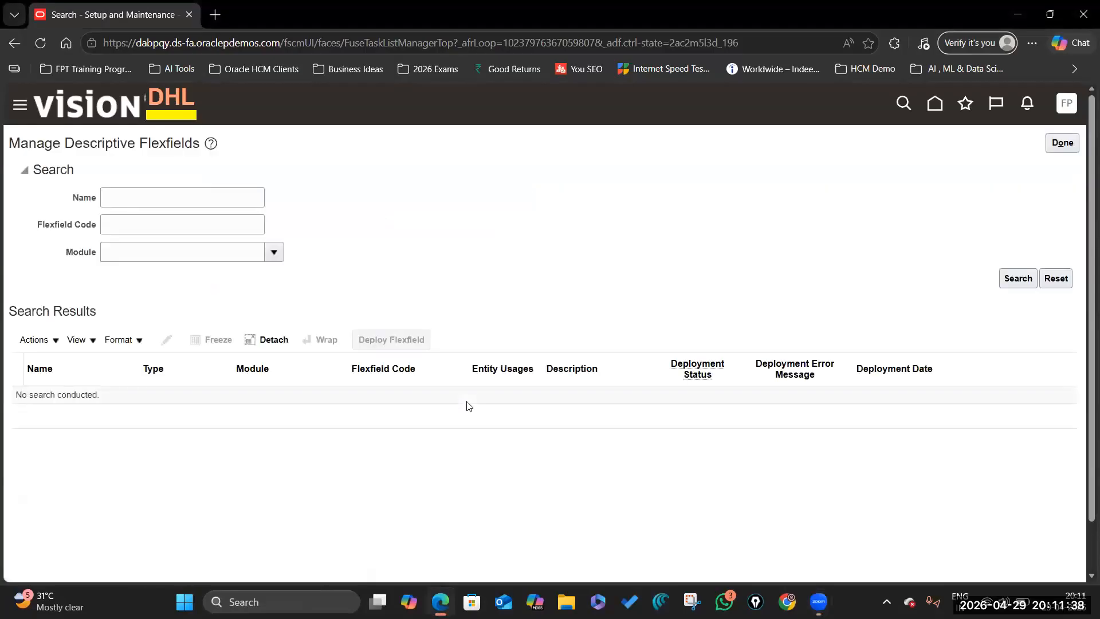
click(117, 233)
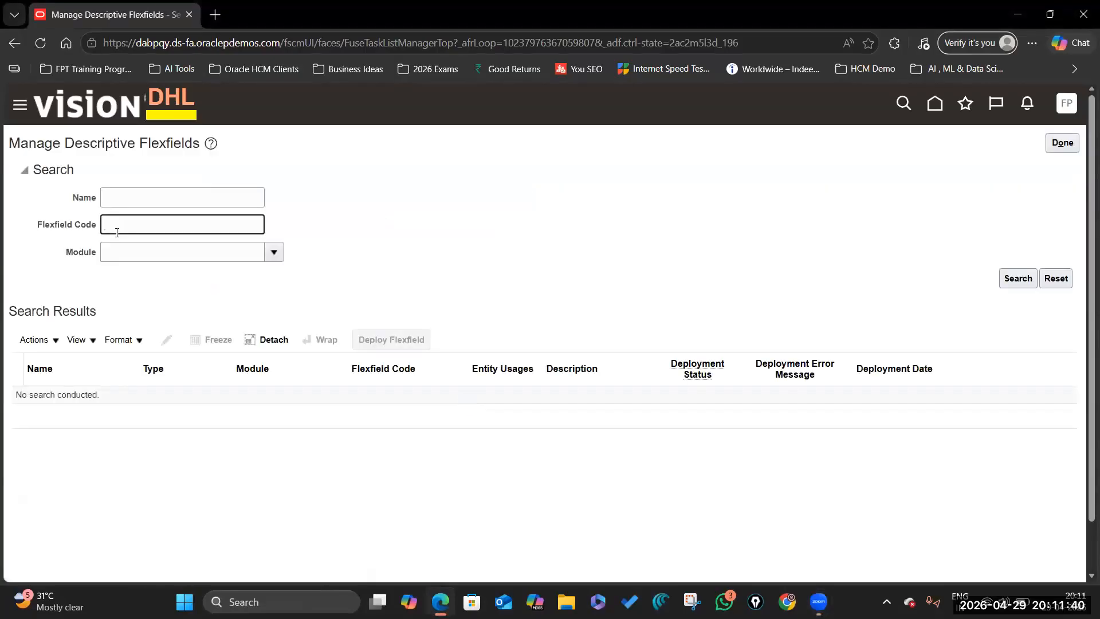
text(PER)
text(_)
text(PERDON)
key(BackSpace)
key(BackSpace)
key(BackSpace)
text(SON_DFF)
key(Return)
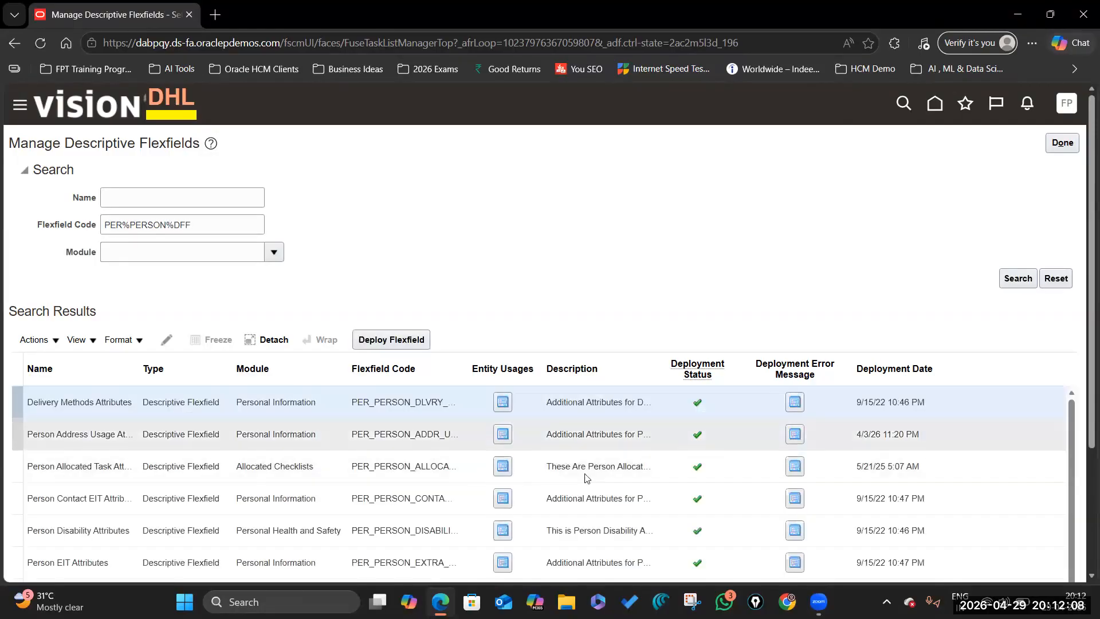
- Correct the Flexfield Code entry to exactly PER_PERSONS_DFF and search again
scroll(431, 502, down, 2)
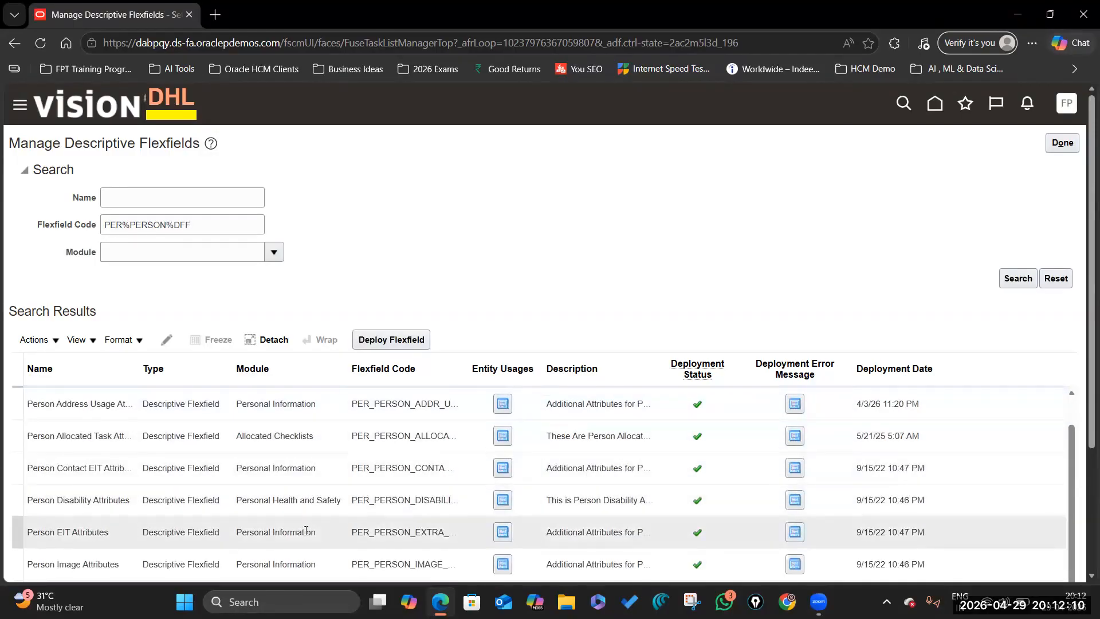
scroll(389, 502, down, 3)
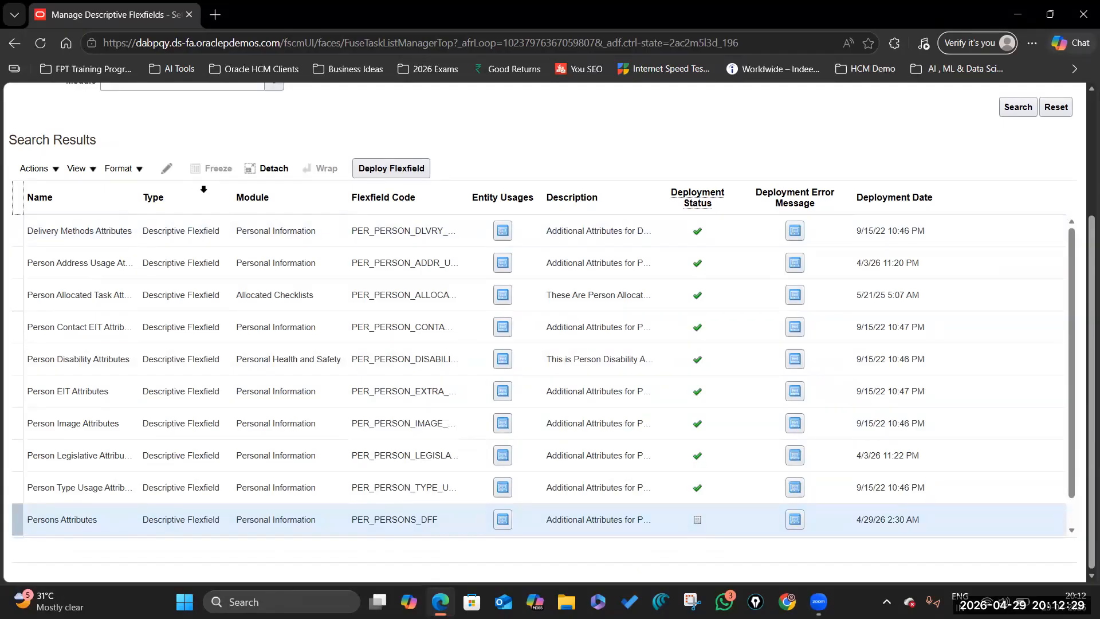
scroll(198, 190, up, 3)
click(166, 223)
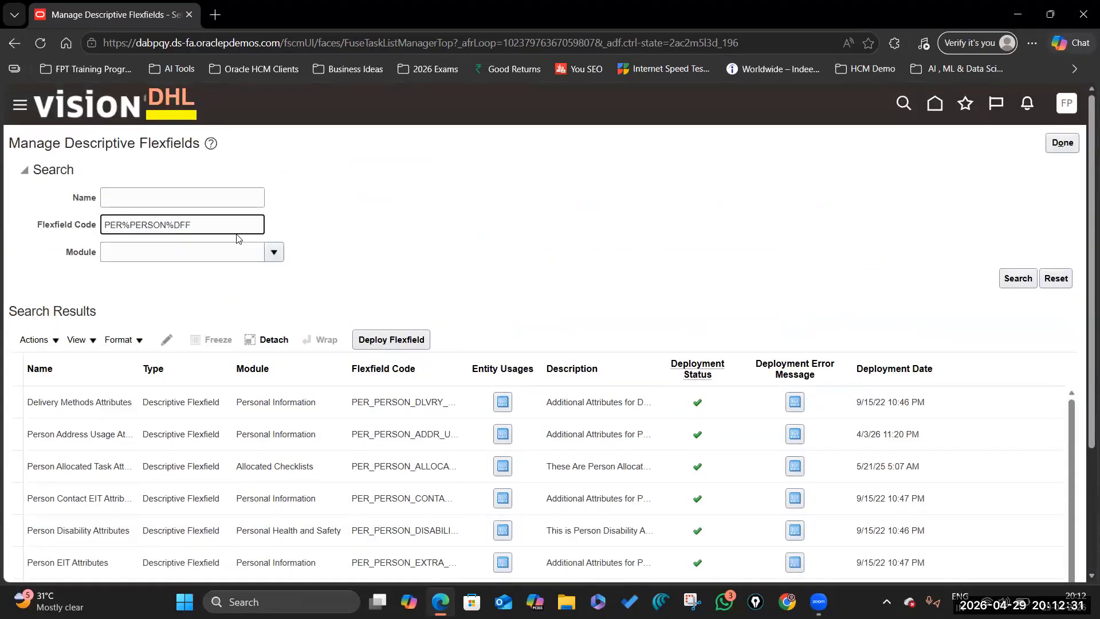
text(S_)
key(Delete)
key(BackSpace)
text(_)
click(1019, 279)
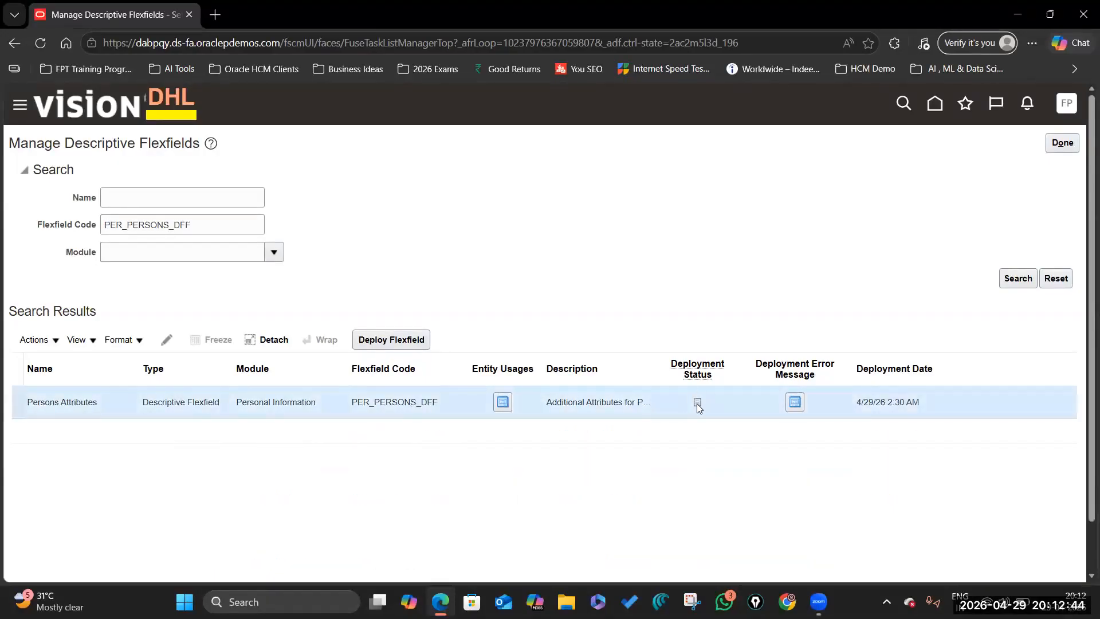
- Edit Persons Attributes and delete the Honda city global segment
click(167, 340)
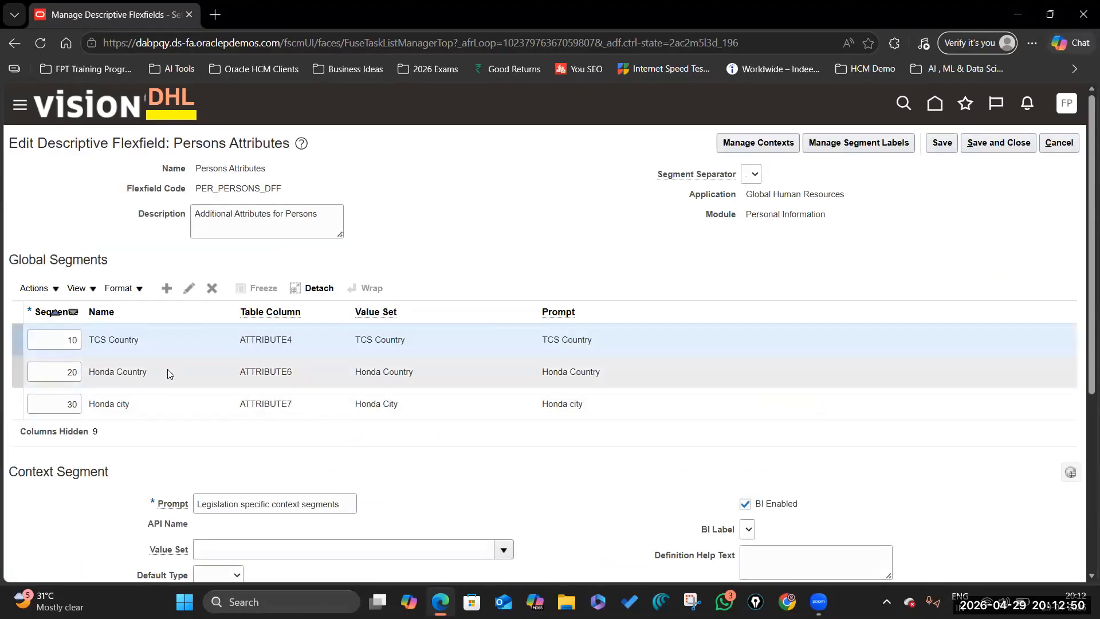
click(178, 406)
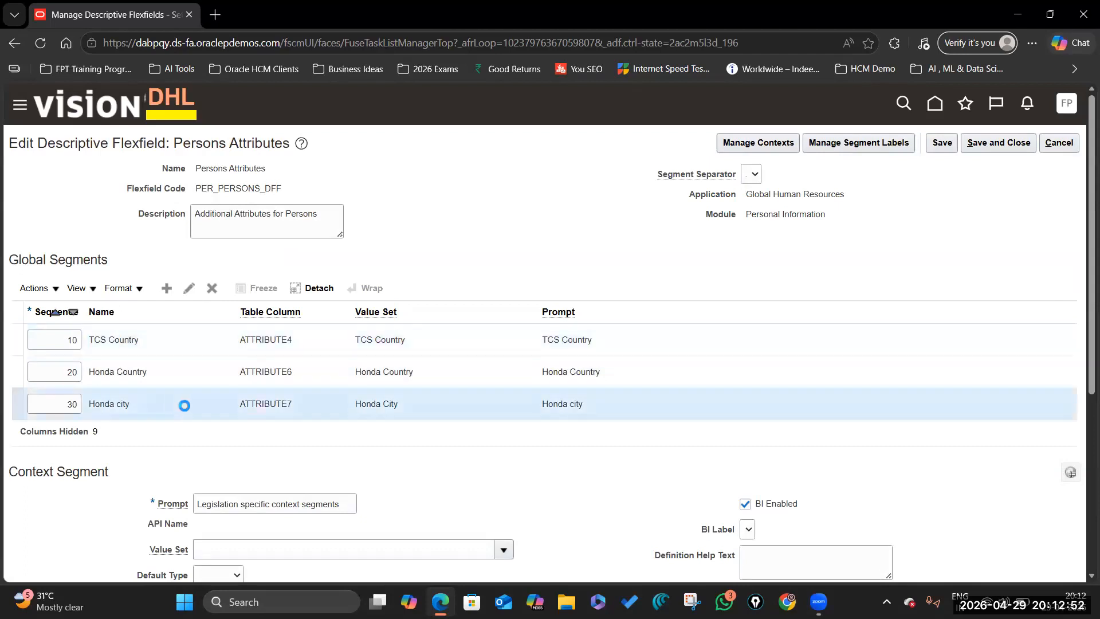
click(211, 288)
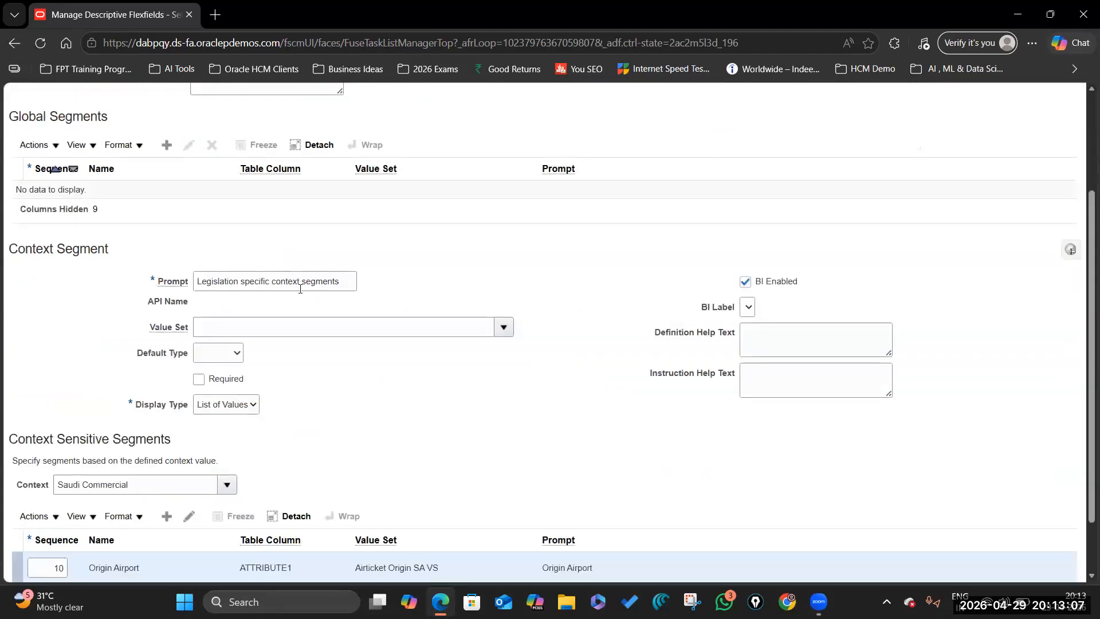
scroll(540, 204, up, 5)
- Save the flexfield, deploy it, and acknowledge the deployment success message
click(998, 142)
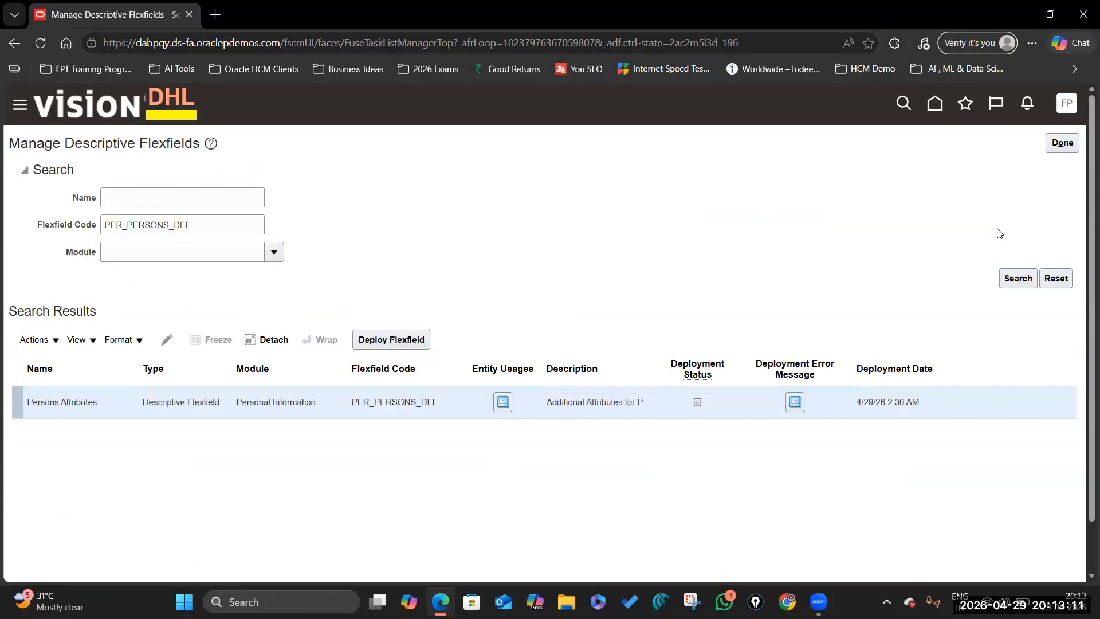
click(387, 344)
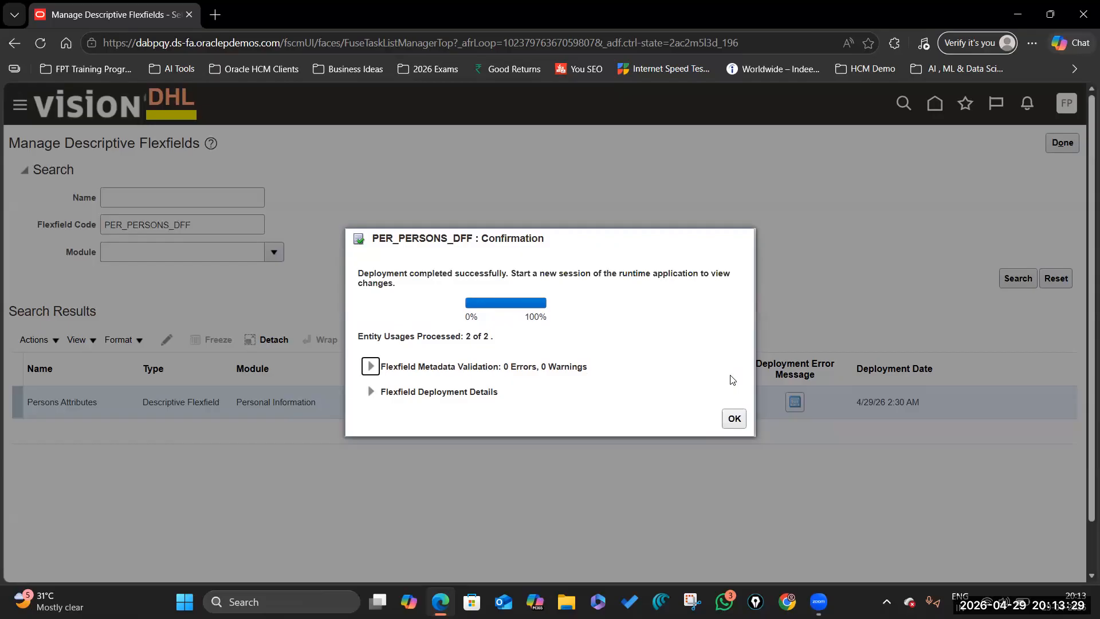
click(739, 424)
click(736, 420)
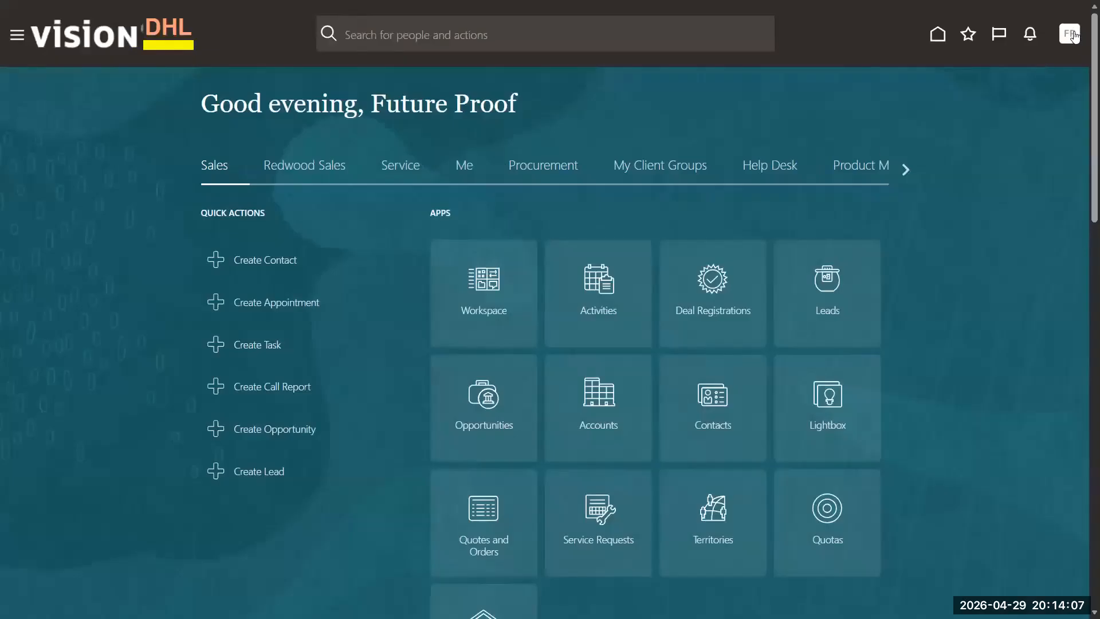
- Go to Setup and Maintenance, search the task Manage Descriptive Flexfields, and open it
click(1074, 36)
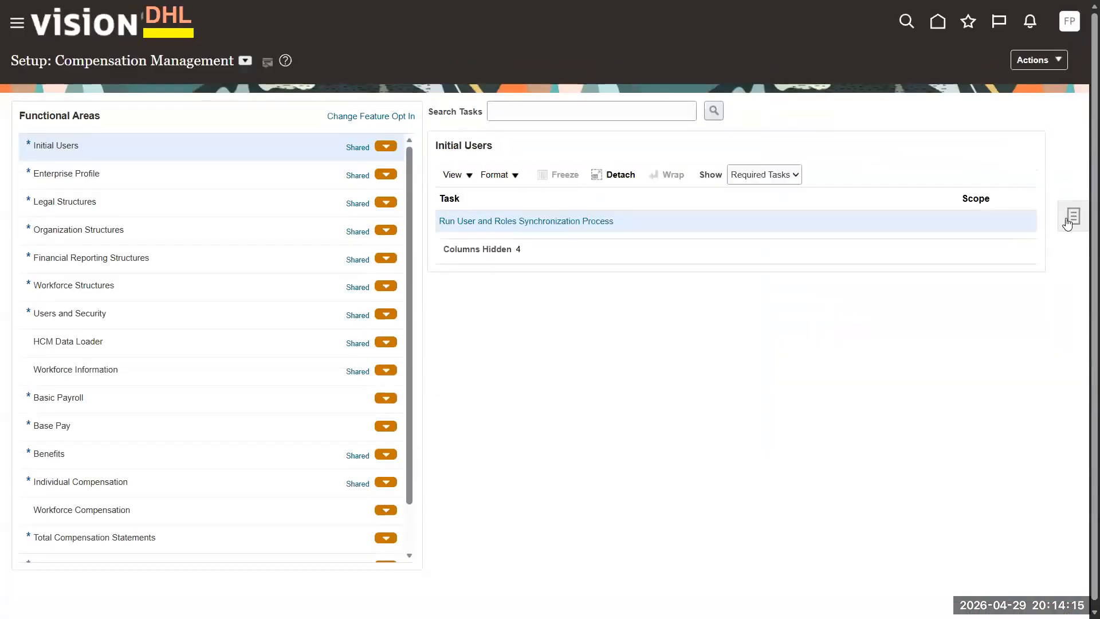
click(945, 222)
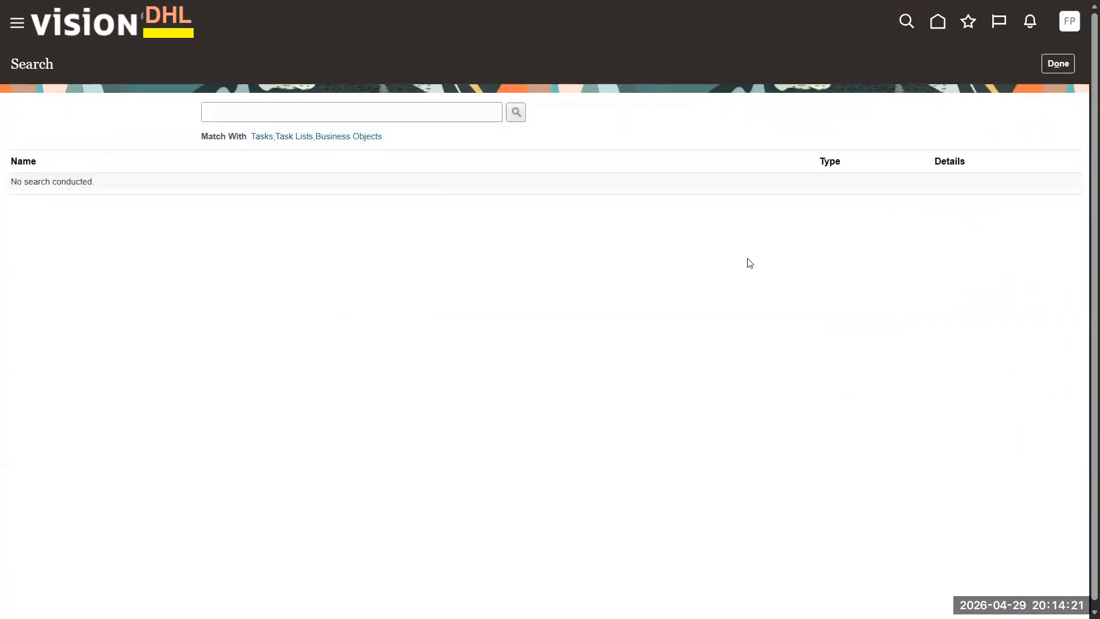
click(325, 109)
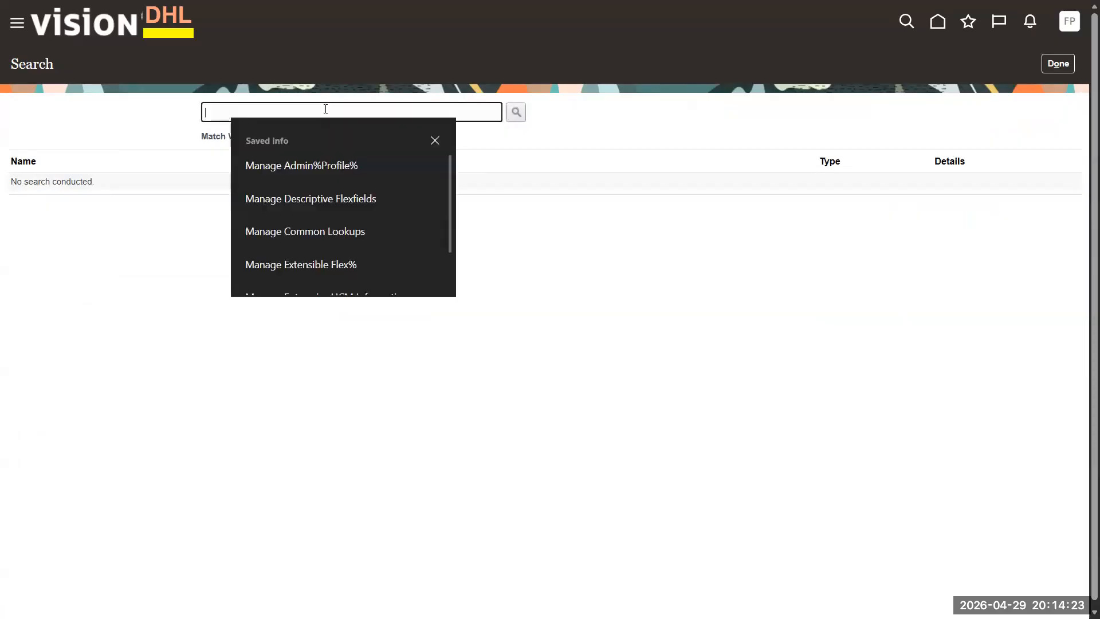
click(356, 203)
click(517, 113)
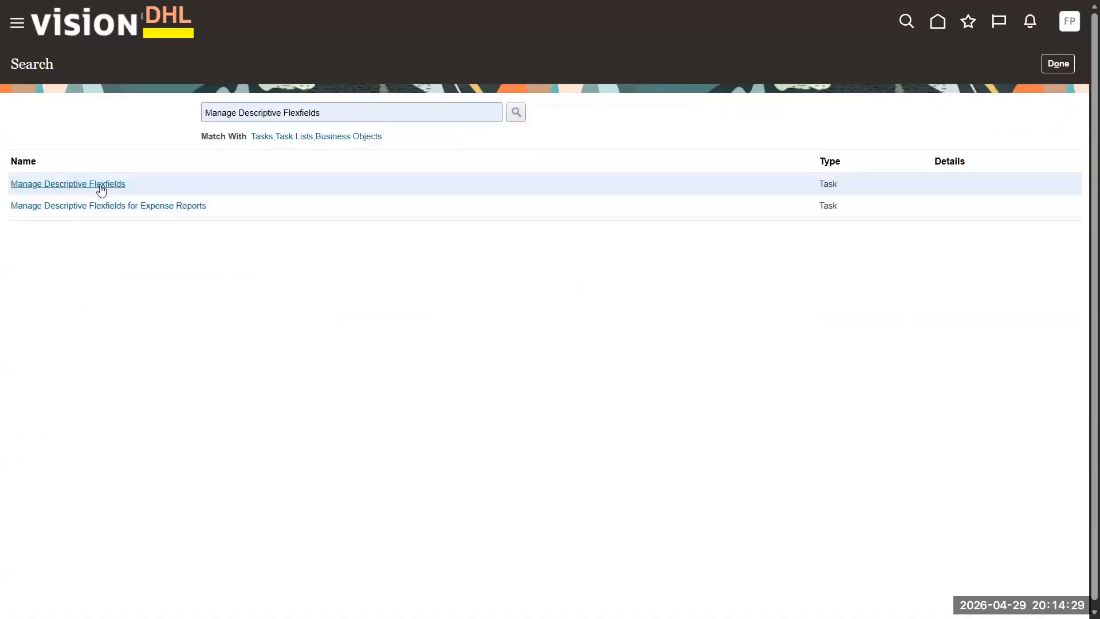
click(99, 185)
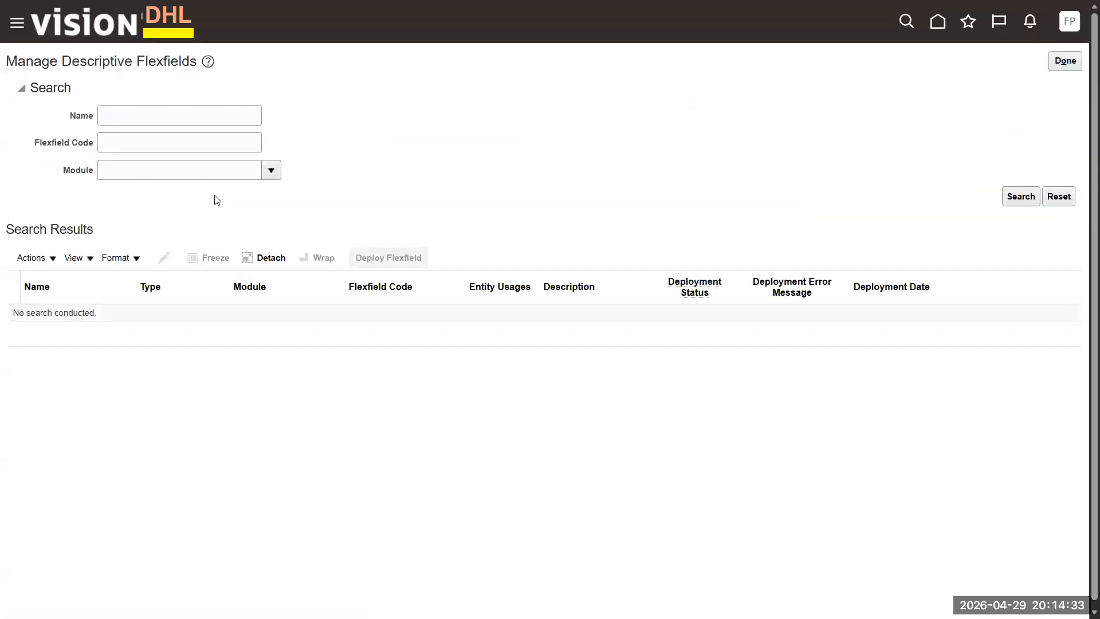
- Search PER_PERSONS_DFF and verify Persons Attributes shows deployed on 4/29/26 2:43 PM
click(116, 140)
text(PER_PER)
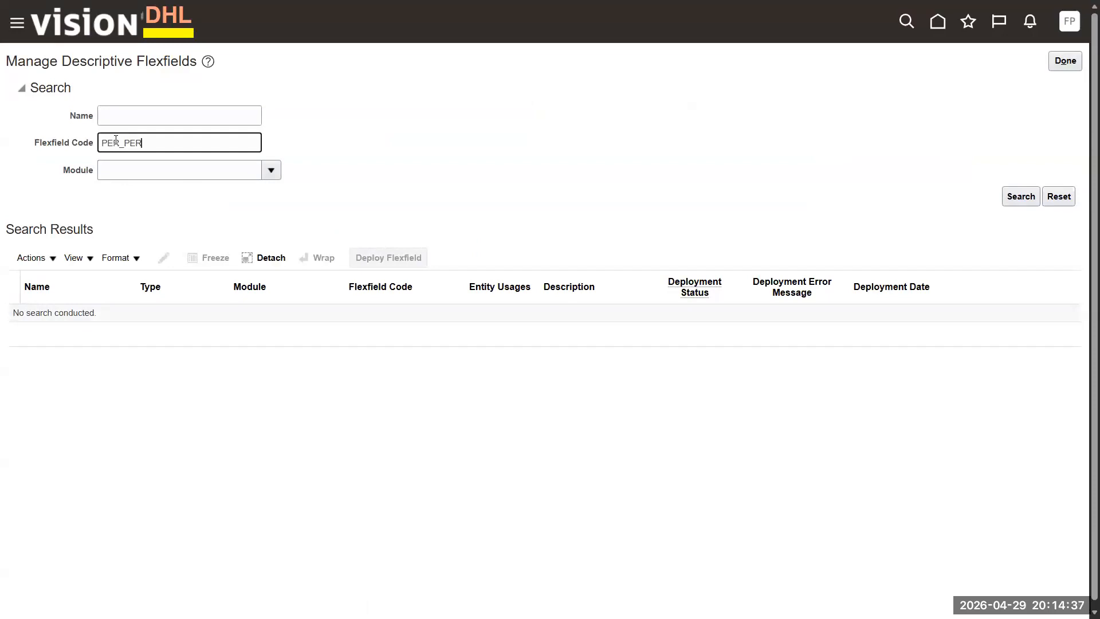
text(SONS_DFF)
click(1013, 196)
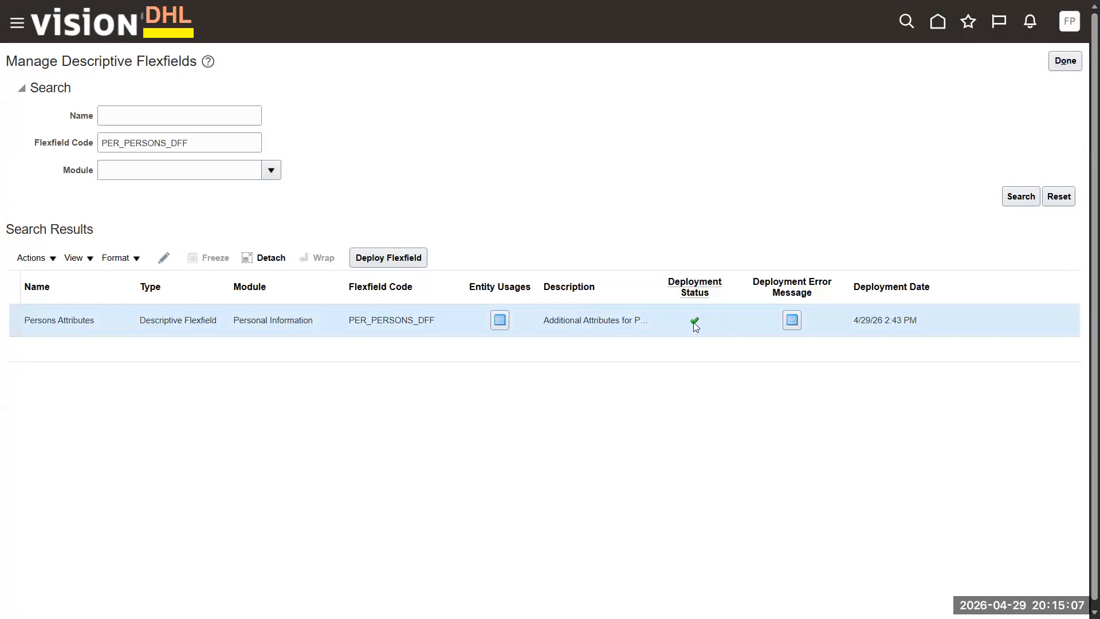
mouse_move(693, 322)
click(379, 261)
- Add an Employee Blood Group global segment to Persons Attributes, Character type in ATTRIBUTE3
click(164, 262)
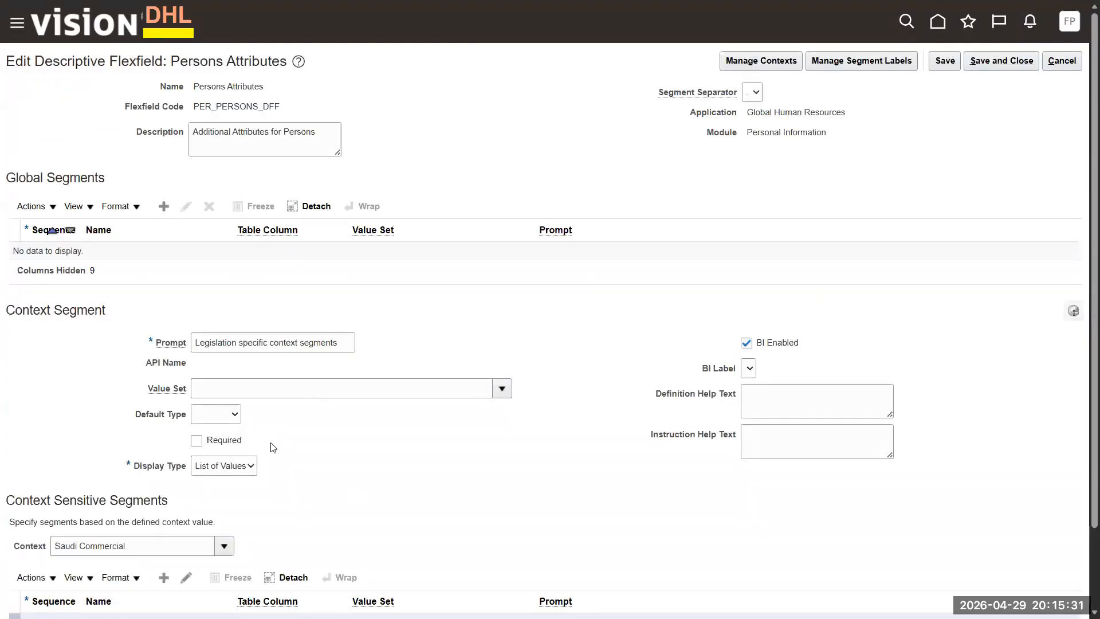
click(164, 206)
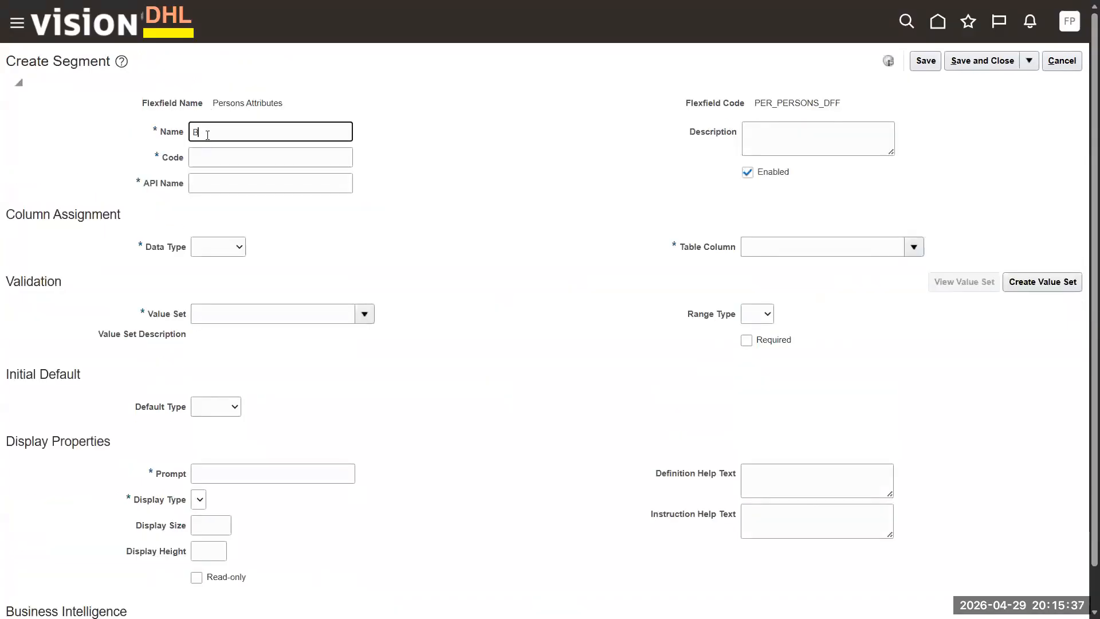
text(loc)
text(d)
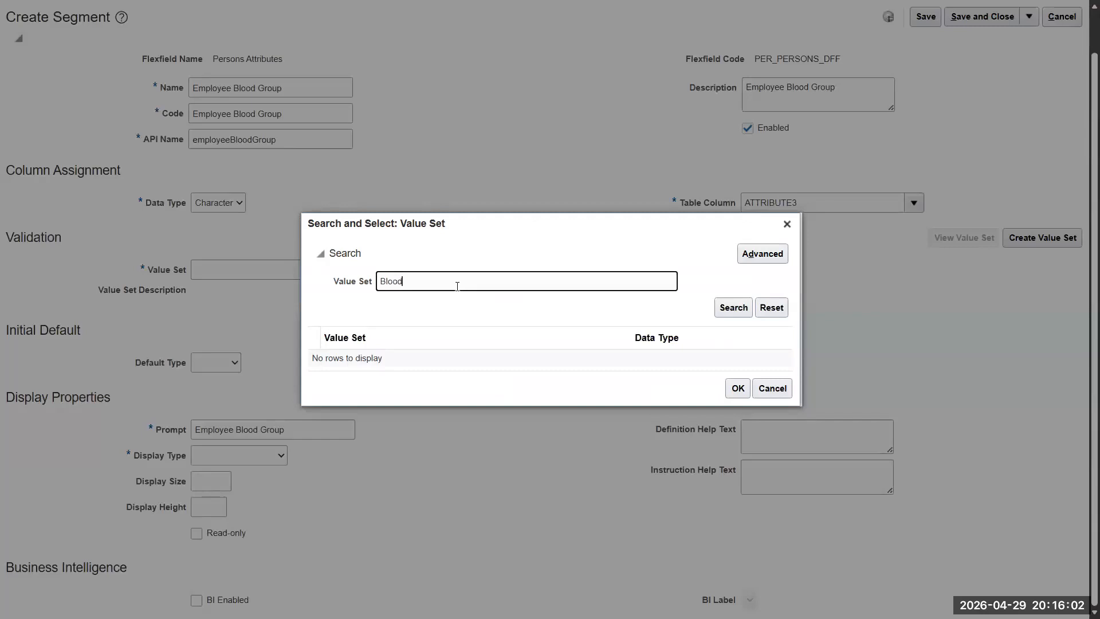
text(%)
key(Left)
key(Left)
key(Left)
key(Left)
text(%)
click(789, 226)
click(1057, 238)
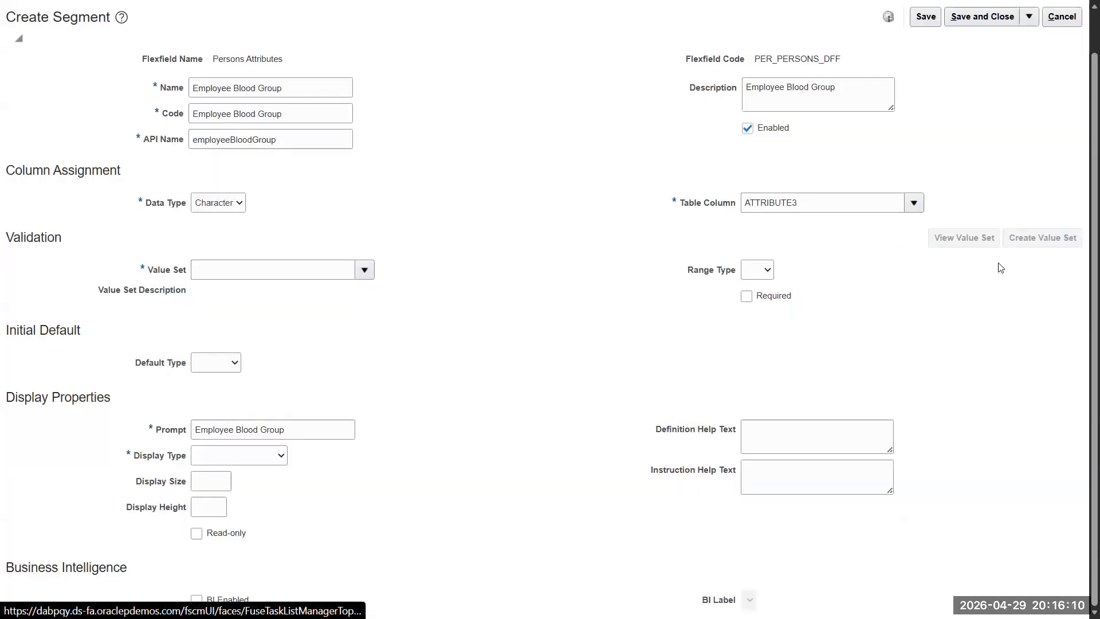
- Name the new value set Blood Group with Independent validation type
click(137, 95)
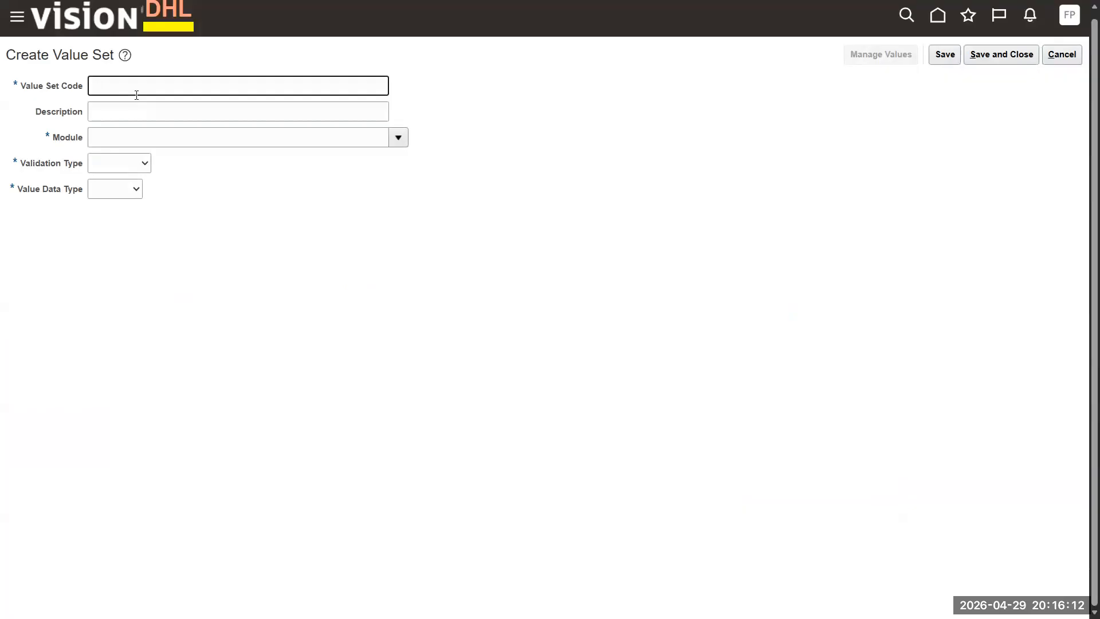
text(Blood Group)
key(Tab)
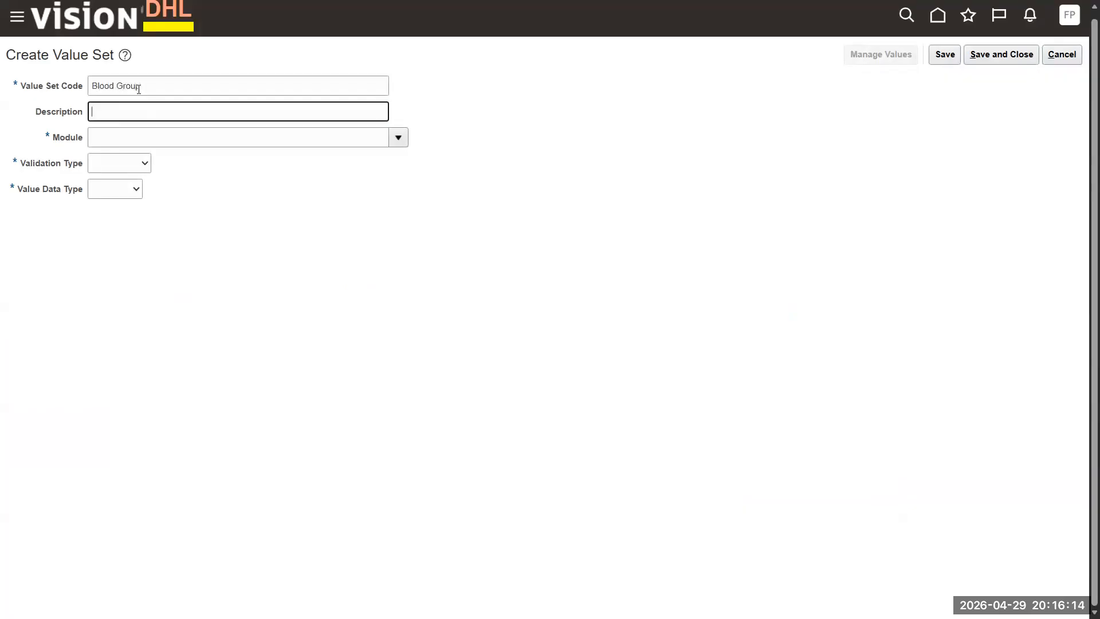
key(Tab)
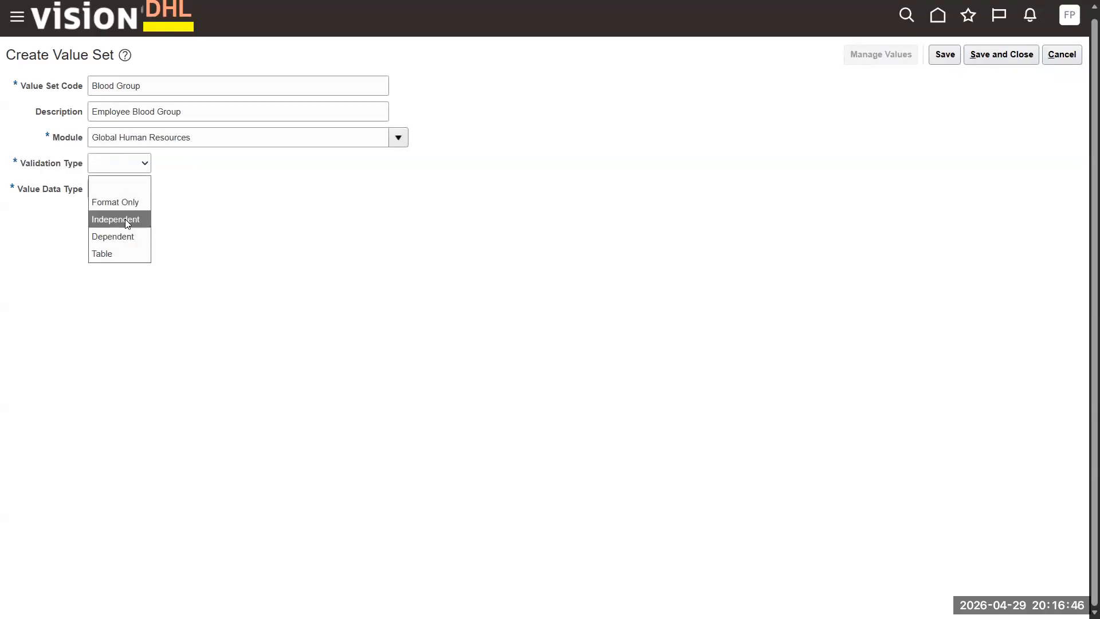
click(125, 220)
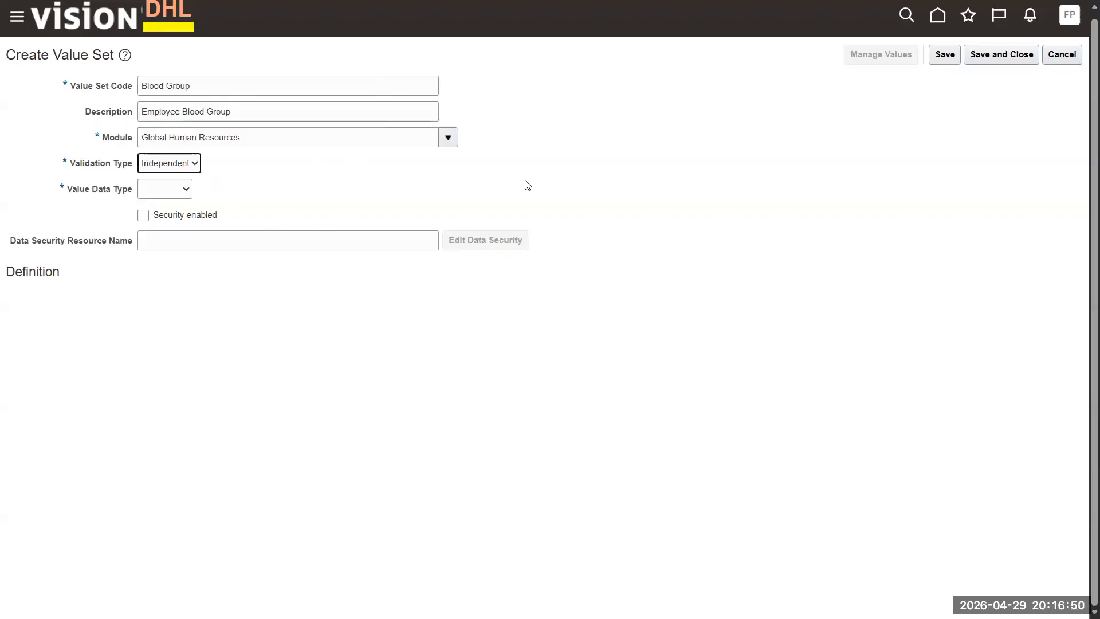
click(195, 164)
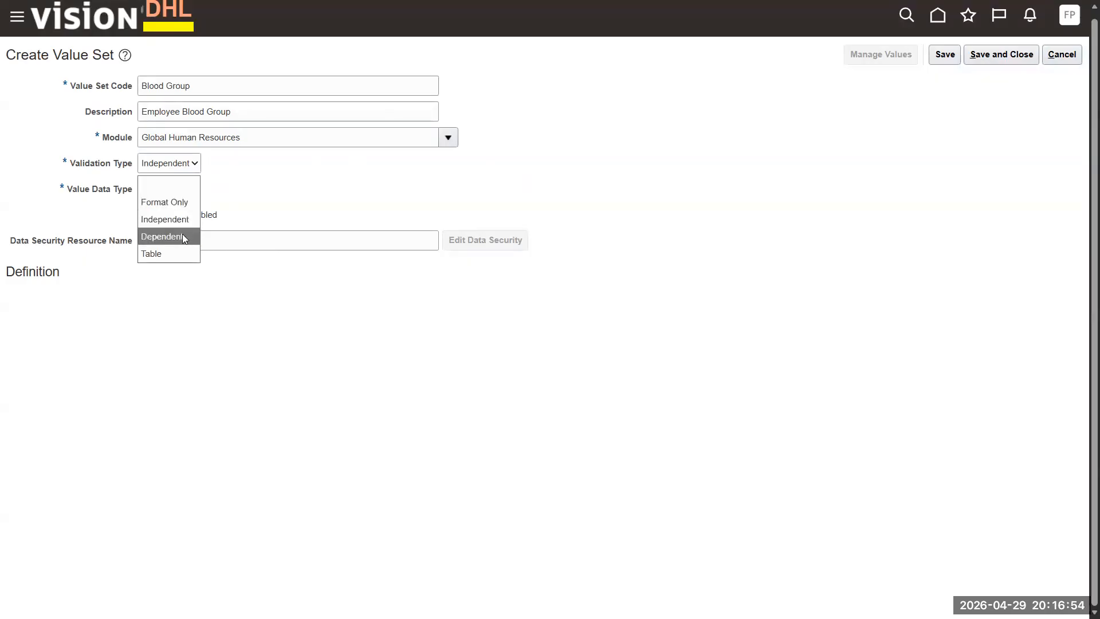
click(312, 202)
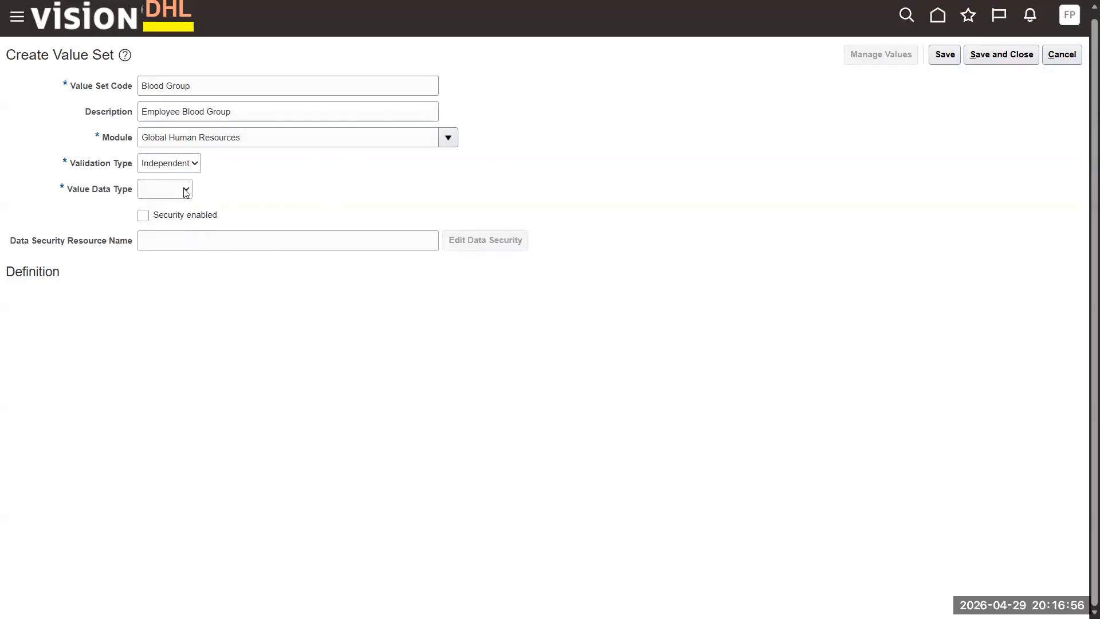
- Make it Character Text, maximum length 20, uppercase only with zero fill, and save
click(184, 190)
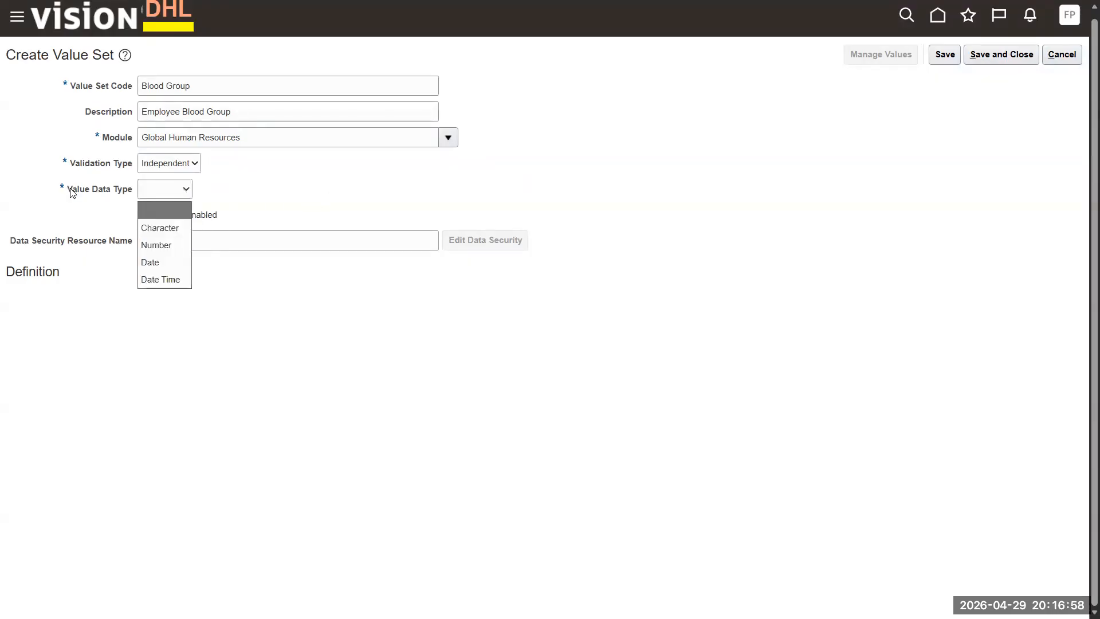
click(168, 229)
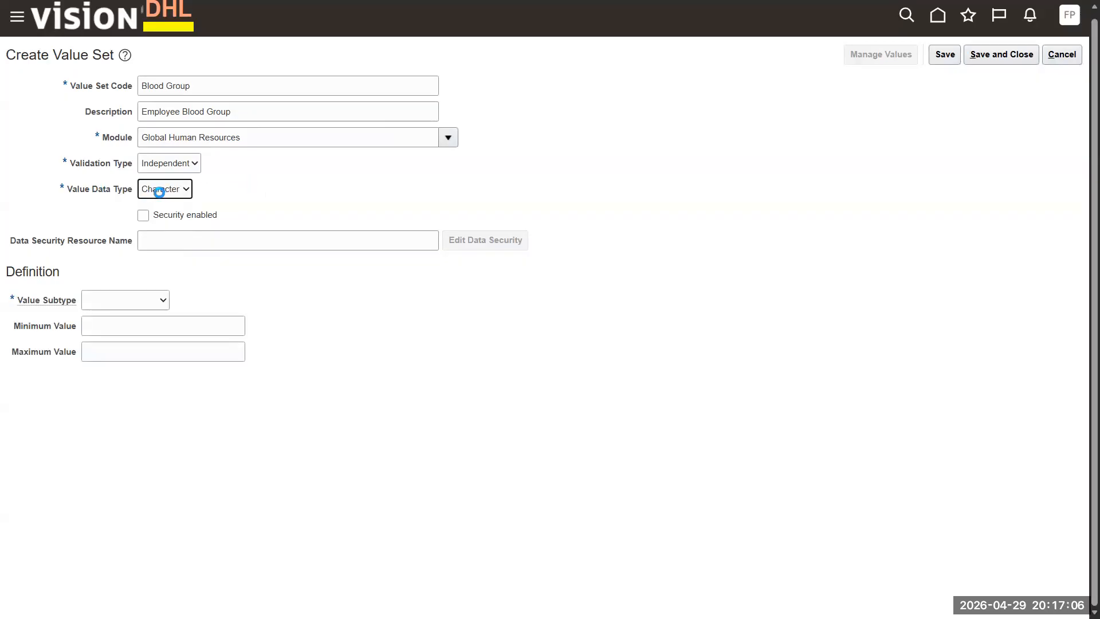
click(160, 298)
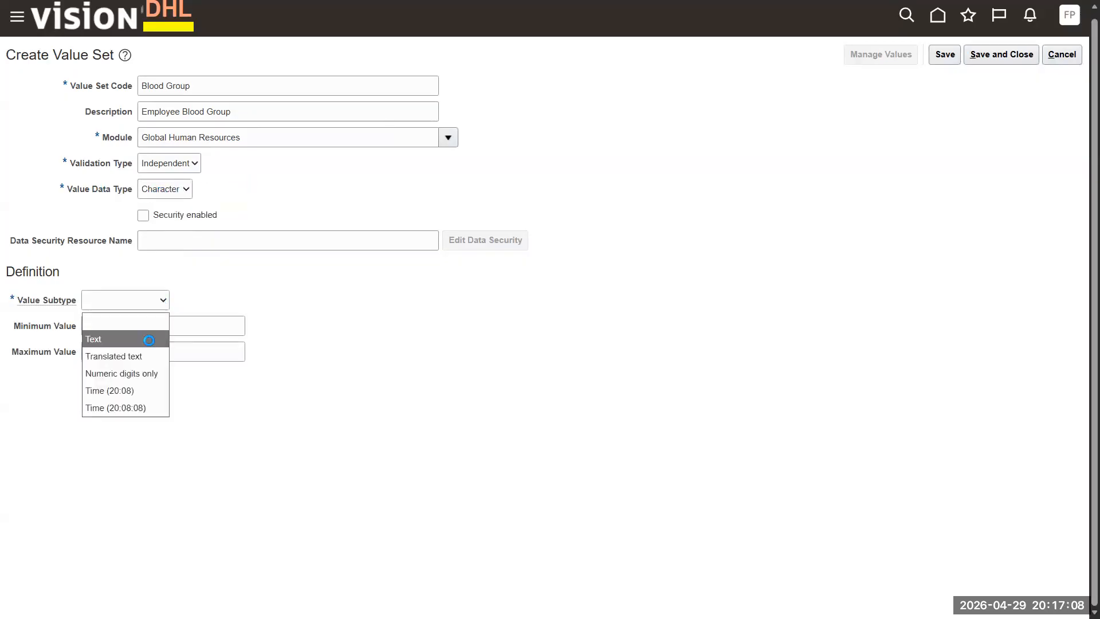
click(149, 340)
click(110, 327)
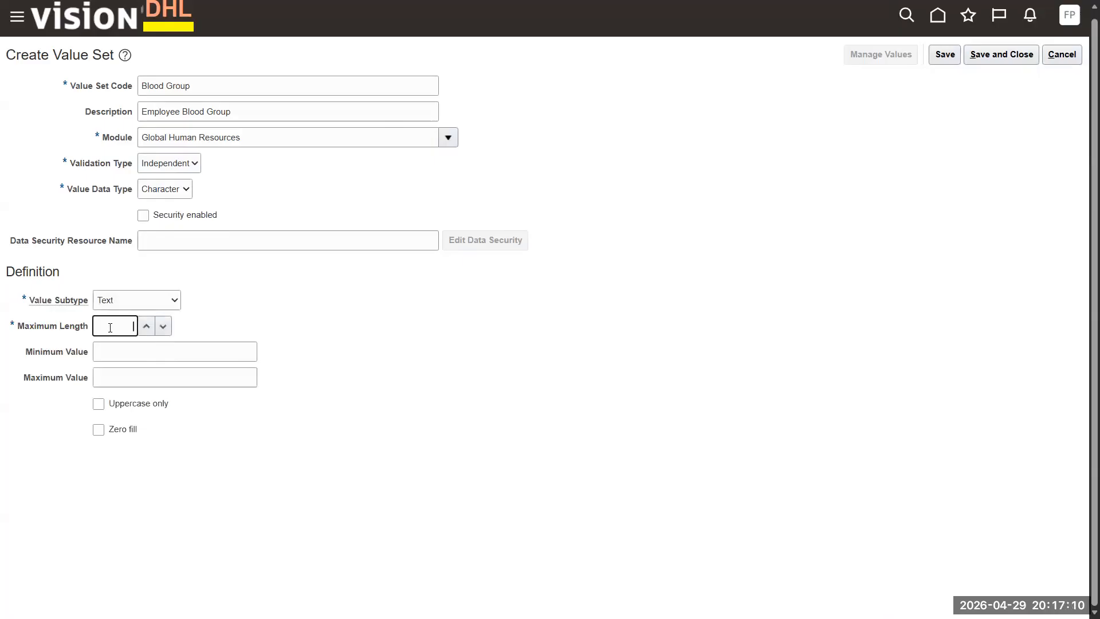
text(20)
click(231, 349)
click(320, 337)
click(98, 407)
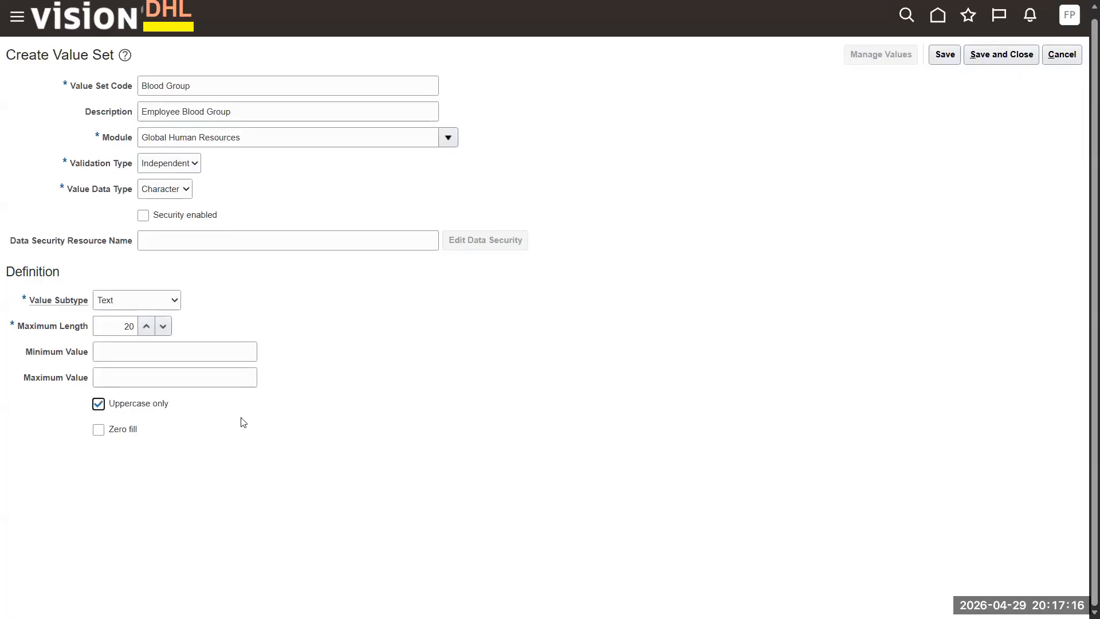
click(98, 431)
scroll(422, 314, up, 1)
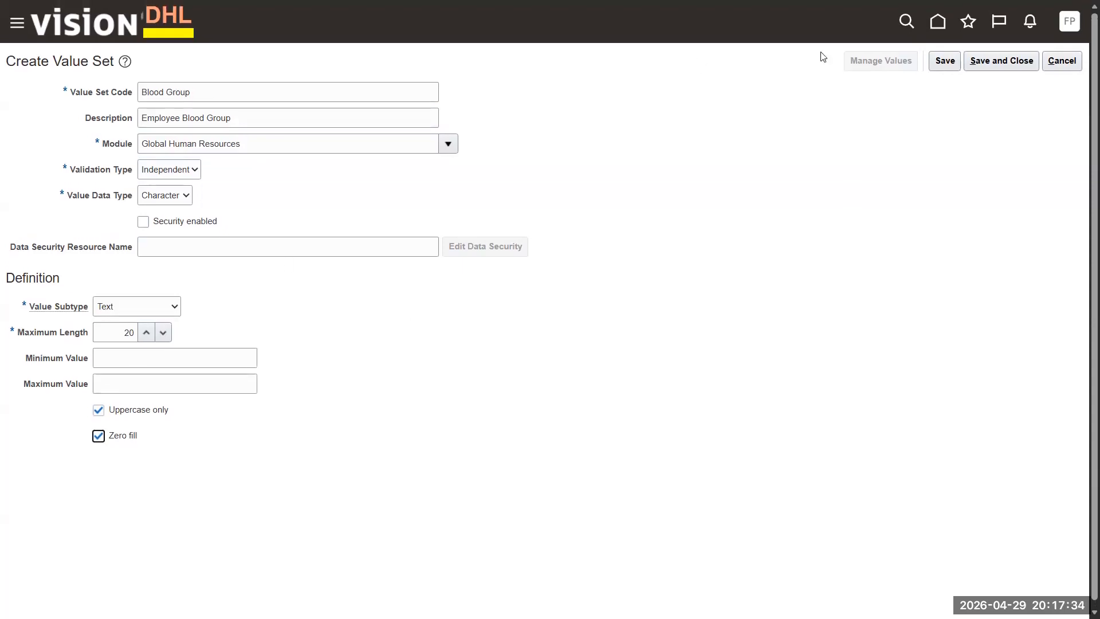
click(947, 60)
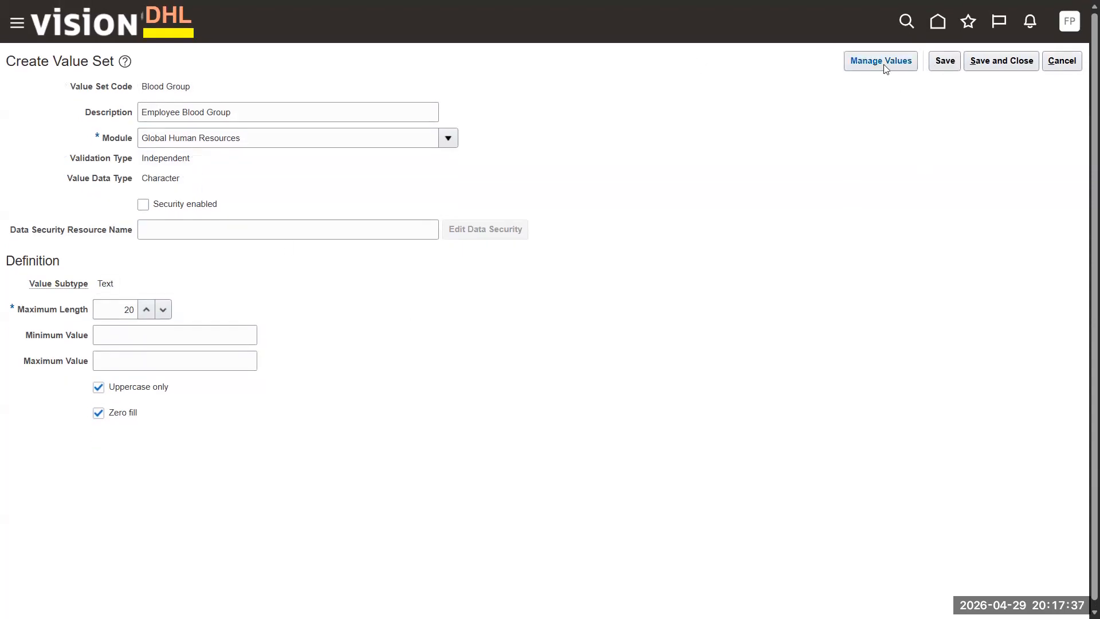
- Give the Blood Group values sort orders O- 1, O+ 2, A+ 3, B+ 4 and save
click(884, 63)
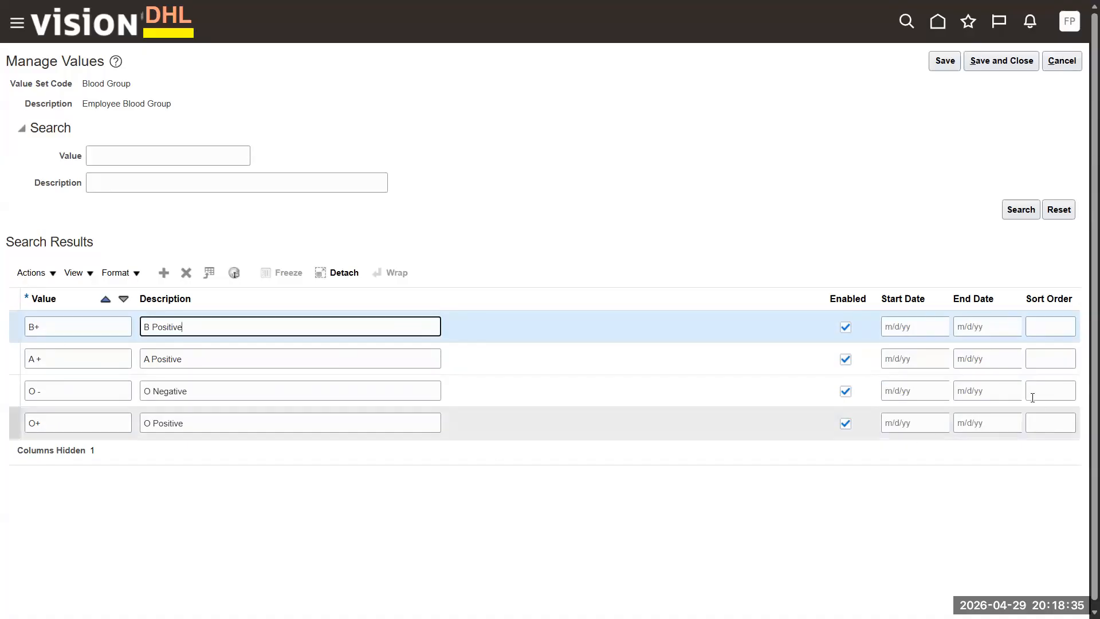
click(1063, 390)
text(1)
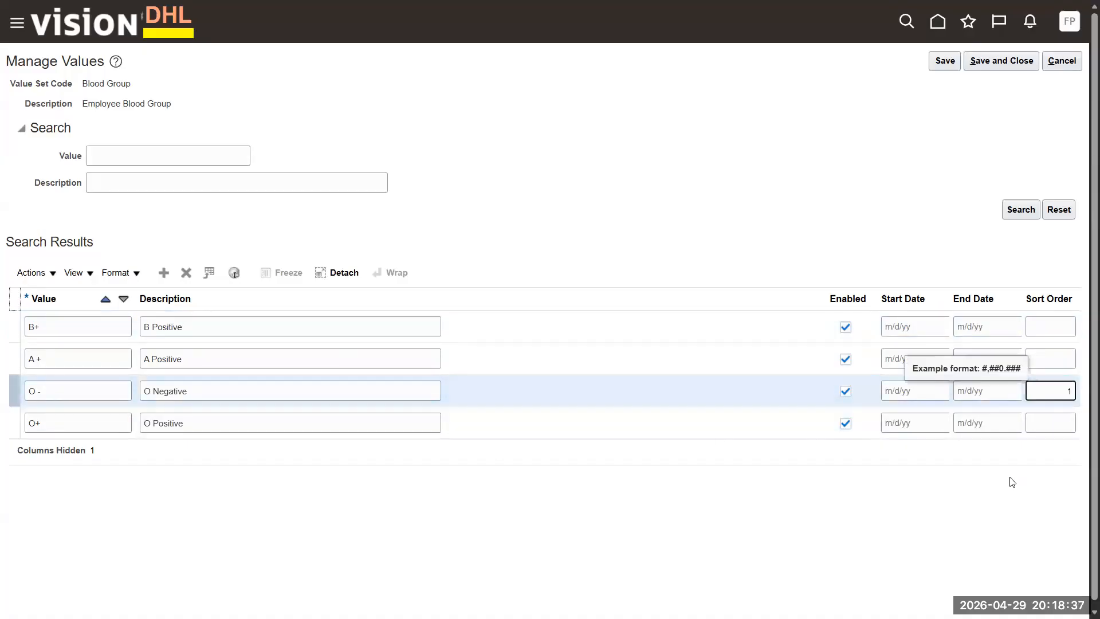
click(1066, 423)
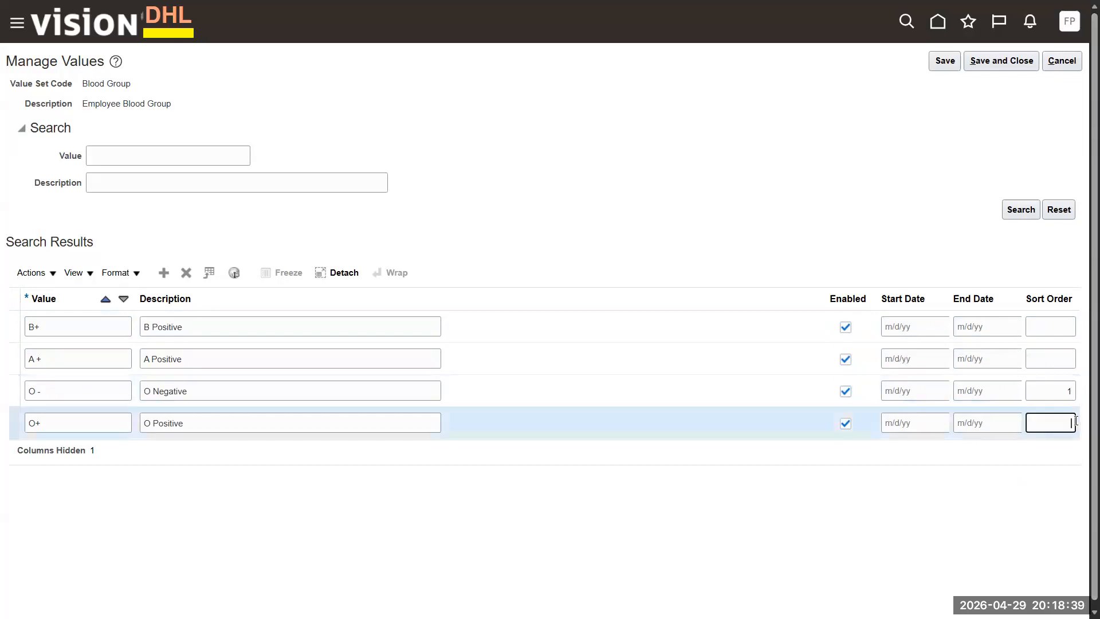
text(2)
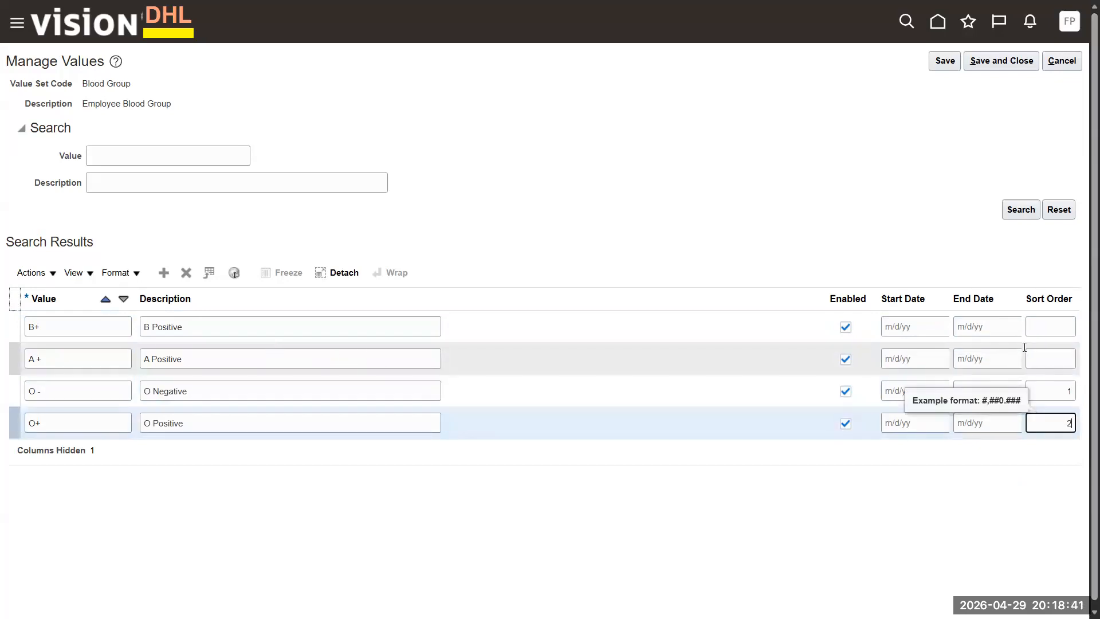
click(1063, 357)
text(3)
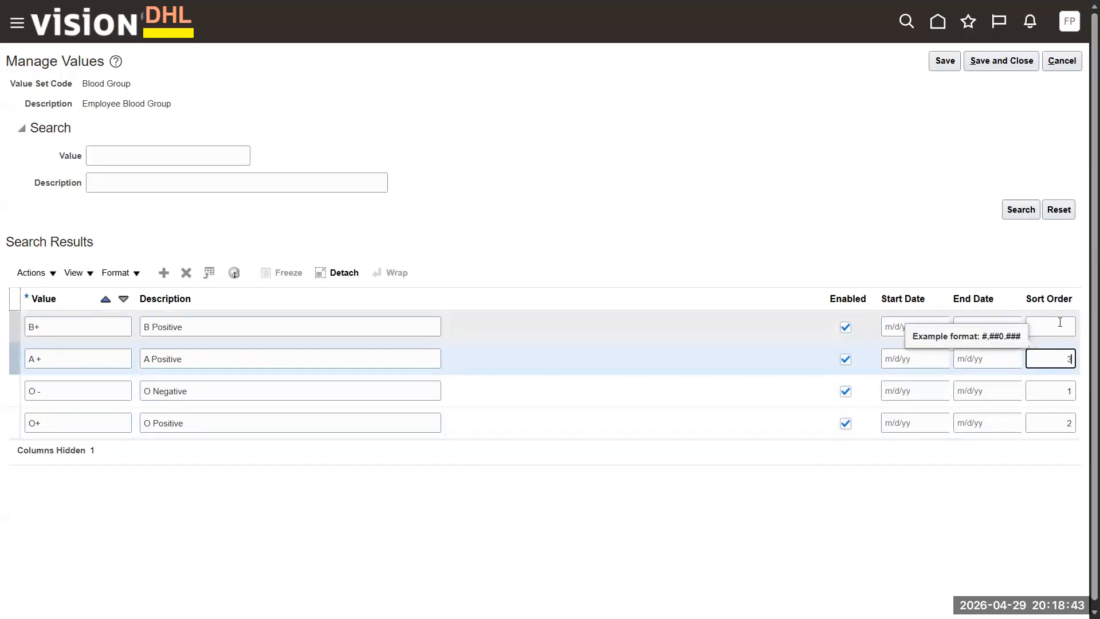
click(1056, 327)
text(4)
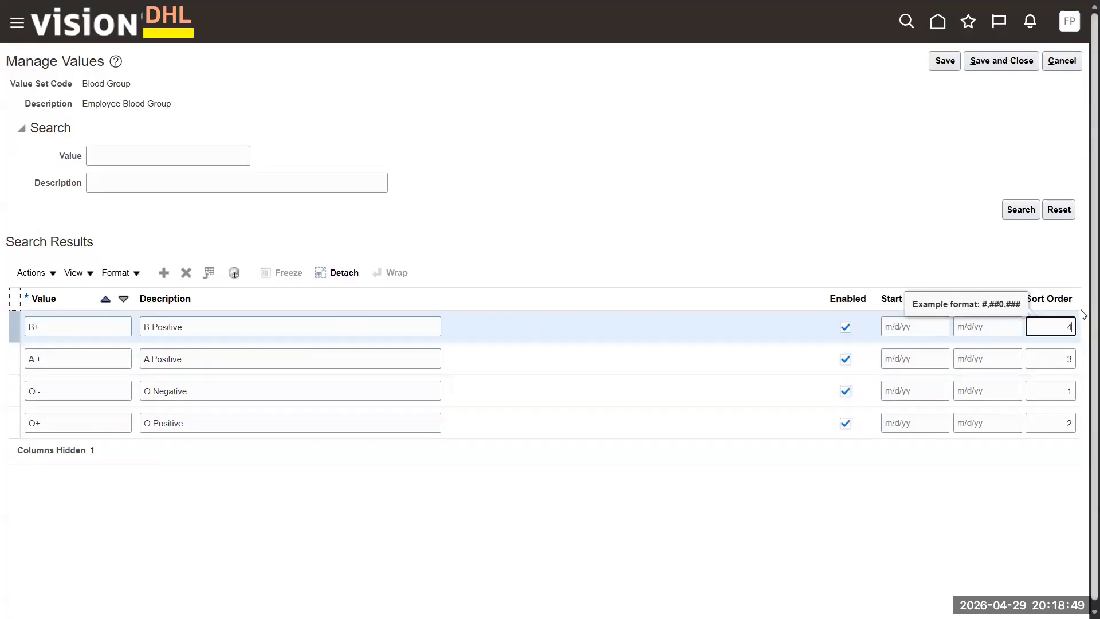
click(1027, 258)
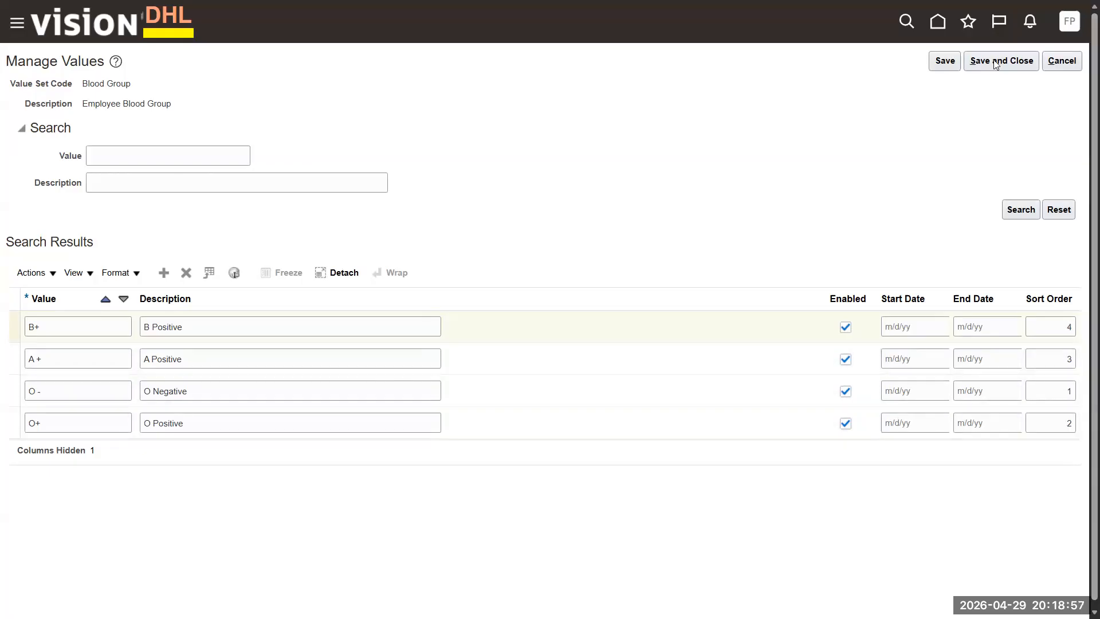
click(945, 62)
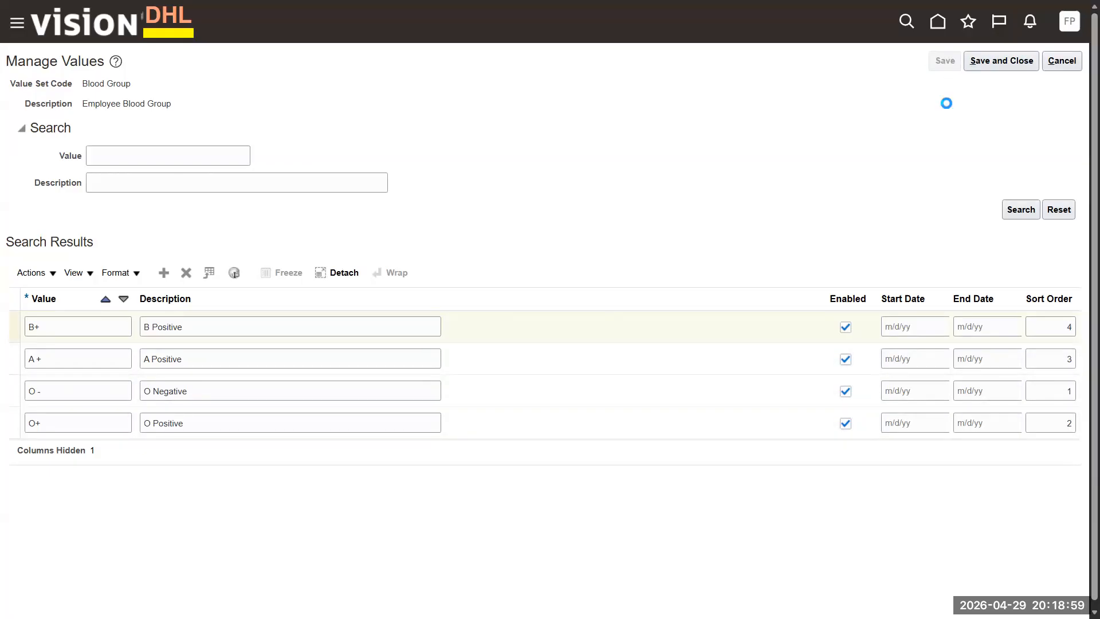
- Close the value set and assign Blood Group, found by searching %blood%, to the segment
click(1001, 59)
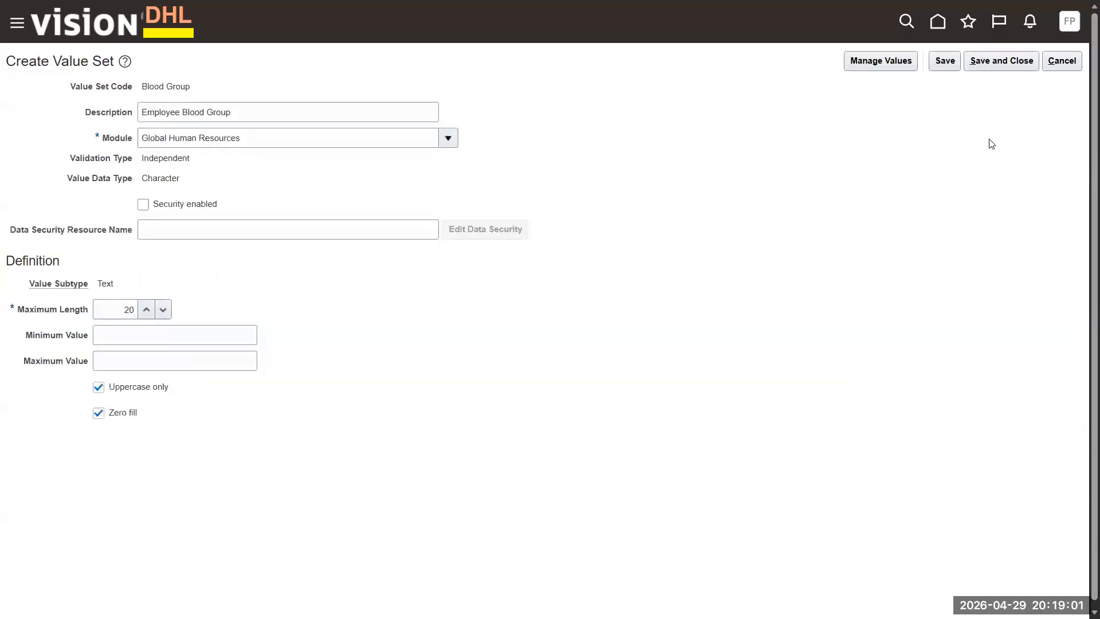
click(1002, 60)
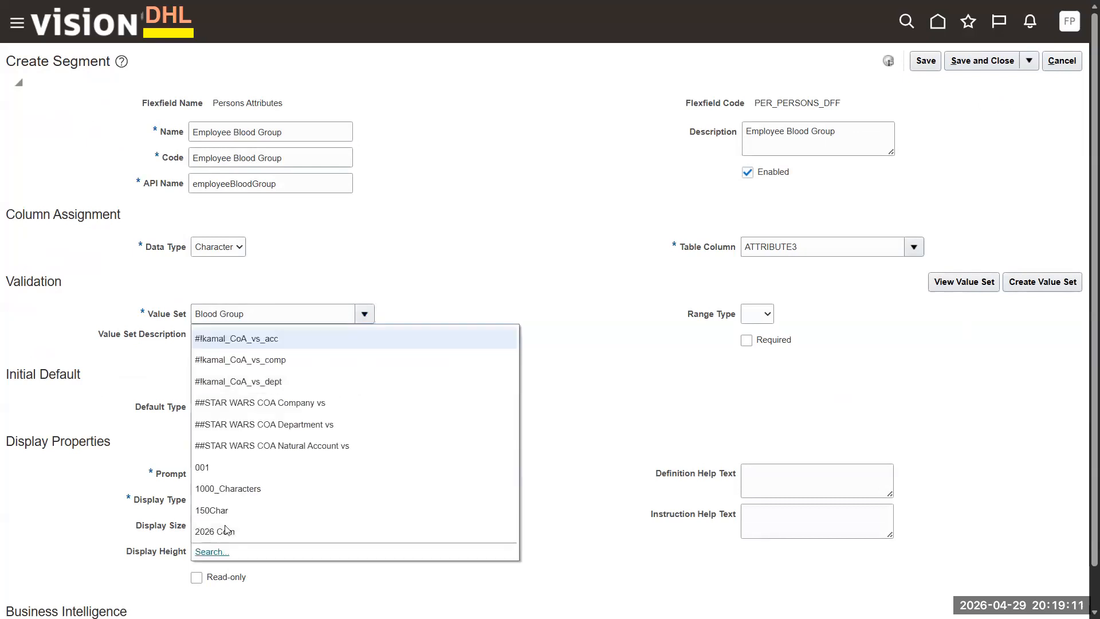
key(Escape)
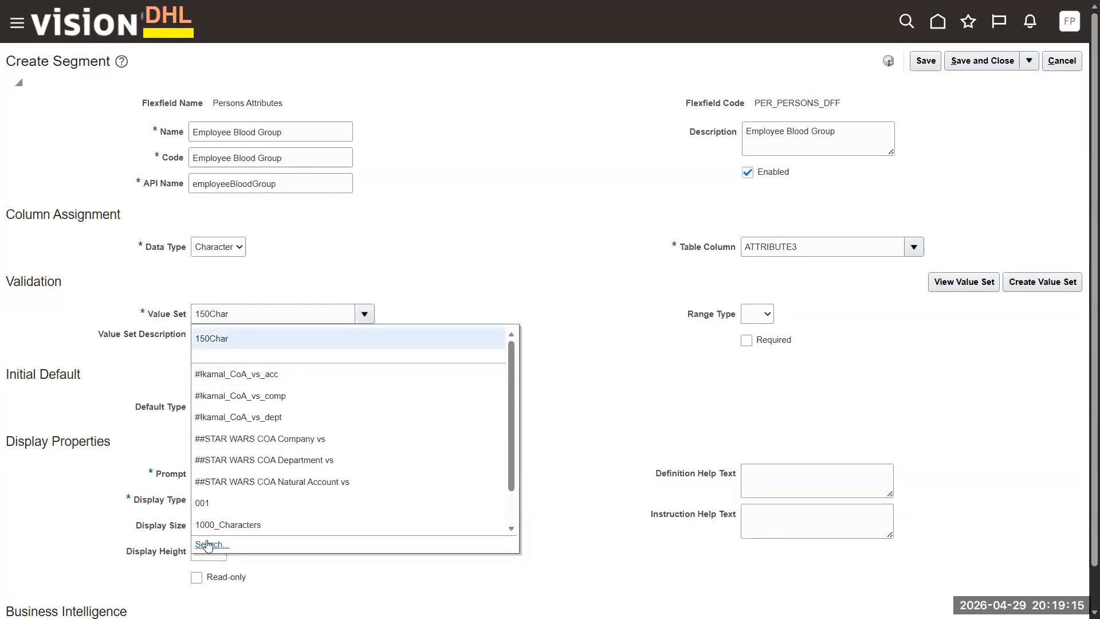
click(329, 351)
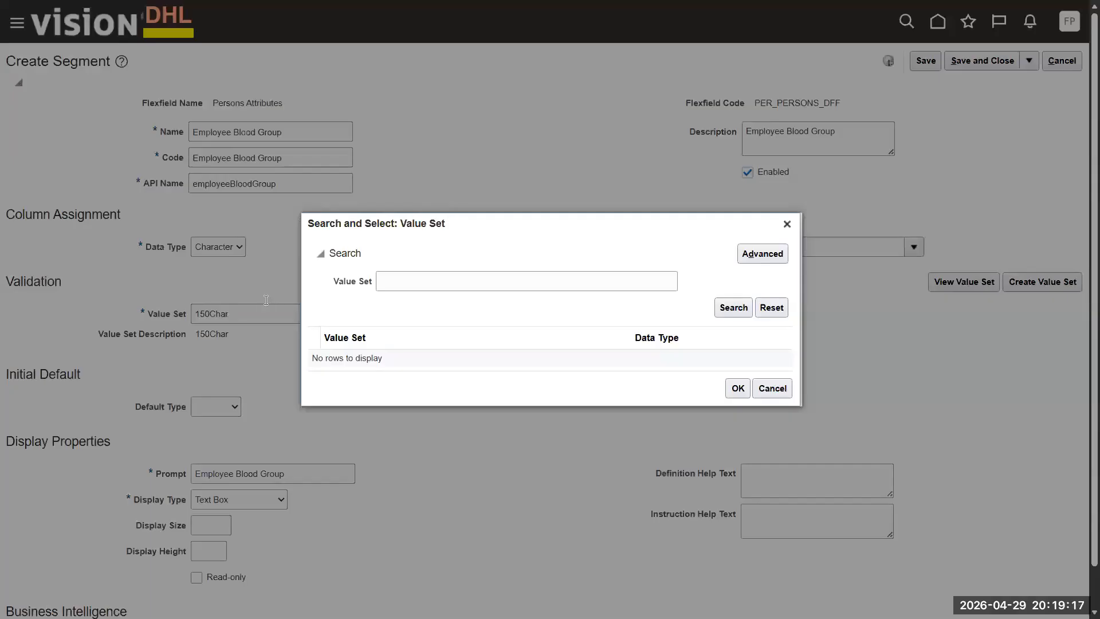
click(390, 279)
text(%blood%)
key(Return)
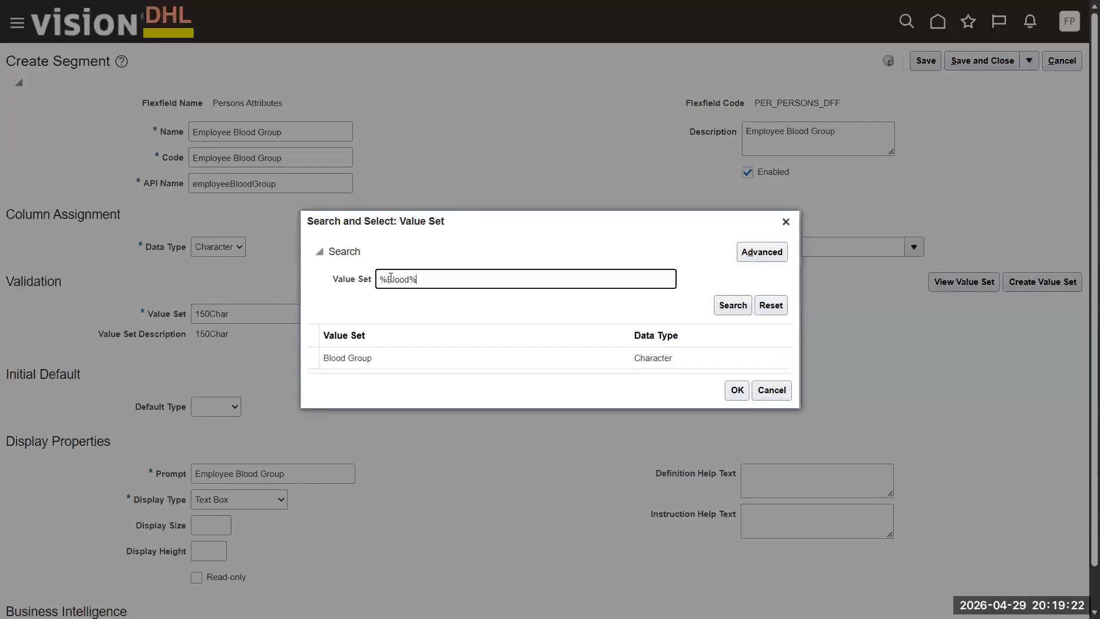
click(537, 368)
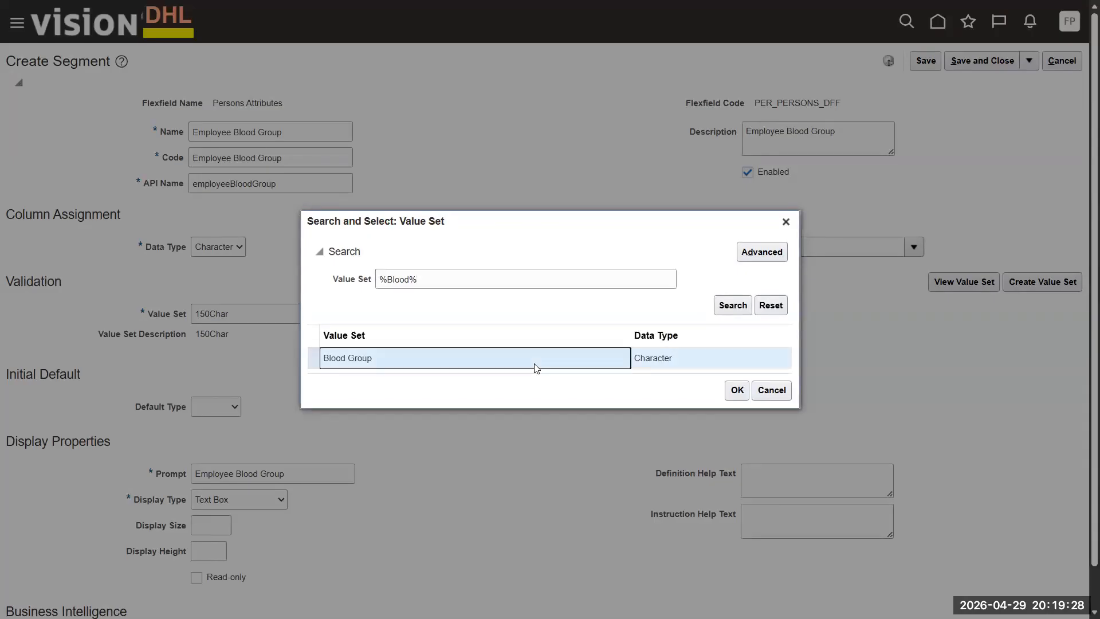
click(737, 390)
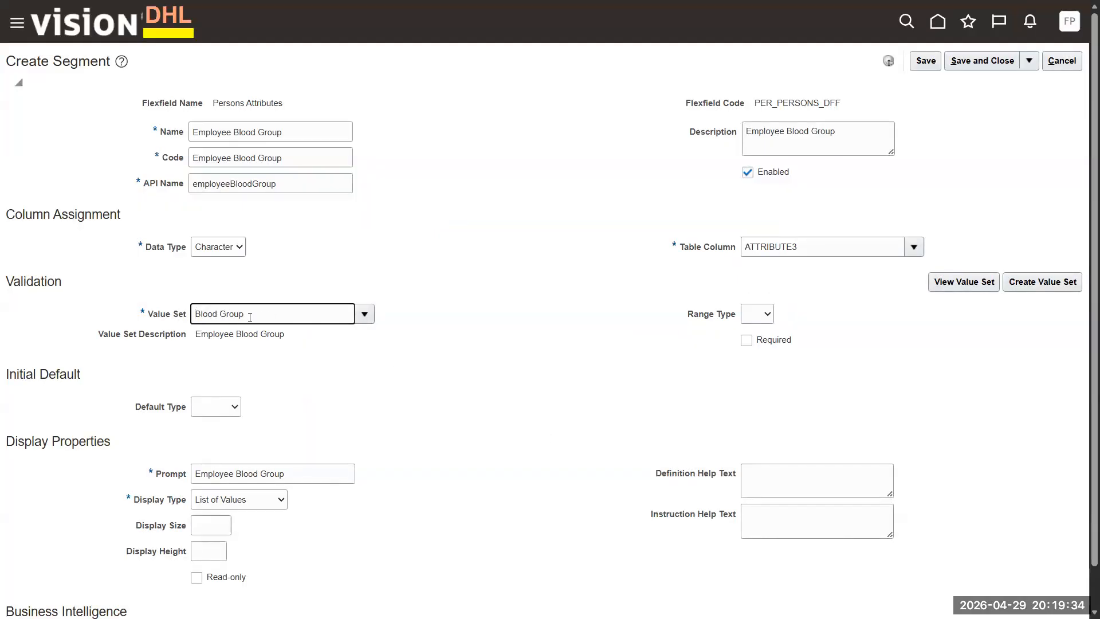
click(442, 377)
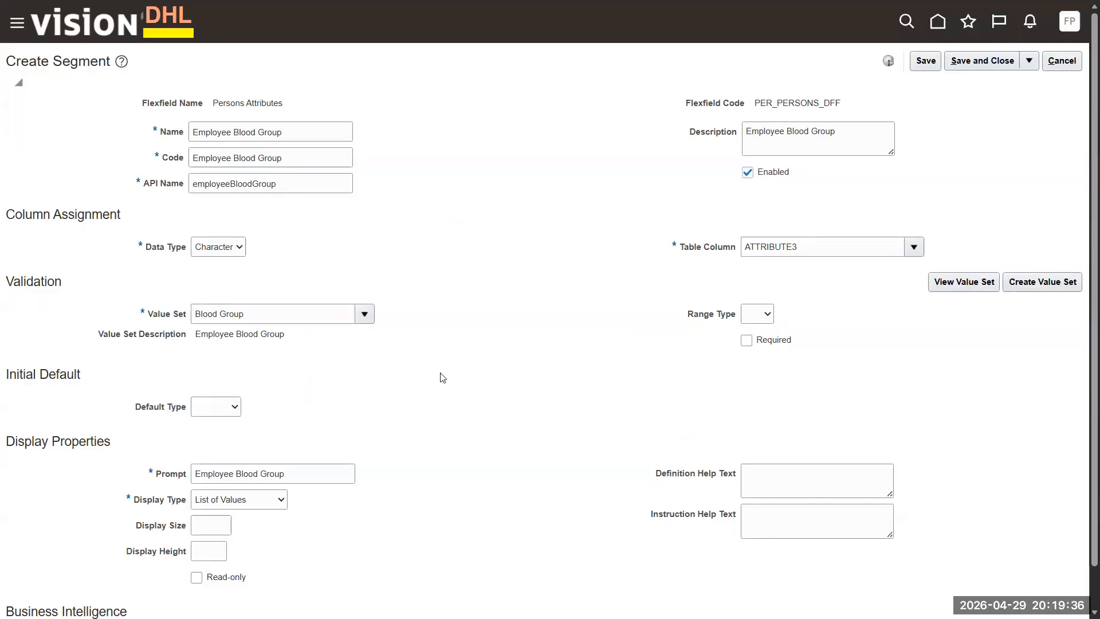
- Leave the initial default type blank, tick Required, and change the prompt to Worker Blood Group
scroll(442, 377, down, 1)
click(233, 362)
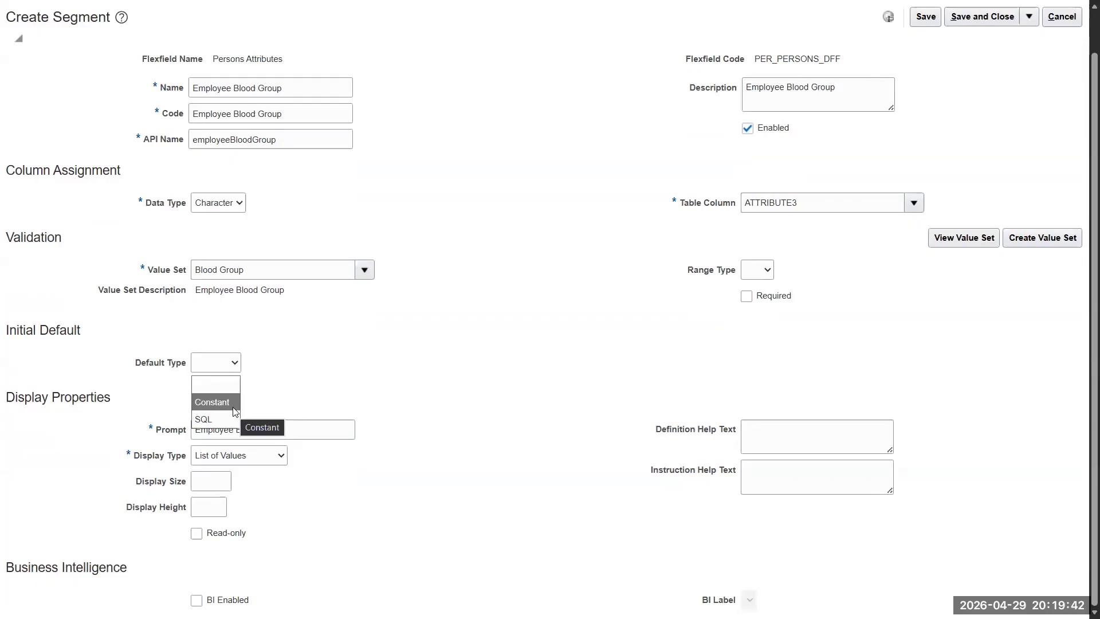
click(341, 380)
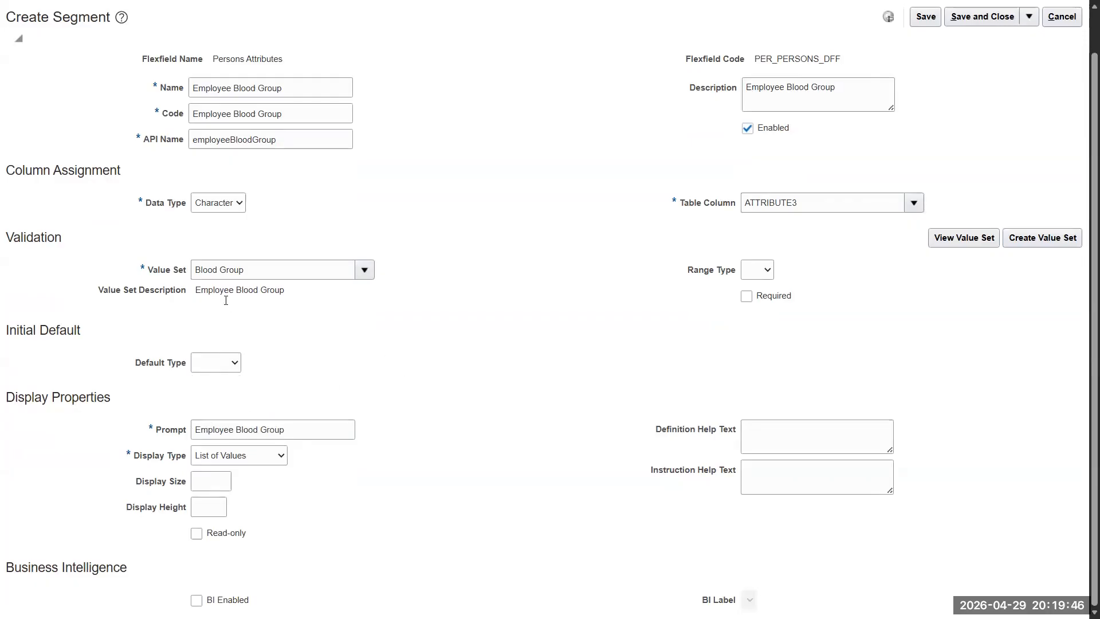
click(748, 297)
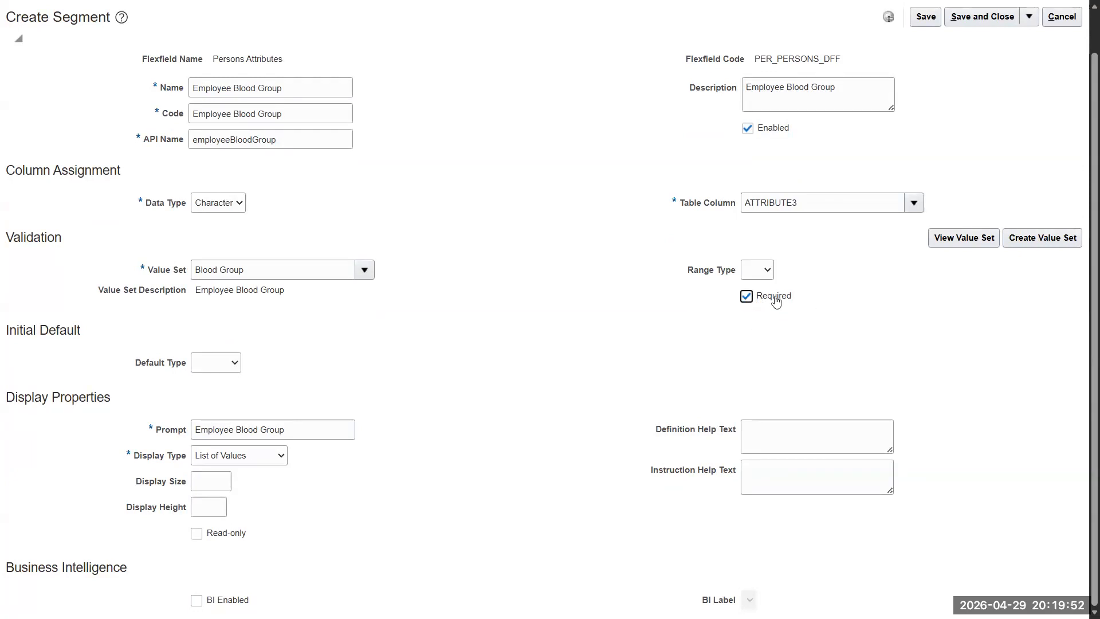
double_click(238, 429)
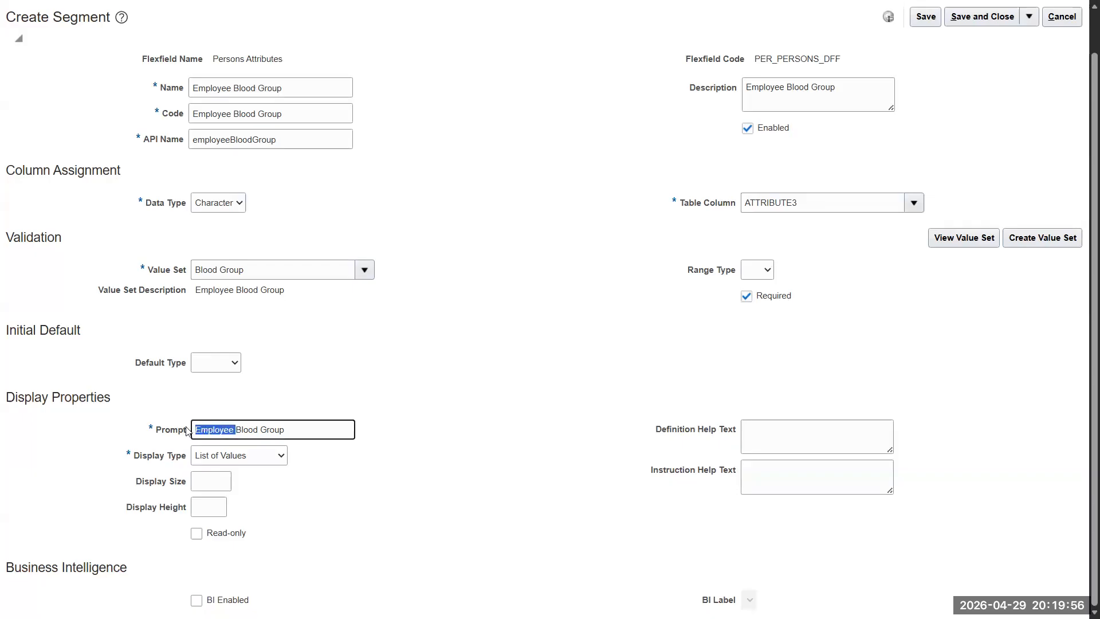
key(BackSpace)
text(Worker)
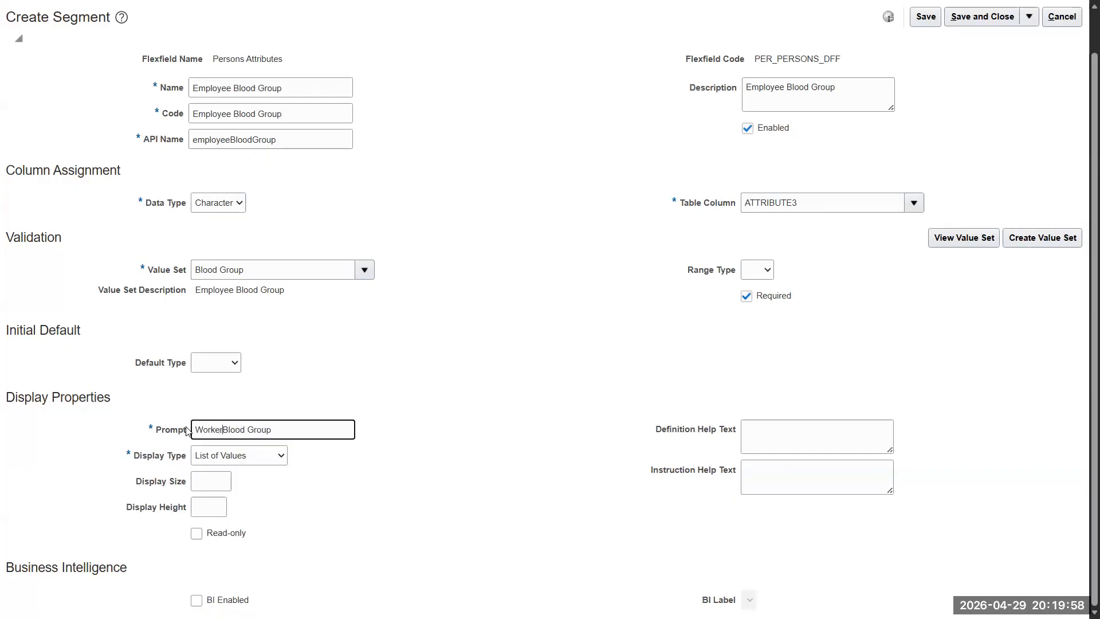
click(434, 411)
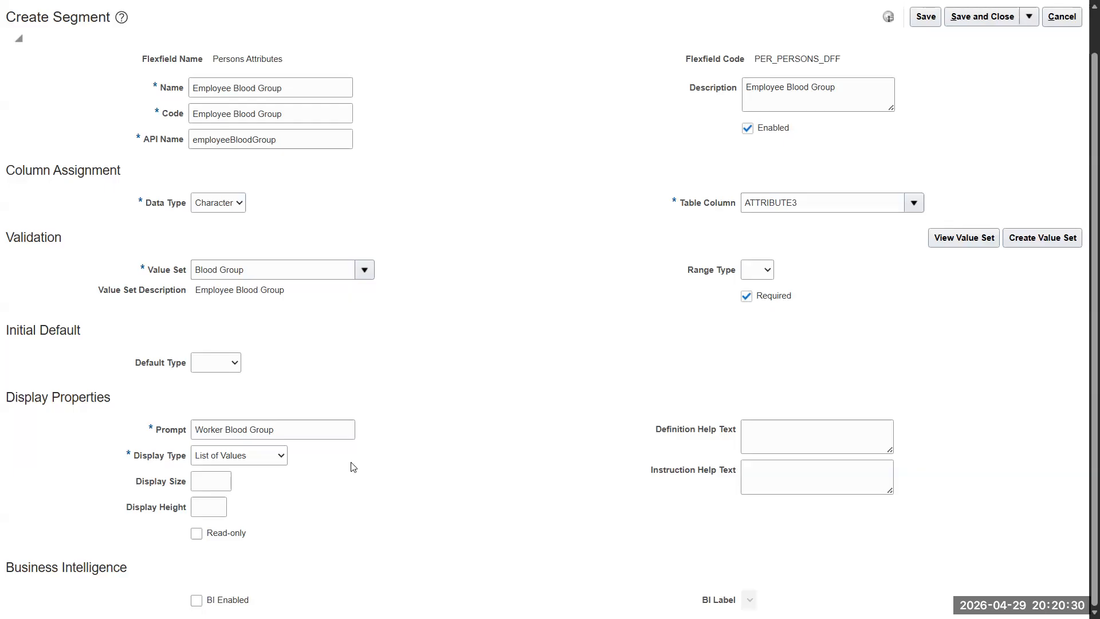
- Set the segment's display type to List of Values
click(282, 455)
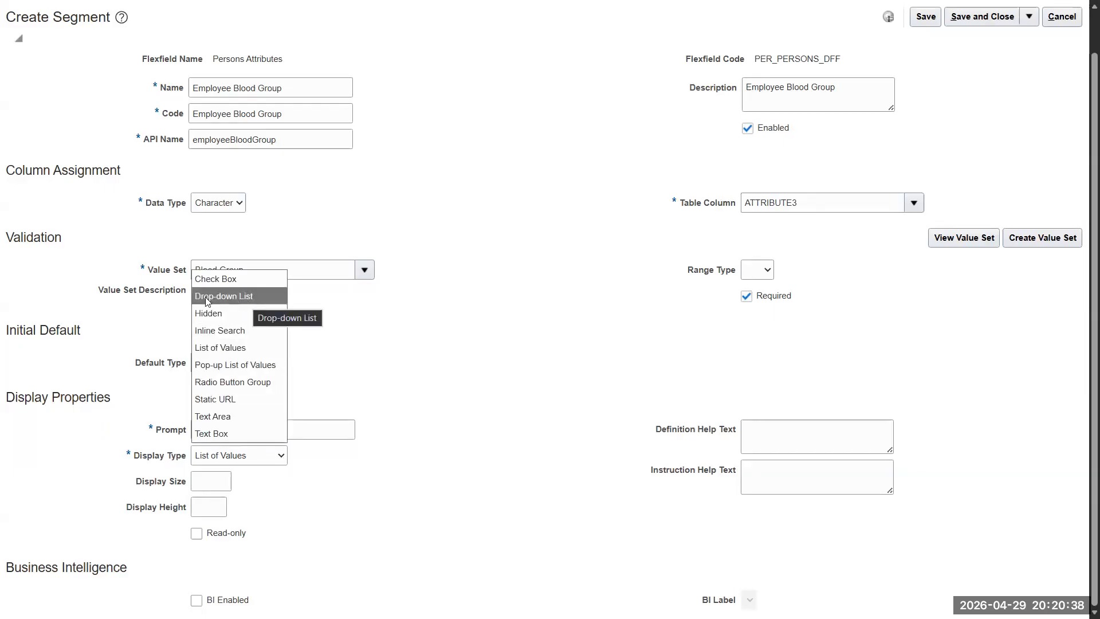
click(255, 292)
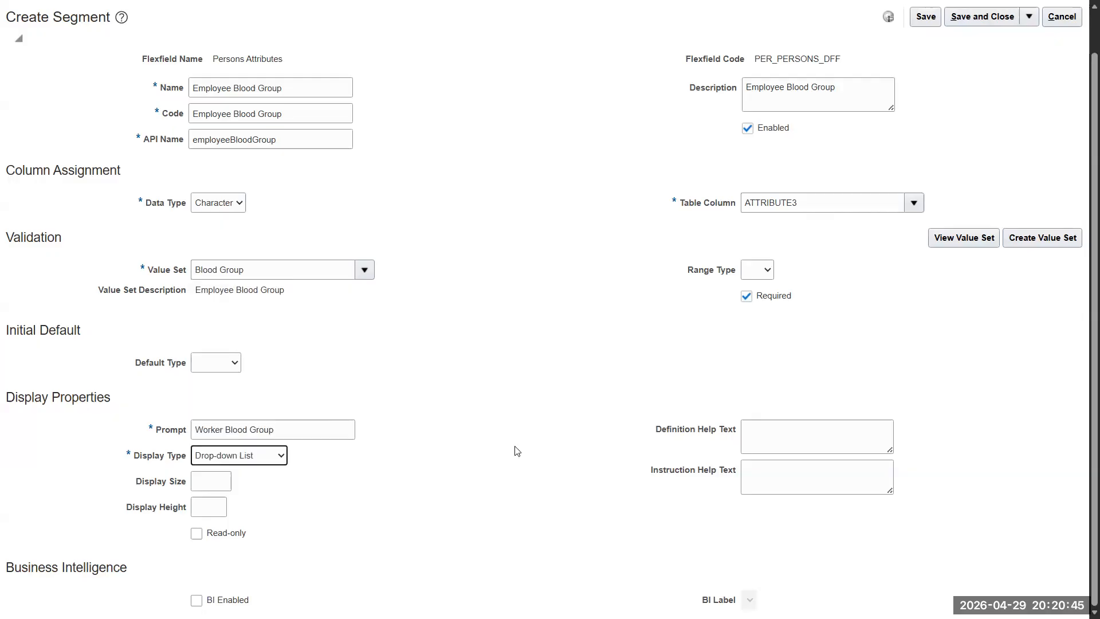
click(281, 457)
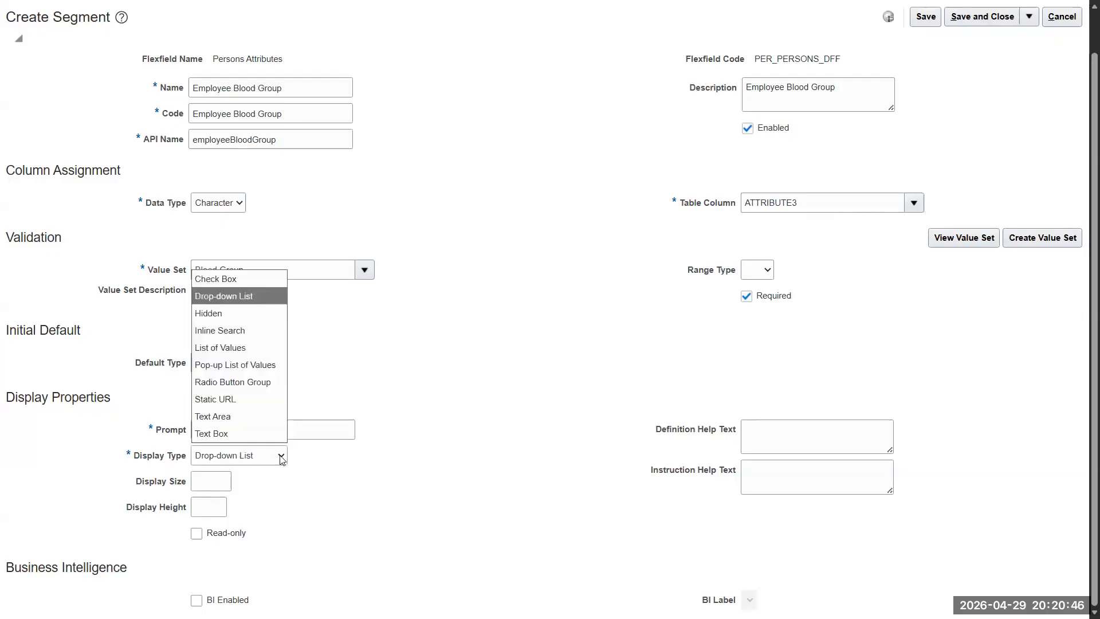
click(253, 347)
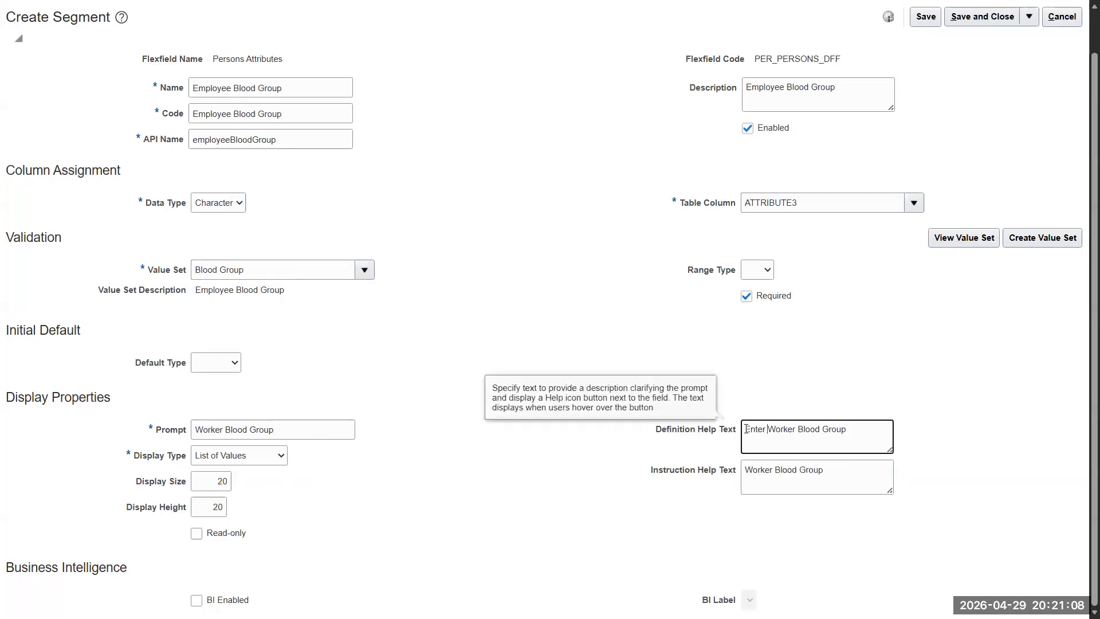
- Change the help text to 'Enter Worker Blood Group' and tick BI Enabled
click(748, 469)
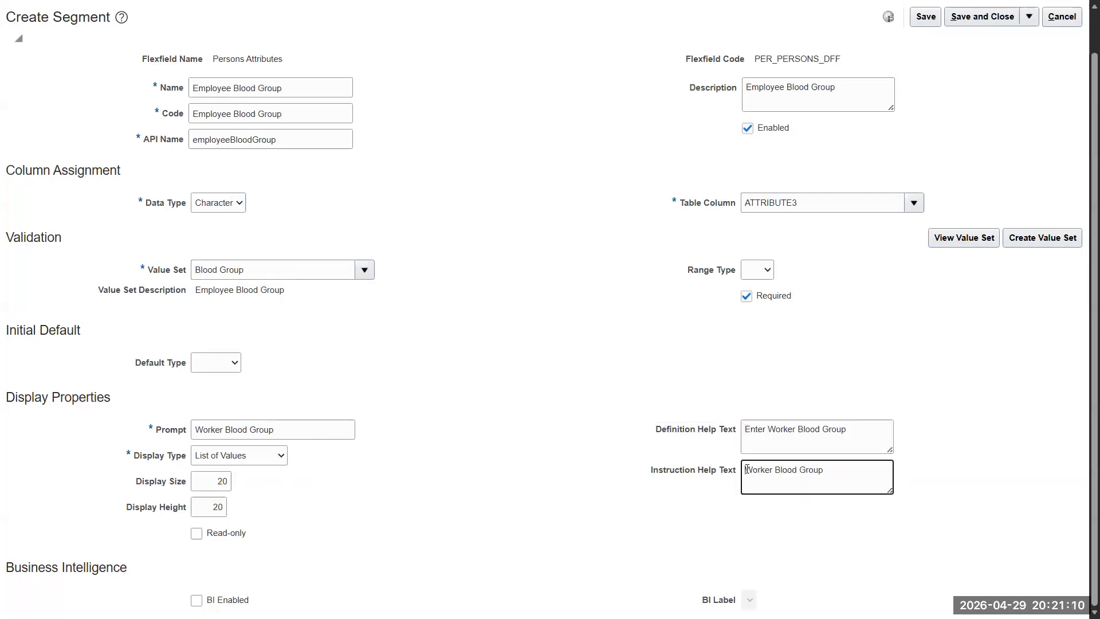
text(Enter)
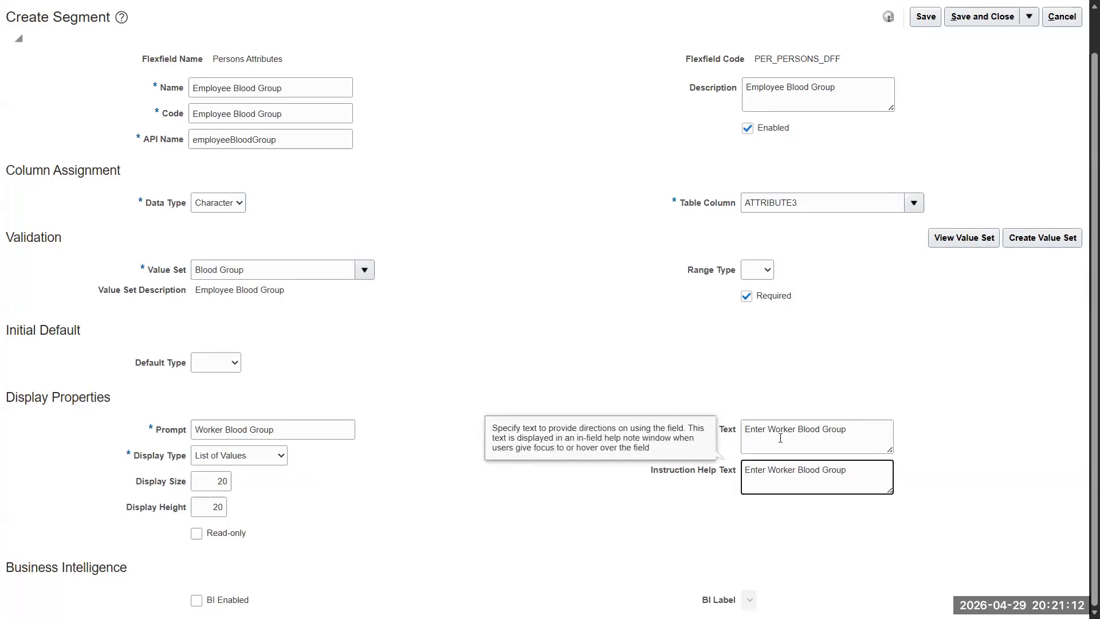
click(803, 405)
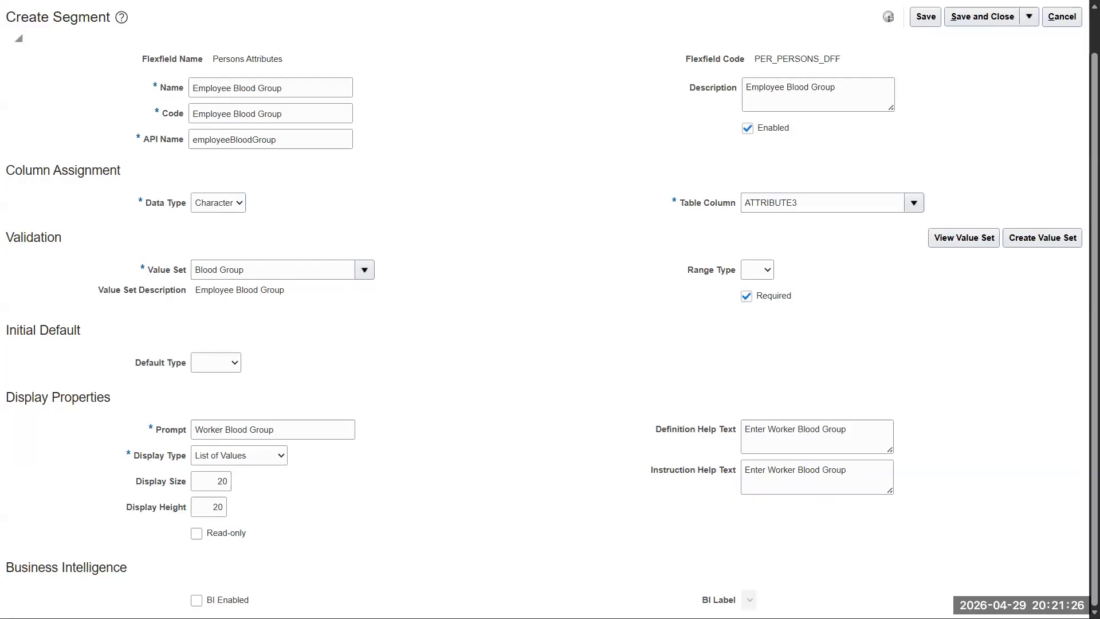
click(197, 601)
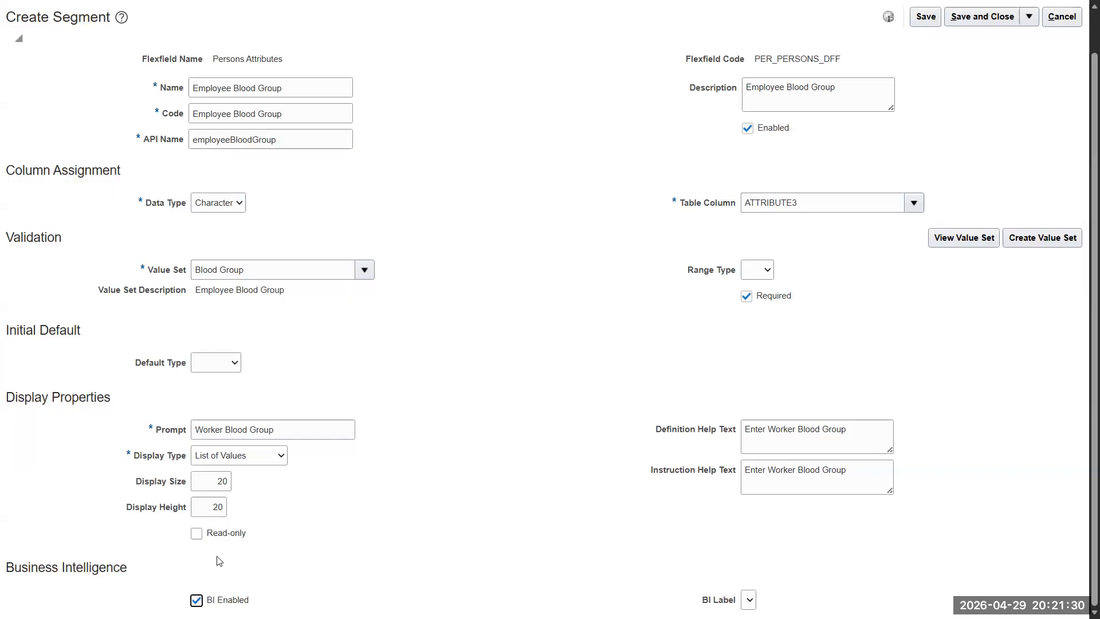
click(749, 600)
- Switch the Employee Blood Group segment's display type to Drop-down List, then save and close it
click(793, 551)
scroll(736, 213, up, 2)
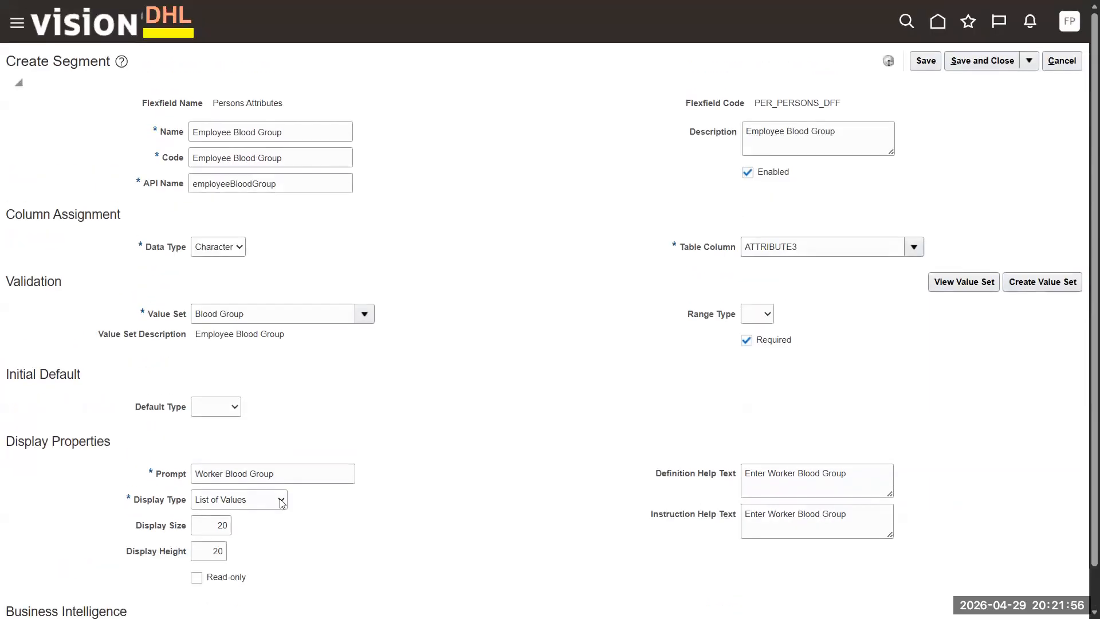
click(281, 500)
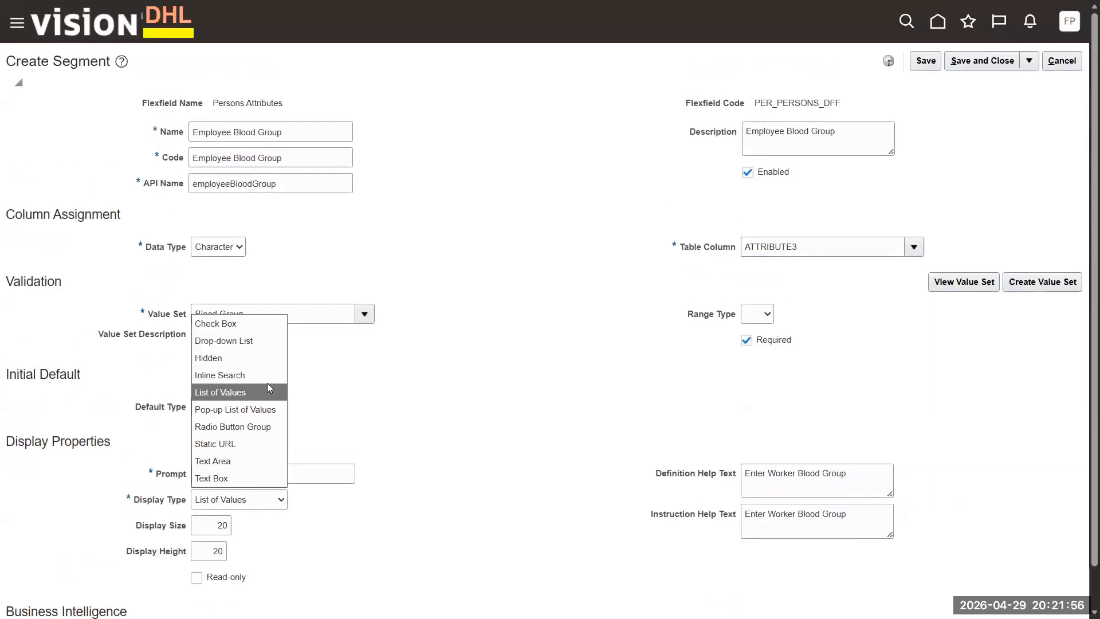
click(256, 342)
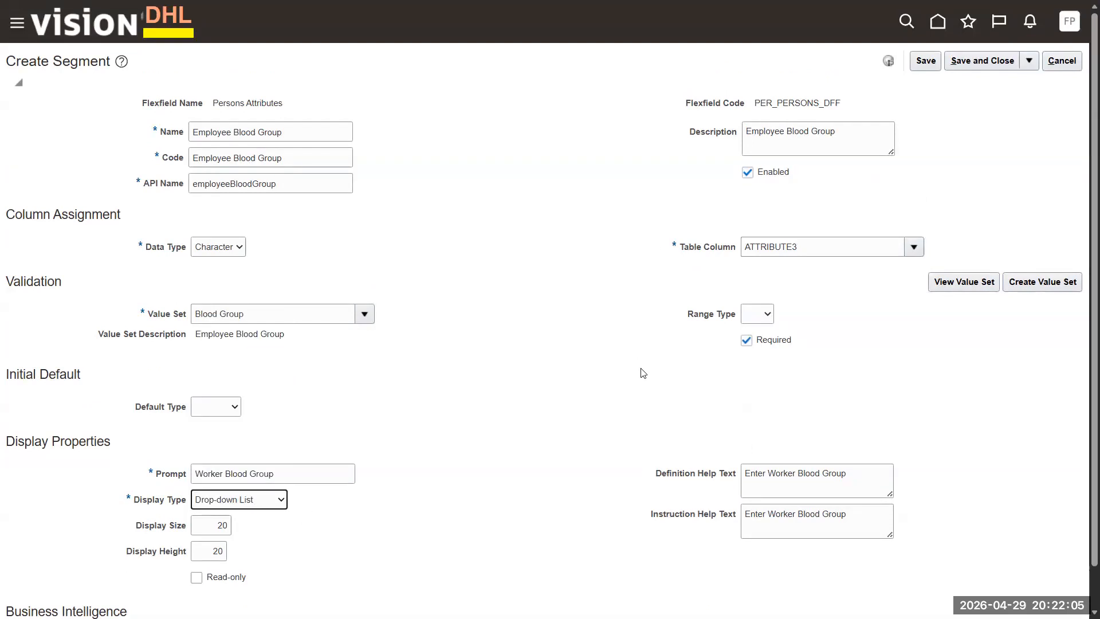
click(927, 61)
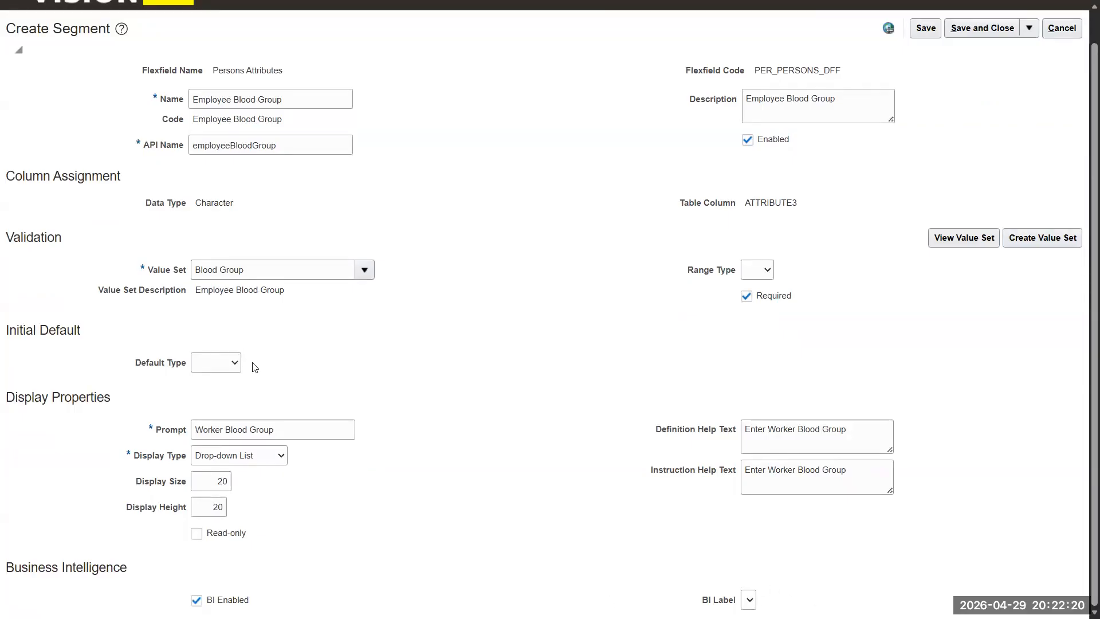
scroll(273, 408, up, 1)
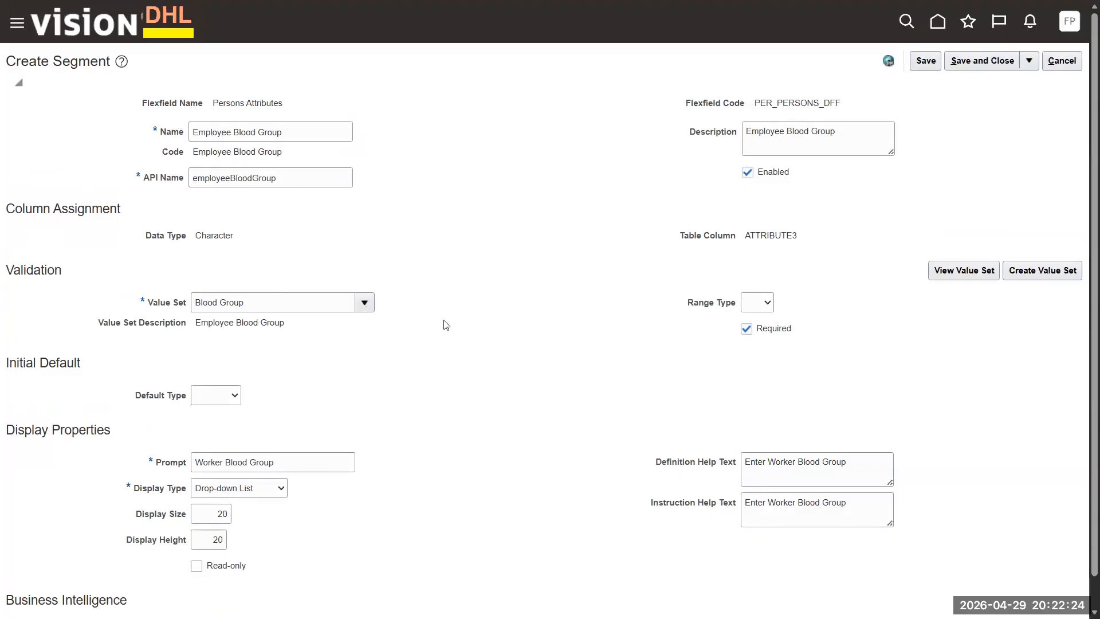
click(990, 67)
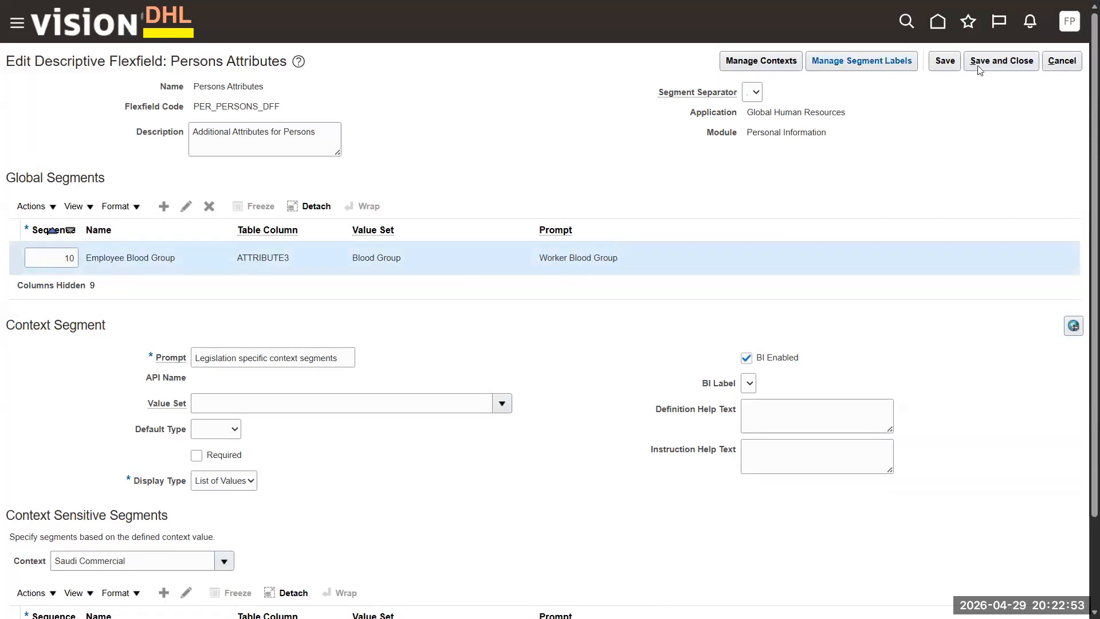
- Save the flexfield edits and deploy Persons Attributes, dismissing the confirmation
click(993, 63)
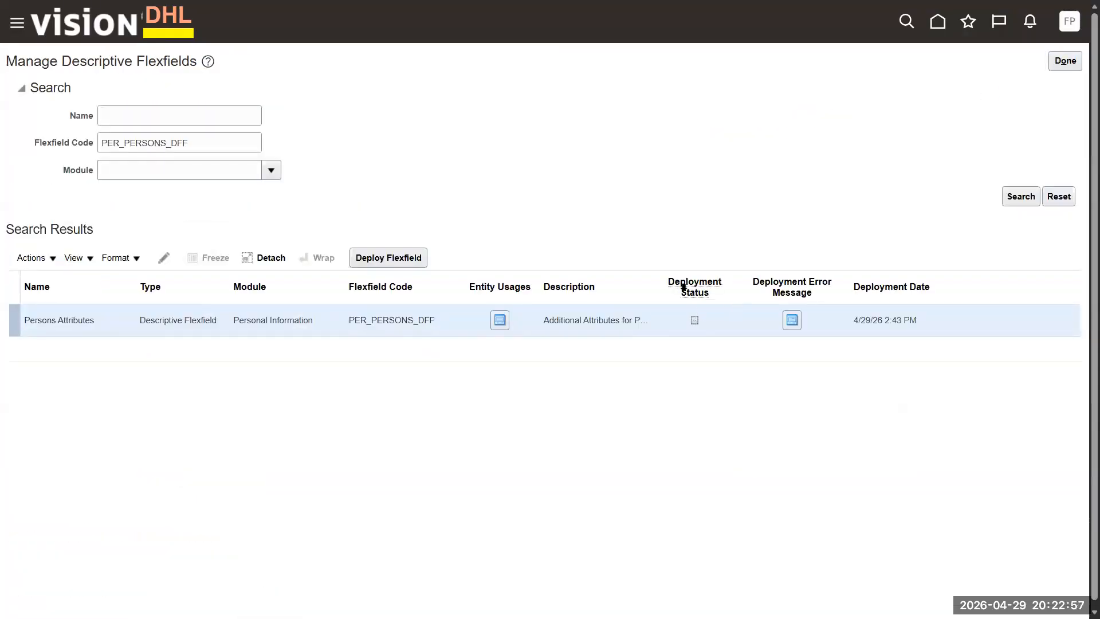
click(380, 259)
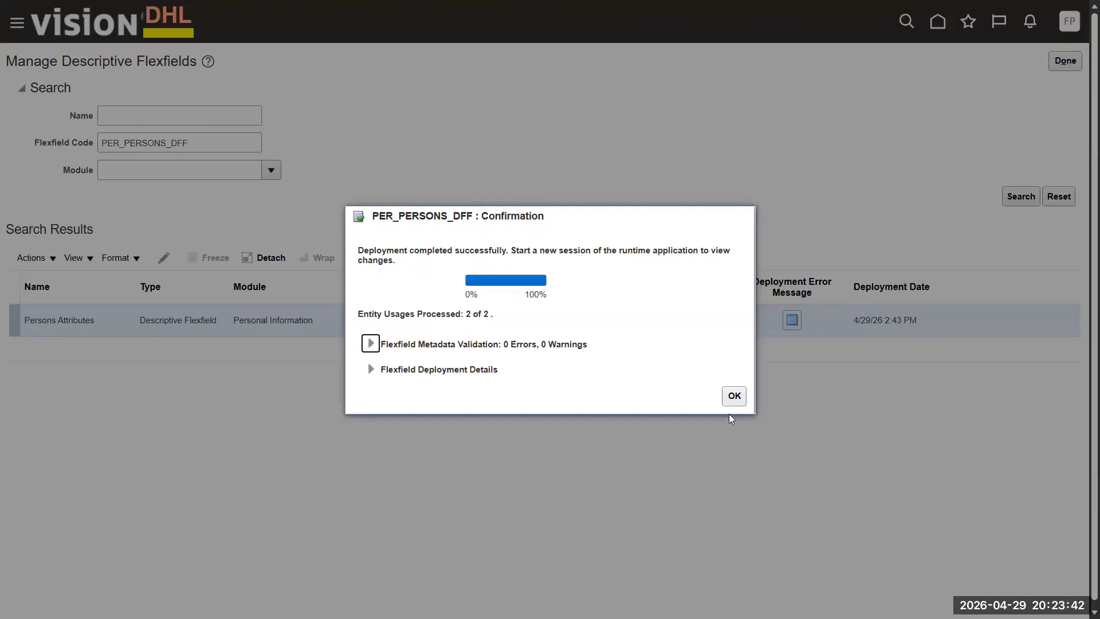
click(738, 400)
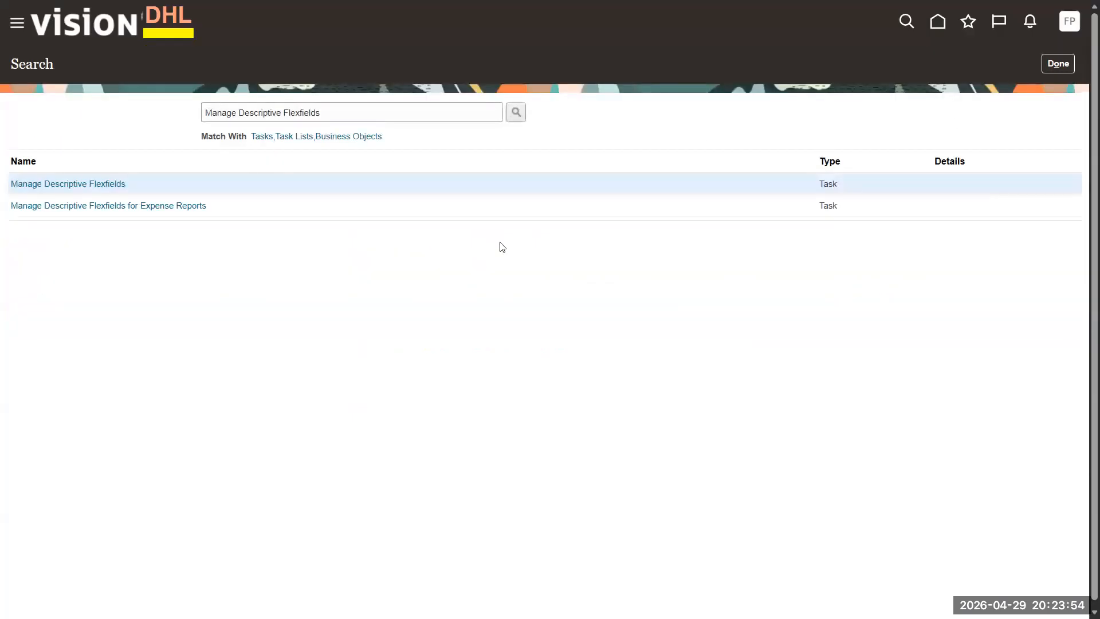
- Leave the descriptive flexfields task, then sign out and sign back in
click(1059, 67)
click(1069, 22)
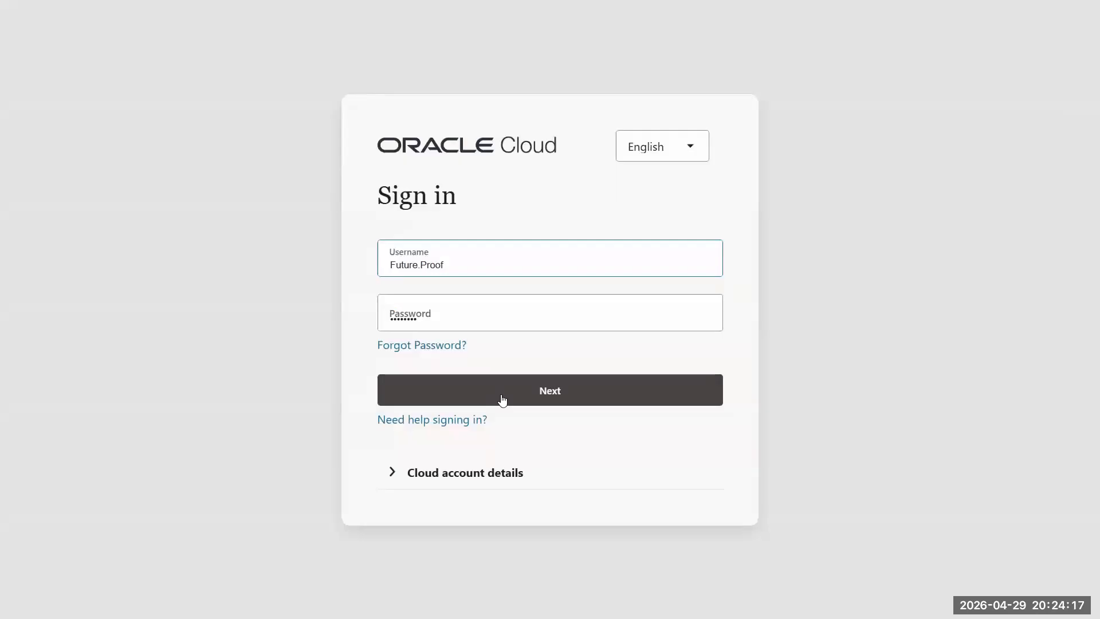
click(502, 398)
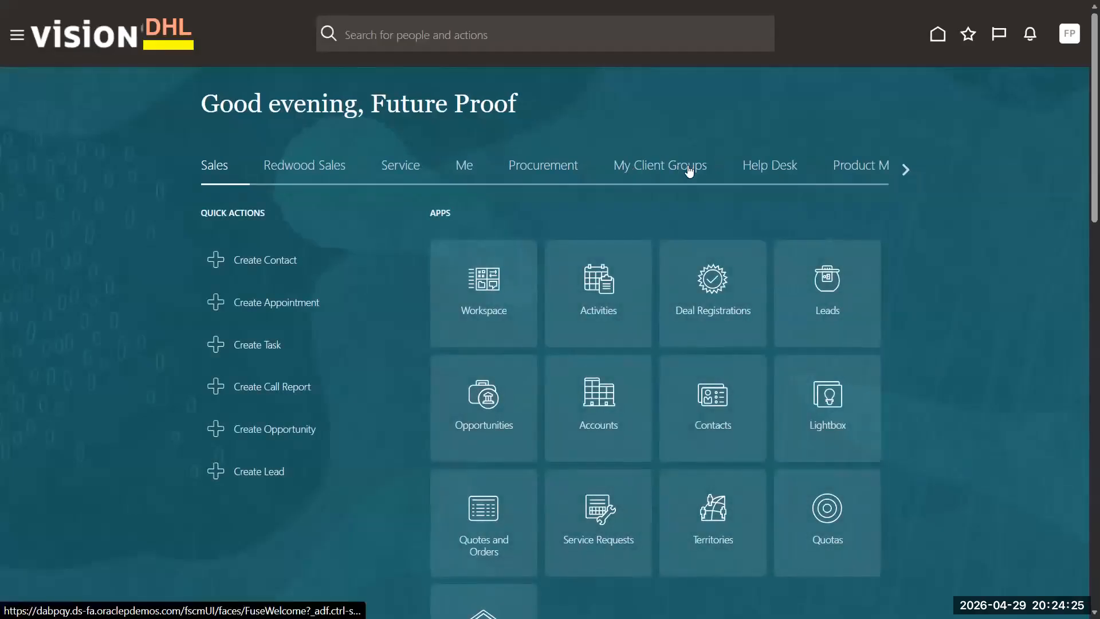
- Start Hire an Employee from the My Client Groups area
click(656, 167)
scroll(280, 216, down, 3)
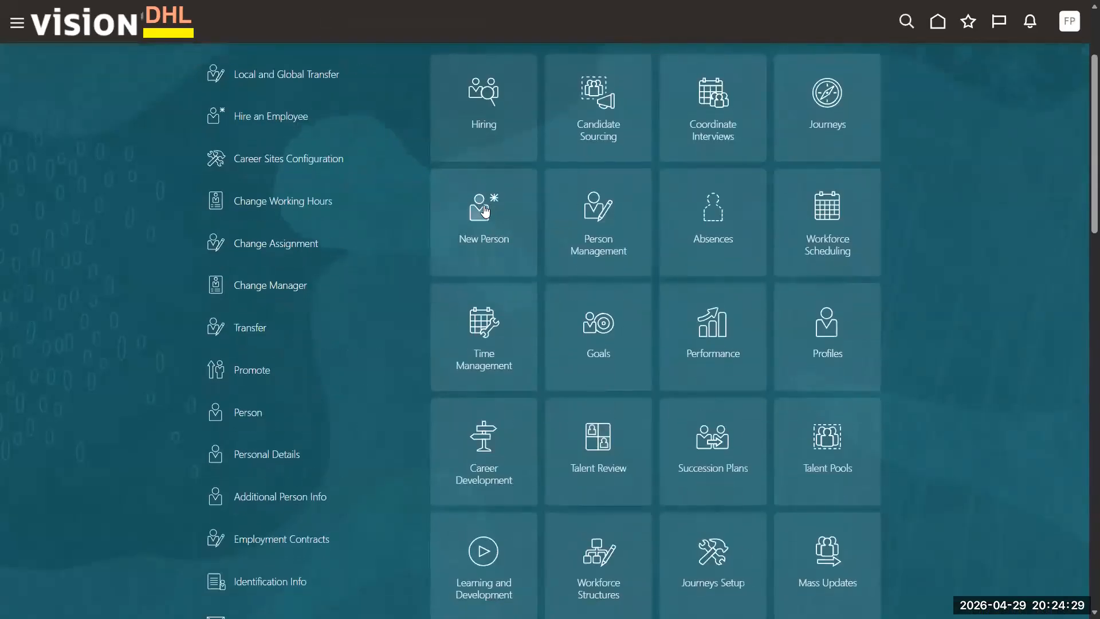
scroll(279, 216, up, 3)
click(259, 301)
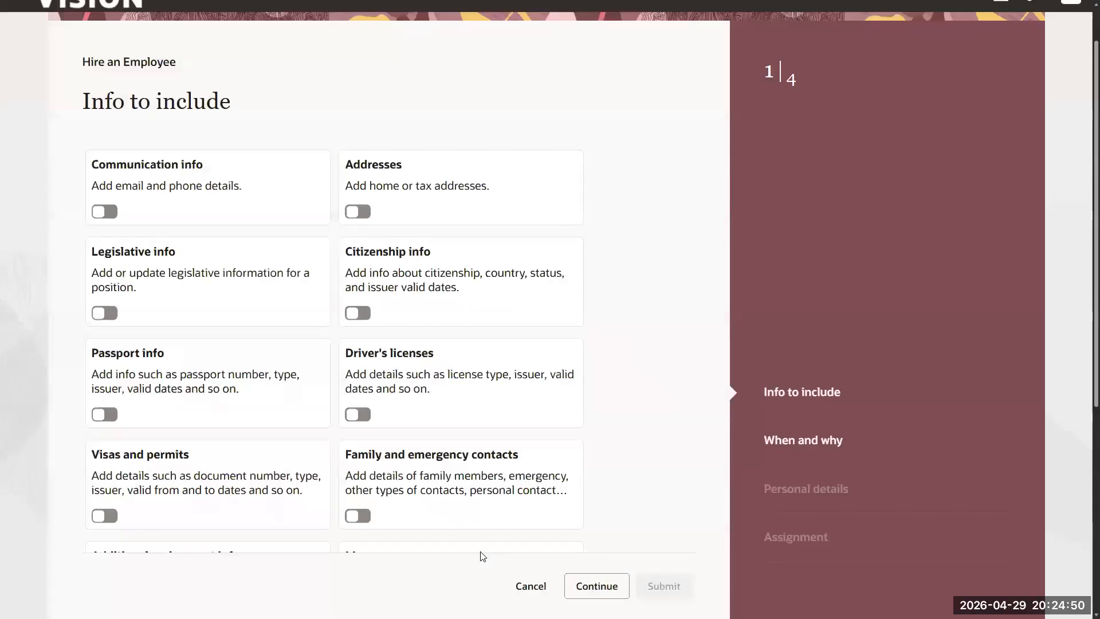
scroll(698, 545, down, 6)
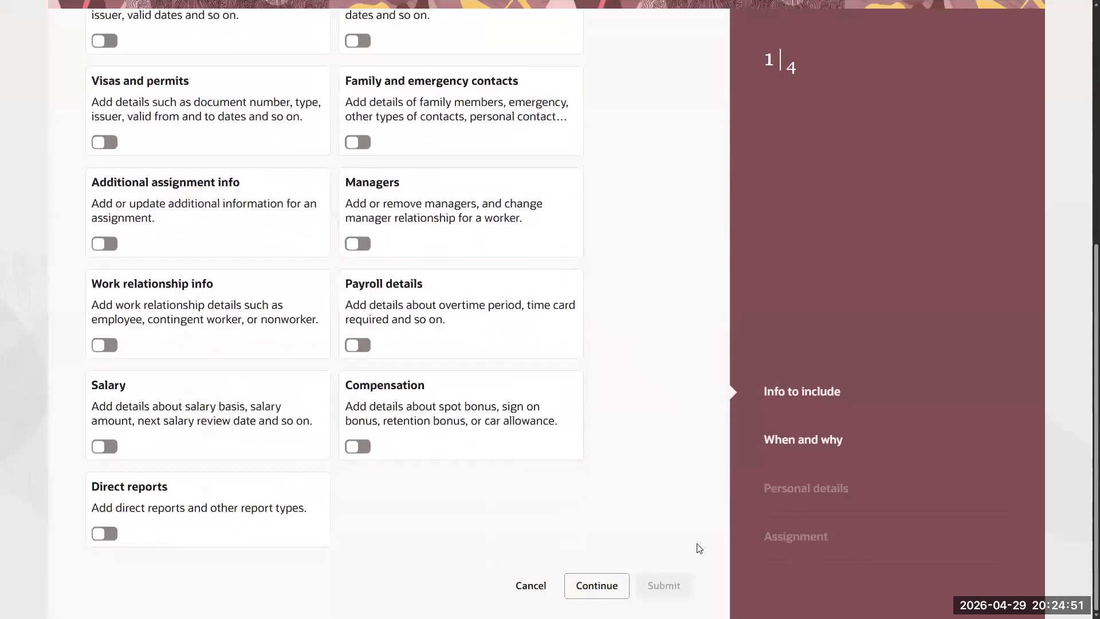
- Set hire date 4/1/26 and legal employer US1 Legal Entity on When and why
click(602, 587)
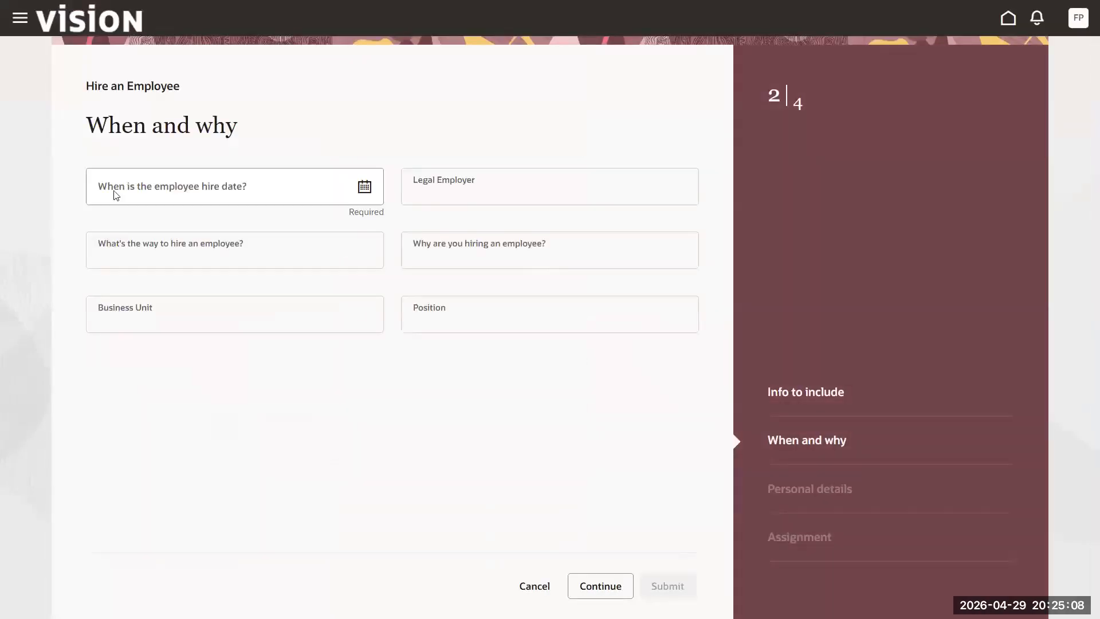
click(359, 191)
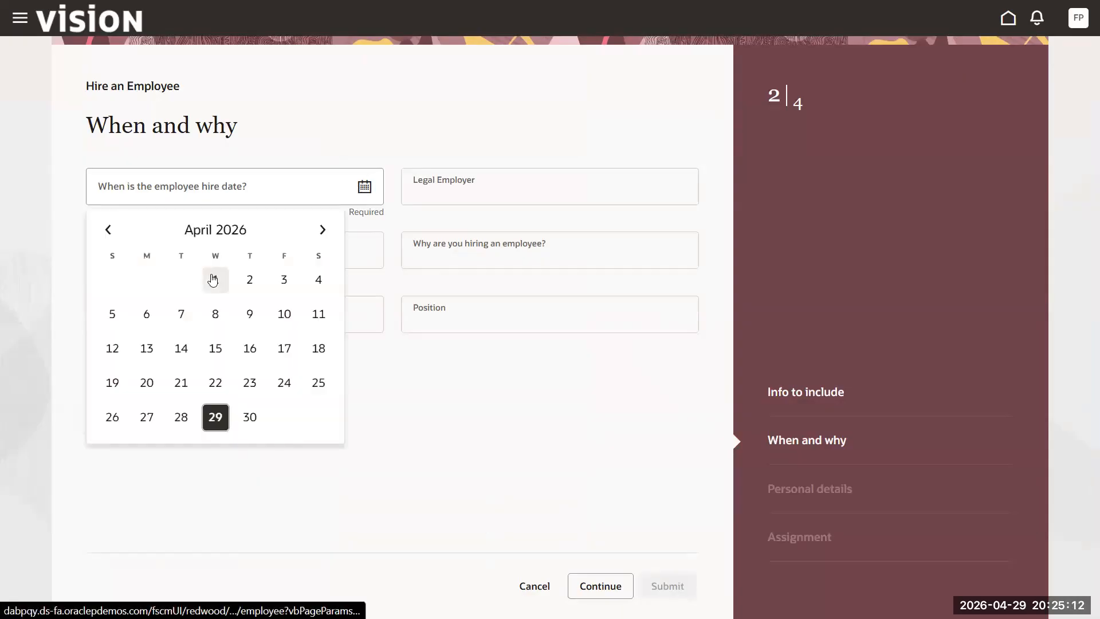
click(214, 278)
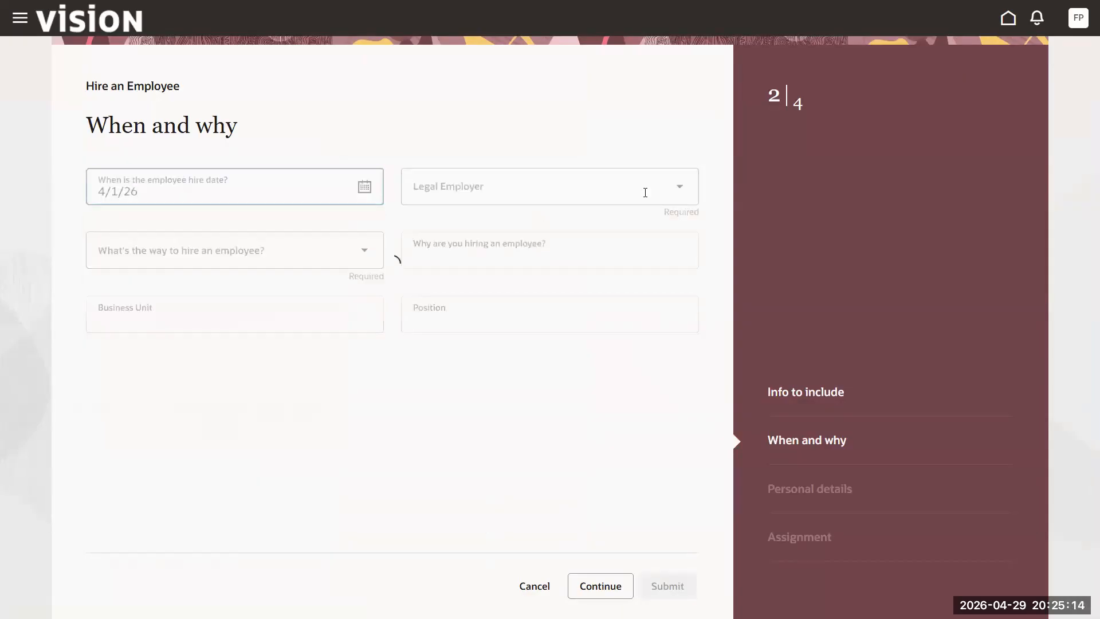
click(679, 191)
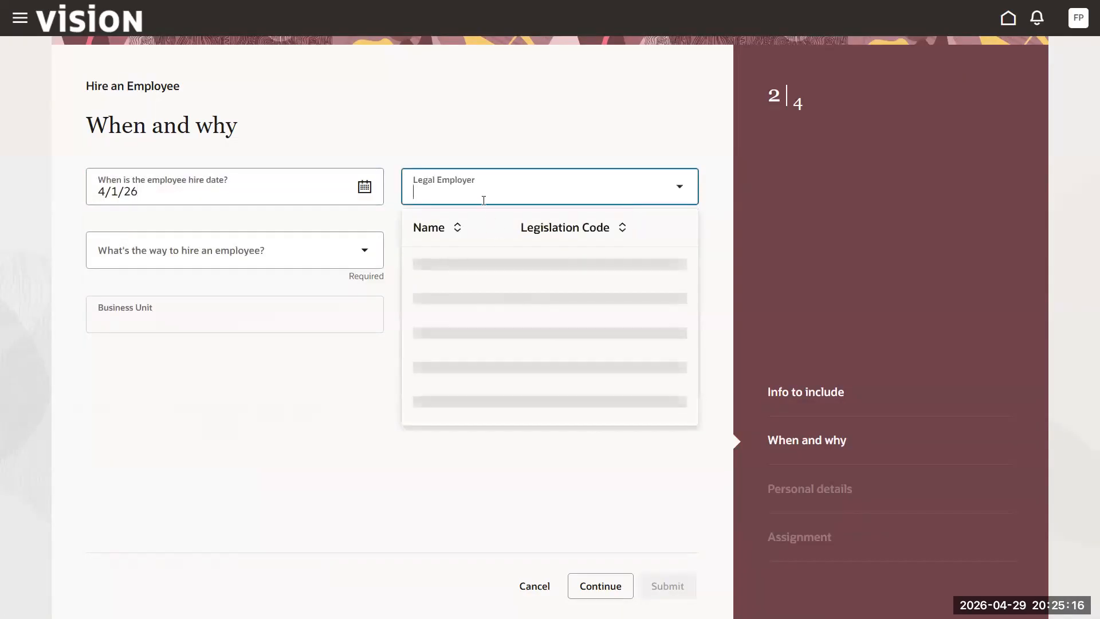
text(US1)
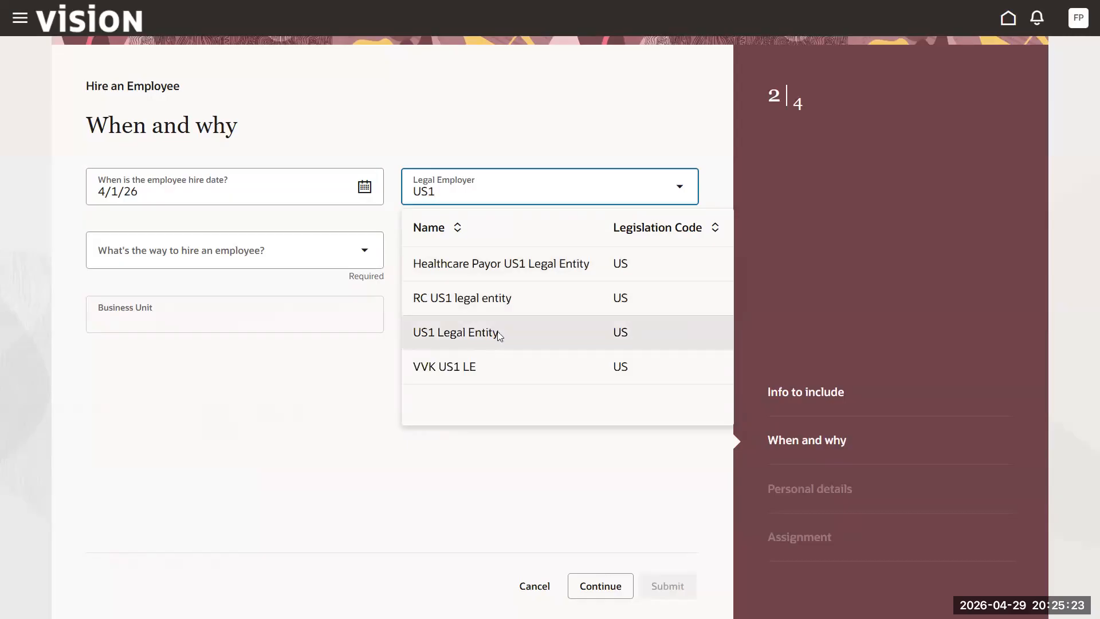
click(500, 330)
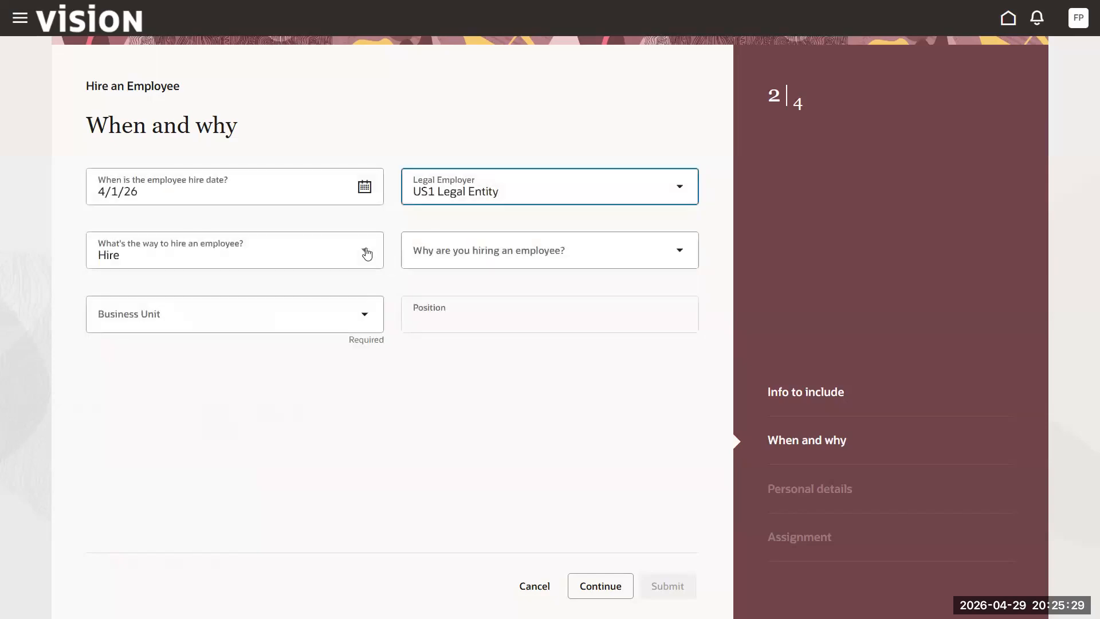
- Choose reason Hire to fill vacant position and US1 Business Unit, then continue
click(680, 250)
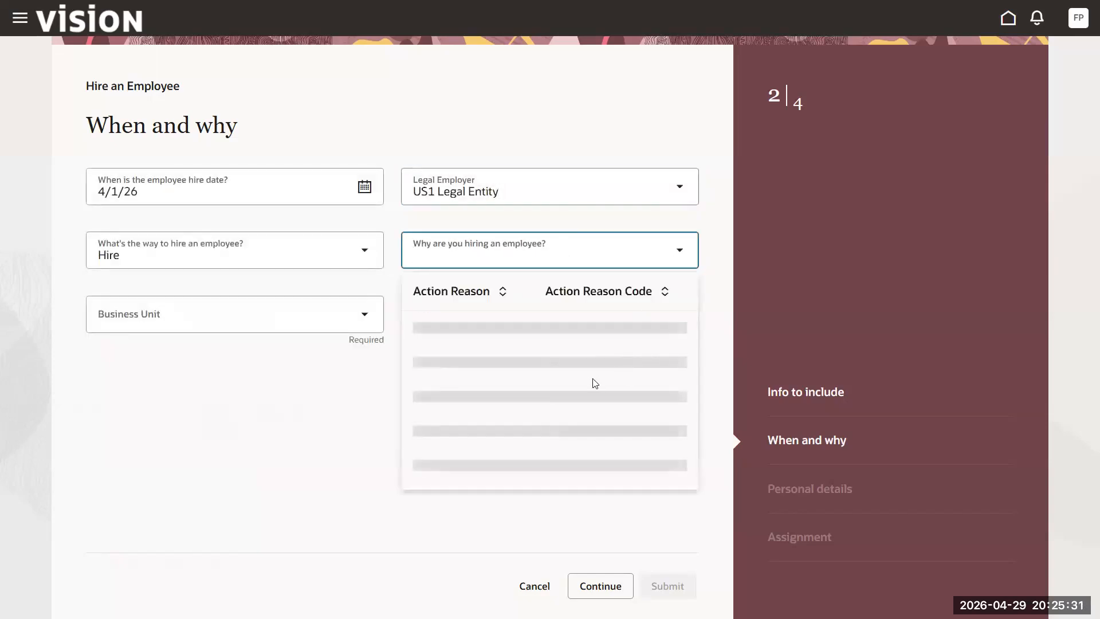
click(512, 363)
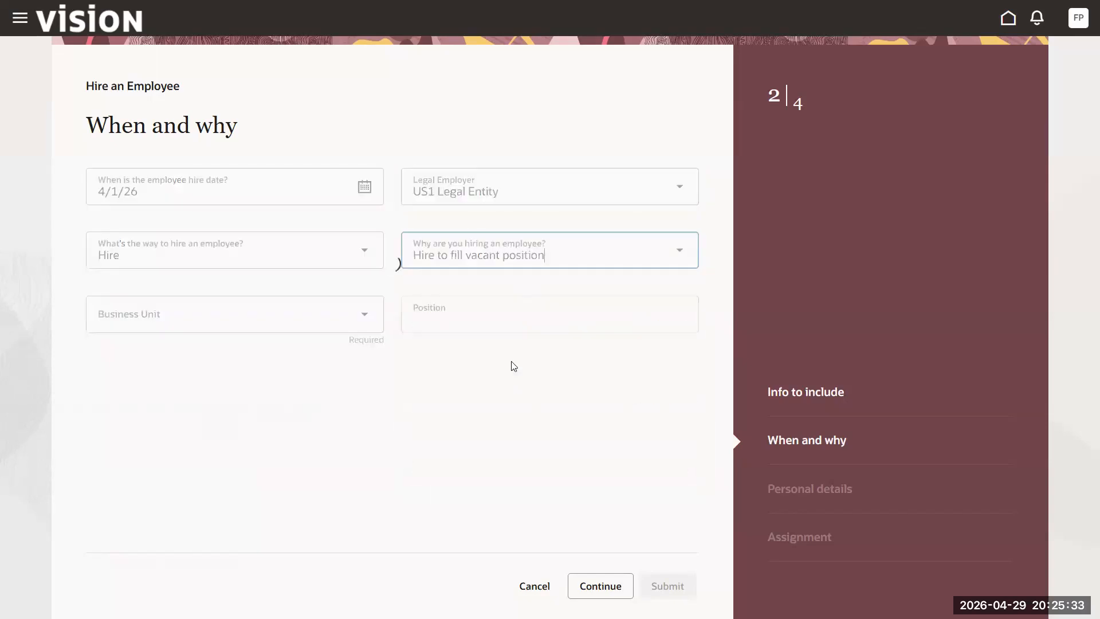
click(347, 313)
text(US1)
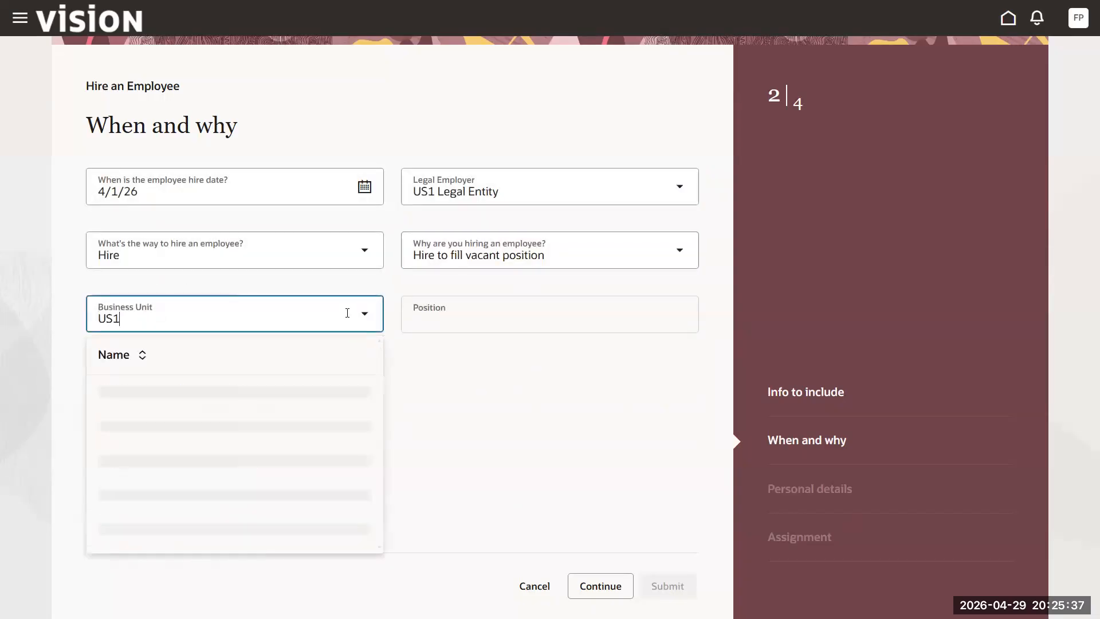
click(199, 428)
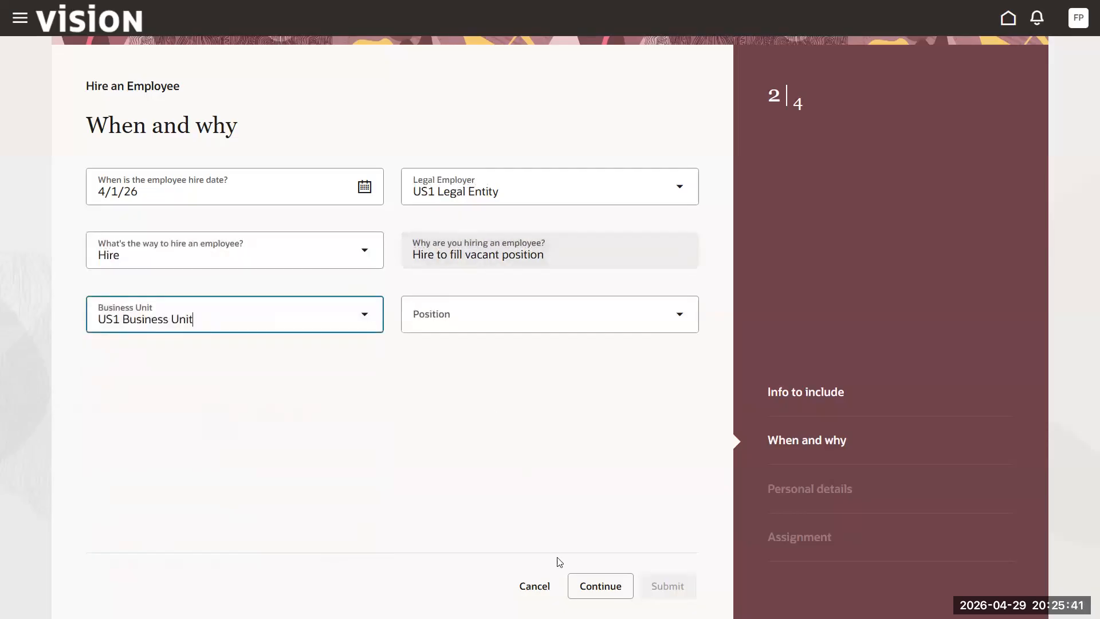
click(600, 586)
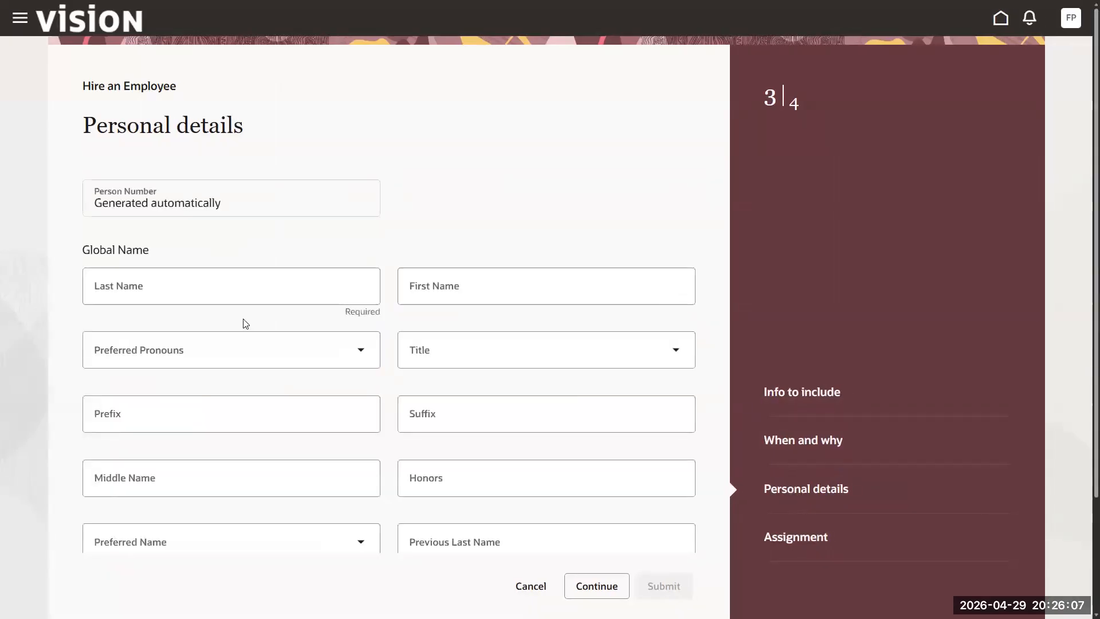
- View the Worker Blood Group choices without selecting one, then start entering the last name
scroll(439, 327, down, 3)
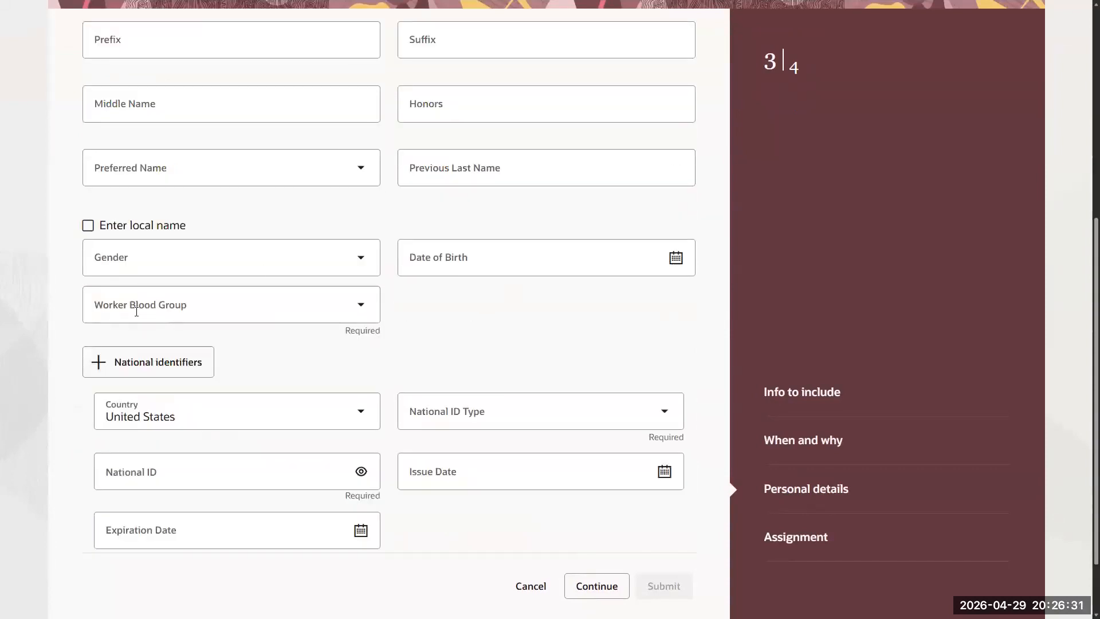
click(158, 305)
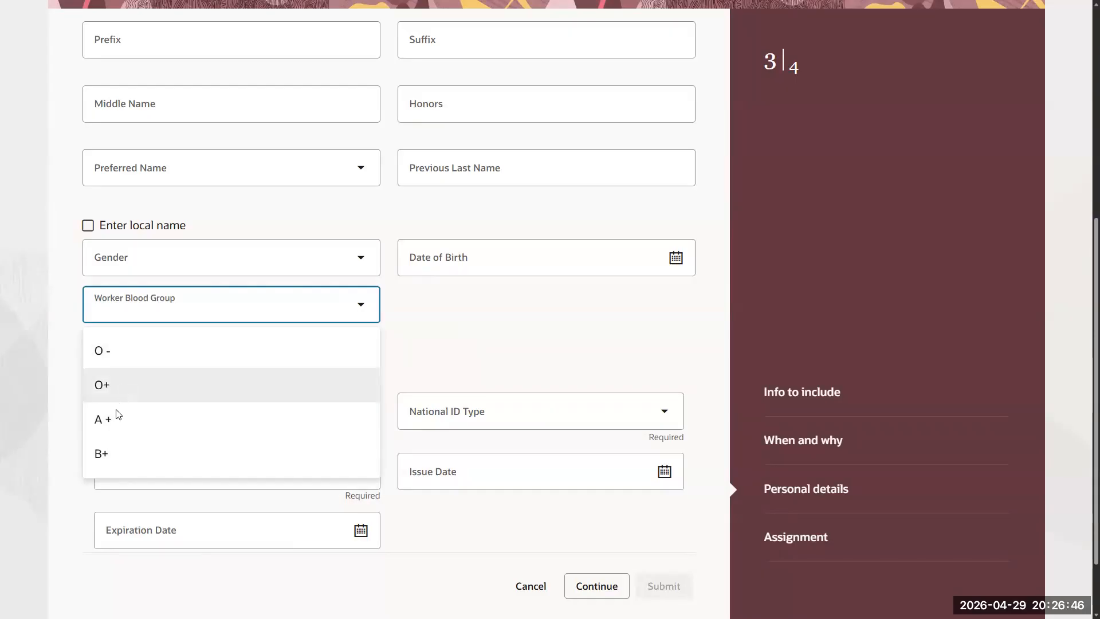
scroll(147, 421, down, 2)
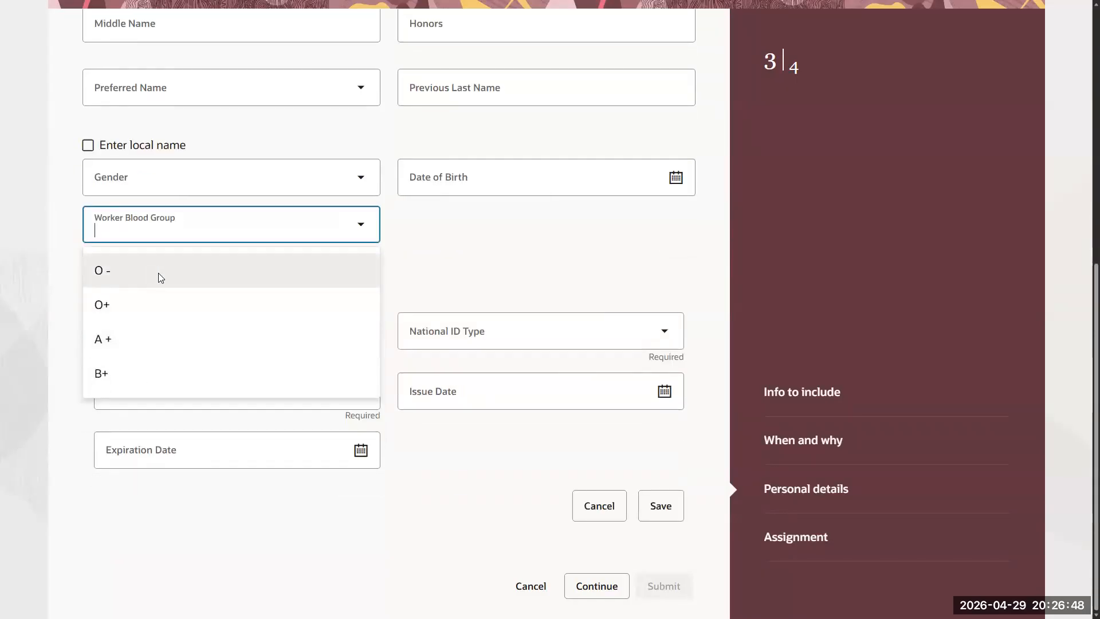
click(406, 274)
scroll(155, 235, up, 8)
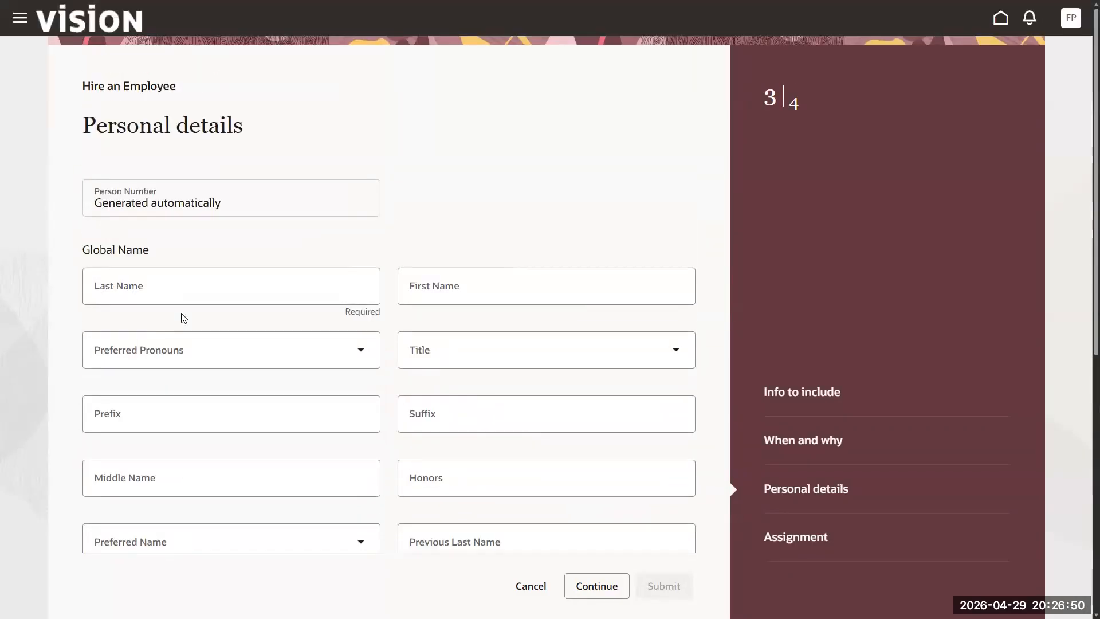
click(183, 286)
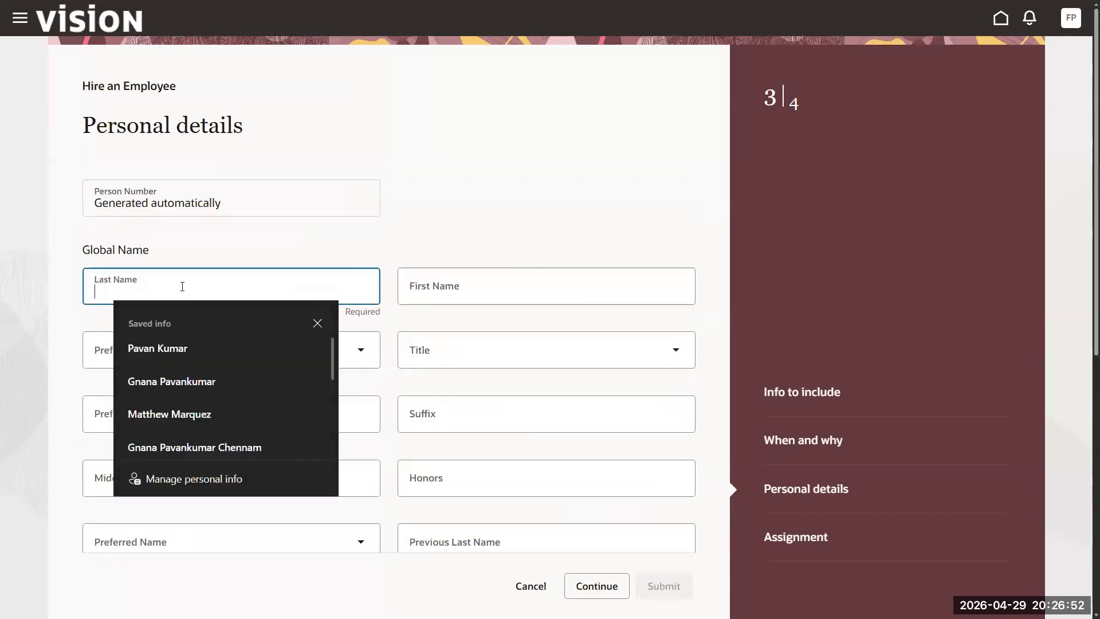
text(Cooper)
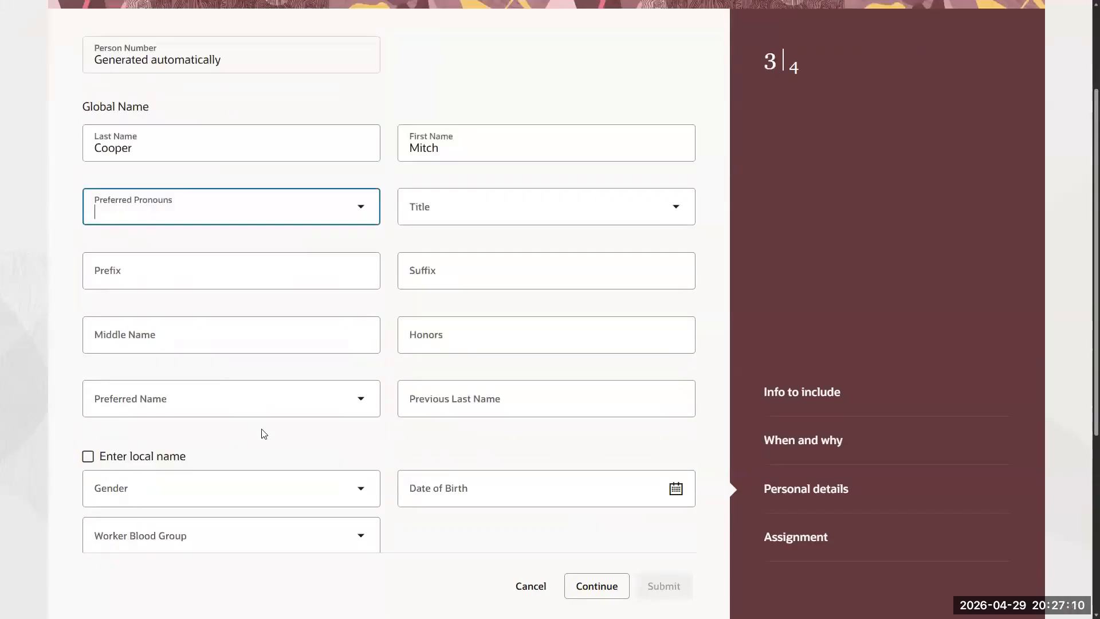
- Discard the empty national identifier entry and attempt to continue past Personal details
scroll(263, 434, down, 3)
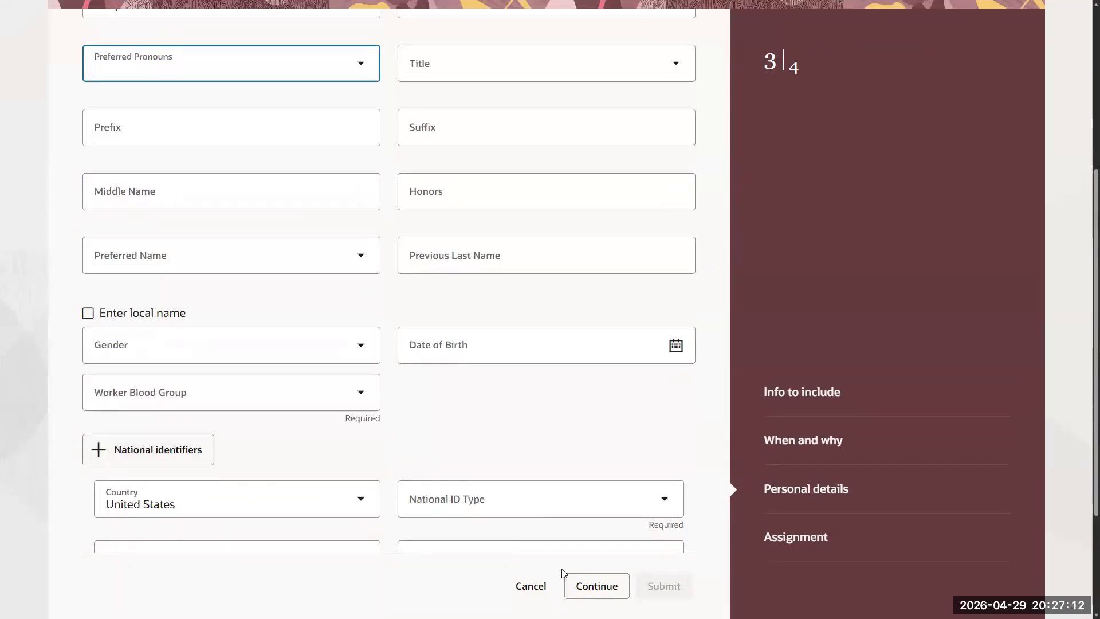
scroll(327, 450, down, 2)
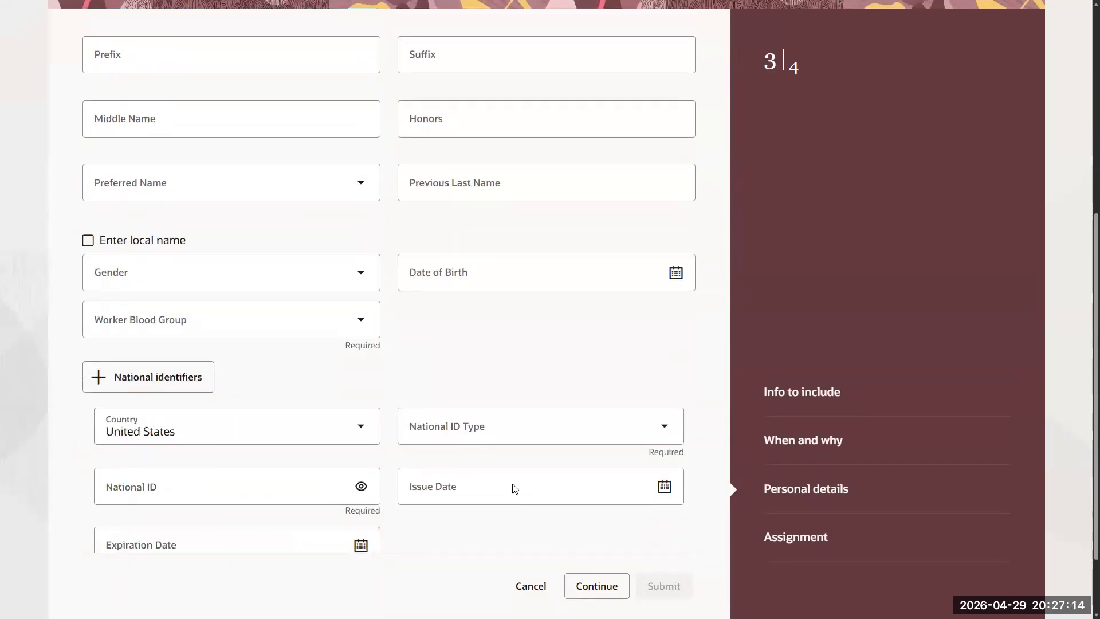
scroll(516, 488, down, 2)
click(601, 504)
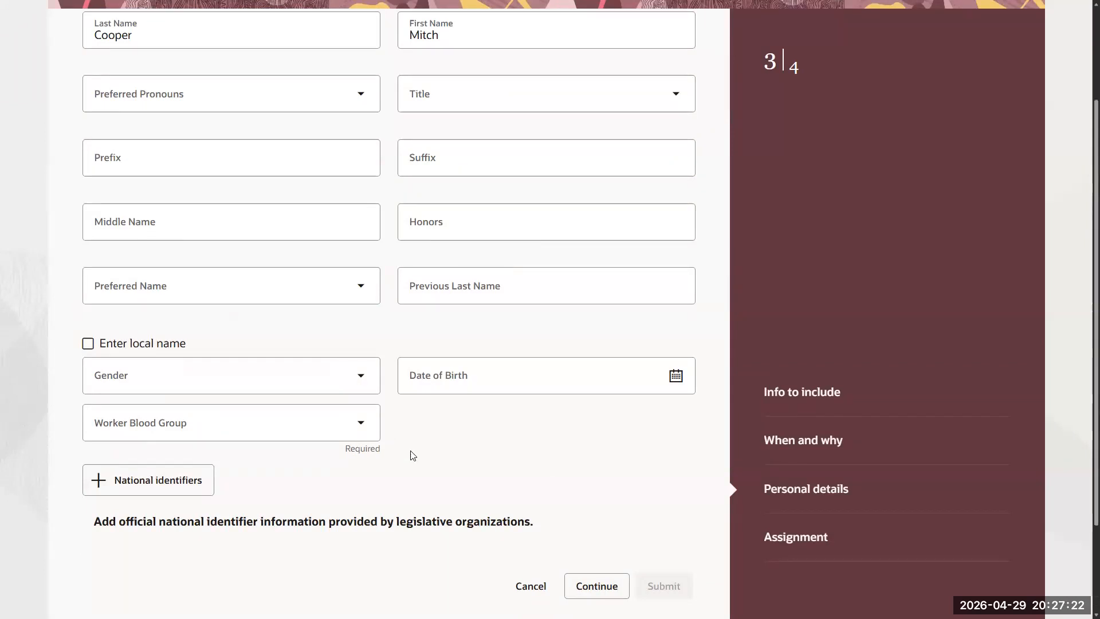
scroll(422, 314, up, 4)
scroll(427, 327, down, 3)
click(587, 585)
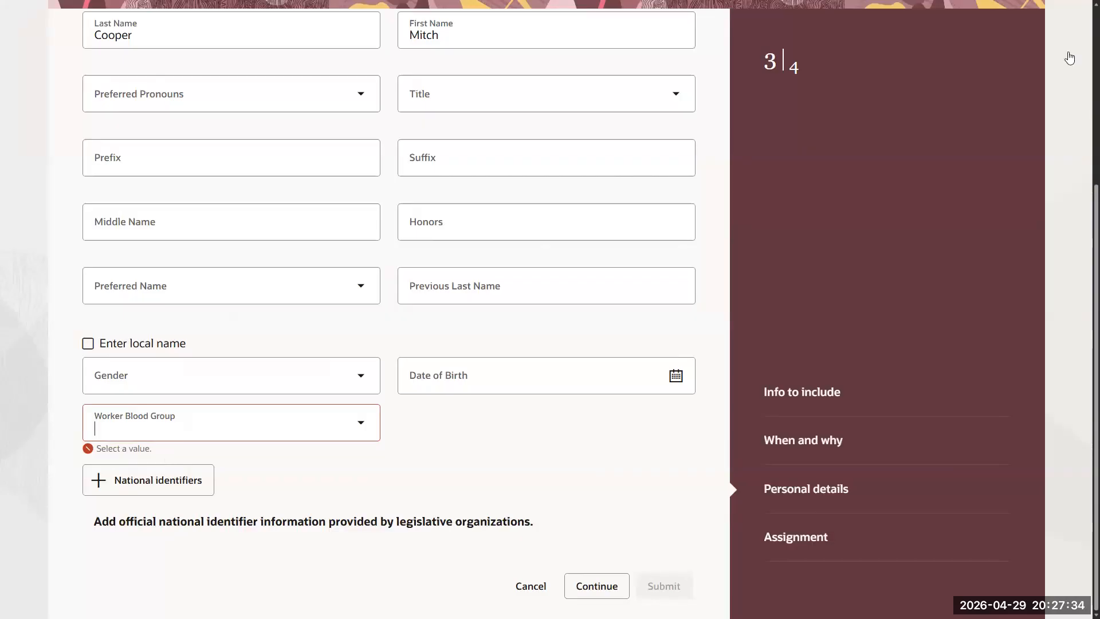
- Open and close the settings and actions menu while reviewing Personal details
scroll(1066, 32, up, 5)
click(1071, 18)
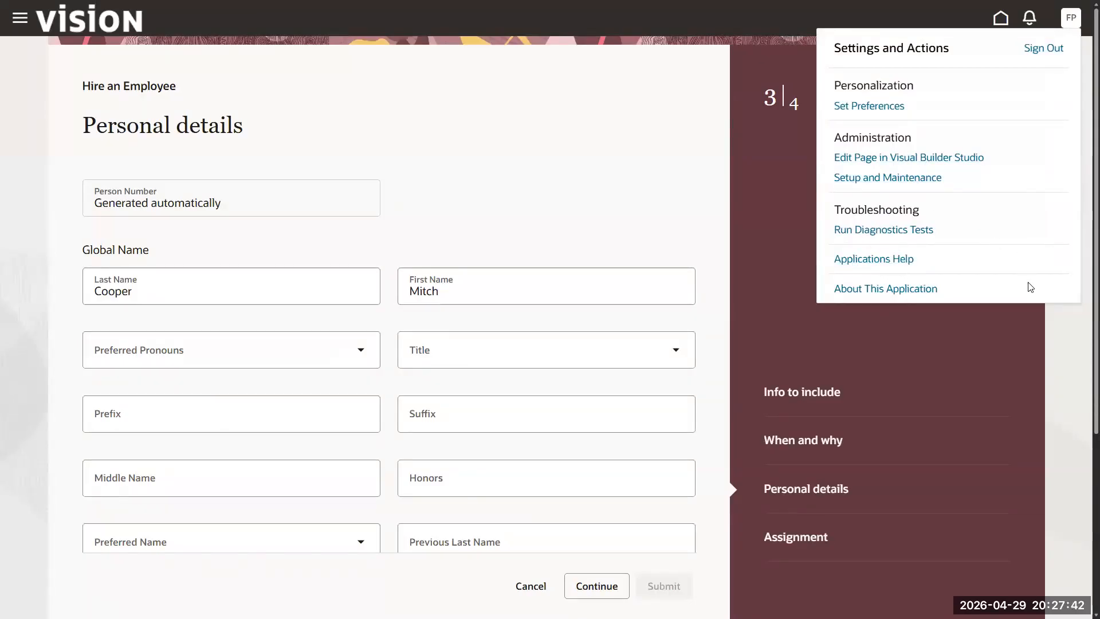
click(1064, 332)
scroll(581, 268, down, 4)
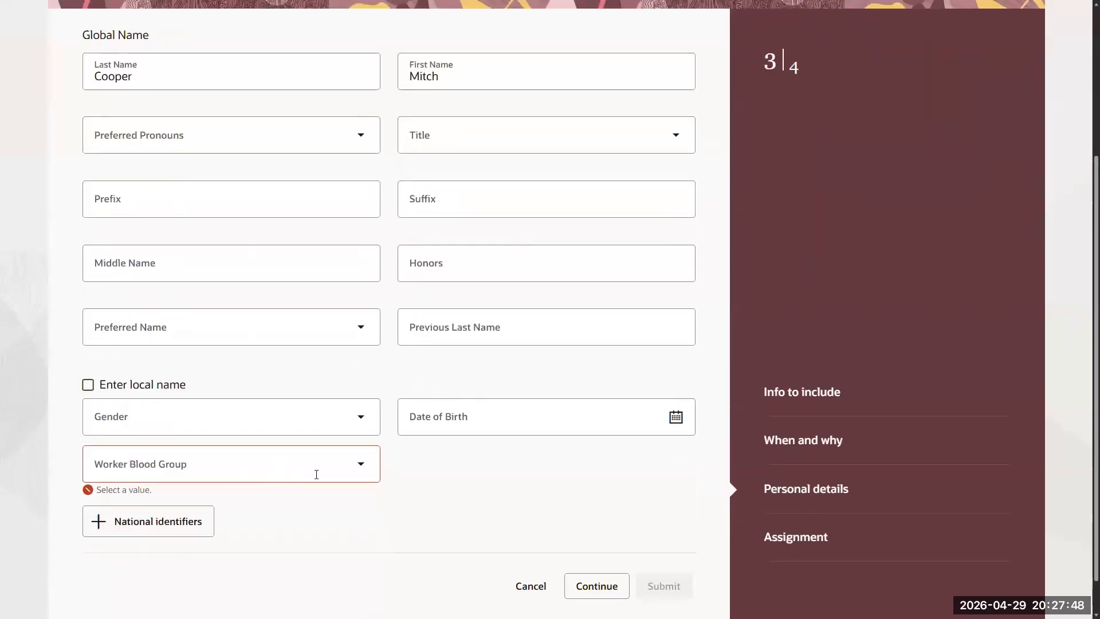
scroll(228, 226, up, 4)
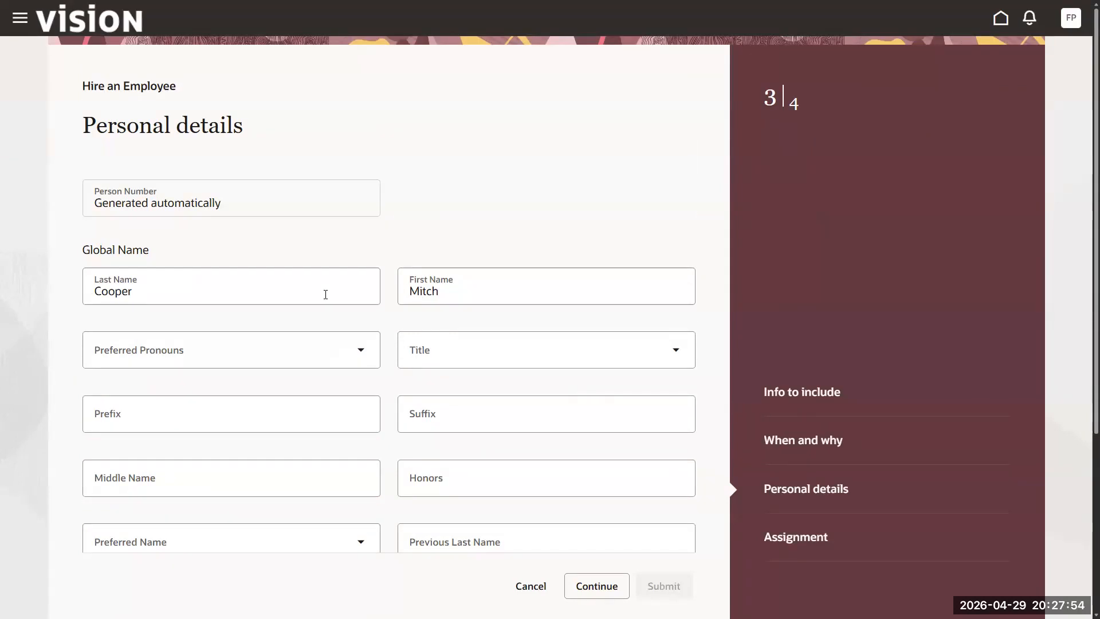
scroll(300, 383, down, 5)
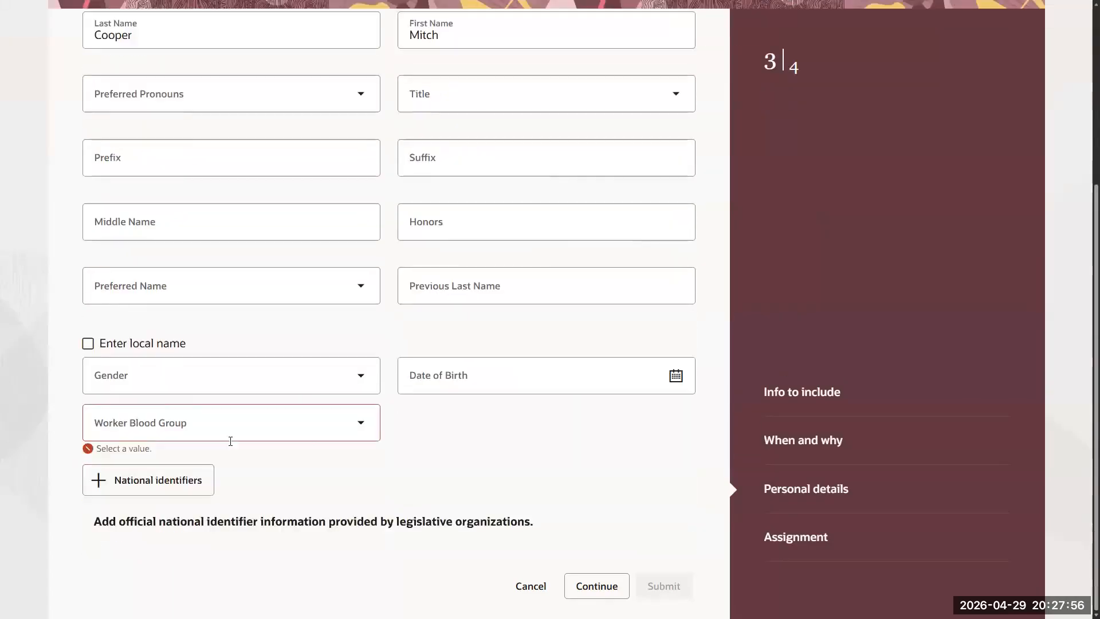
- Set gender Male and date of birth 1/1/1985, then continue to Assignment
click(230, 379)
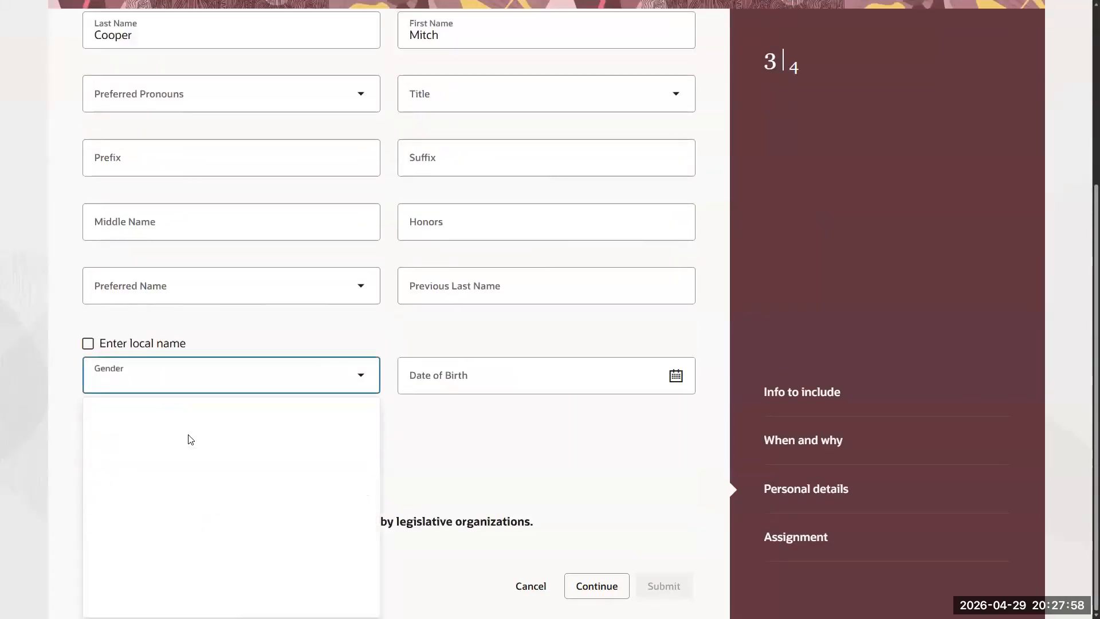
click(170, 441)
key(Tab)
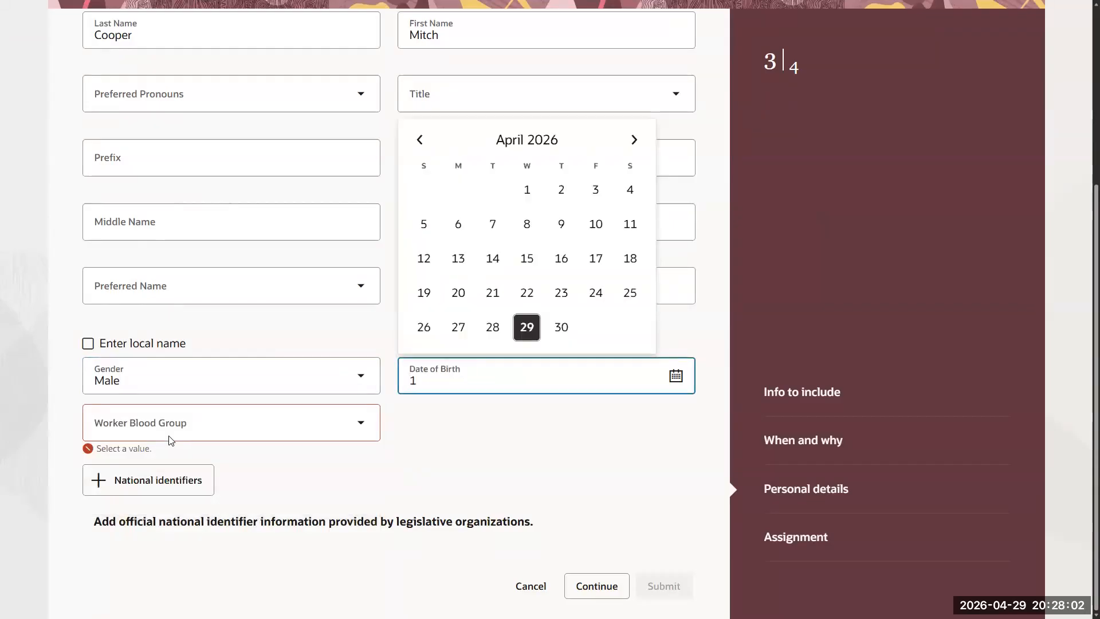
text(1/1/198)
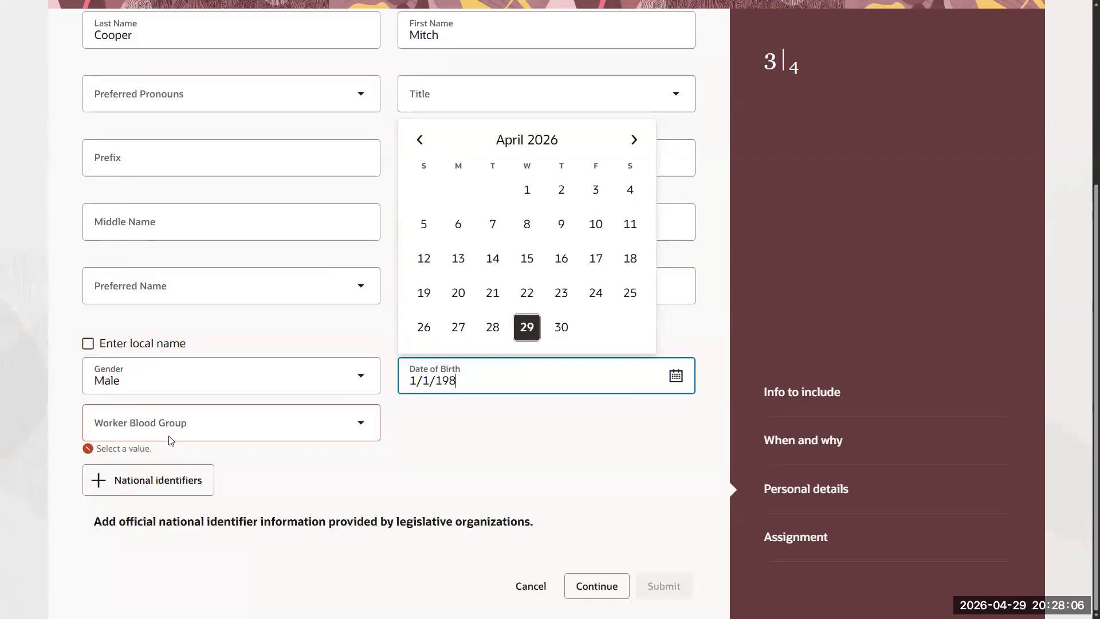
text(5)
click(170, 424)
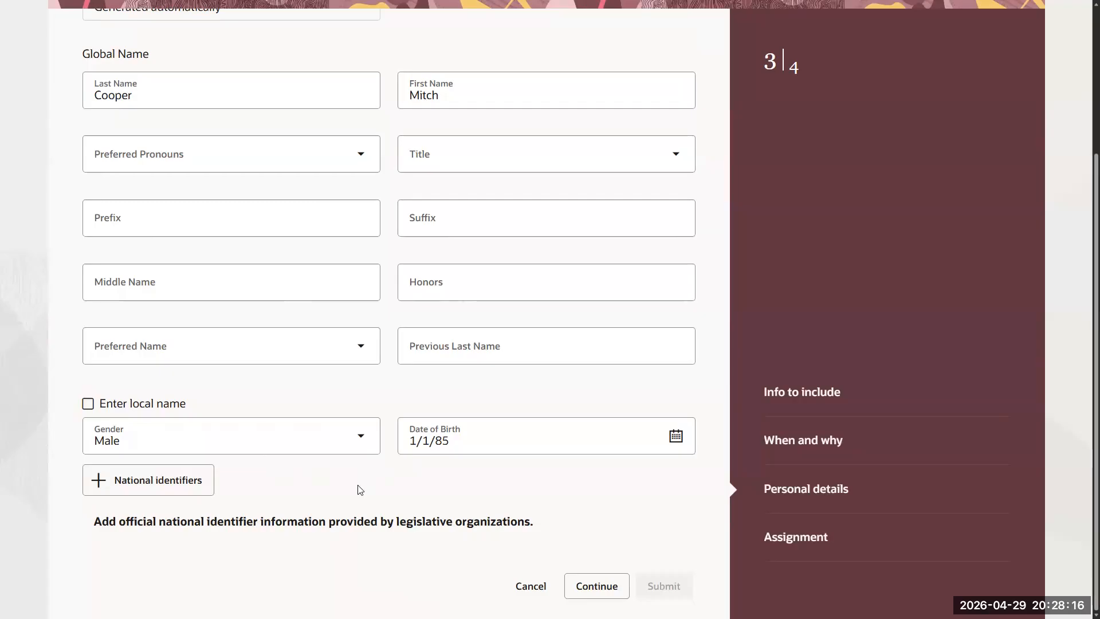
click(596, 589)
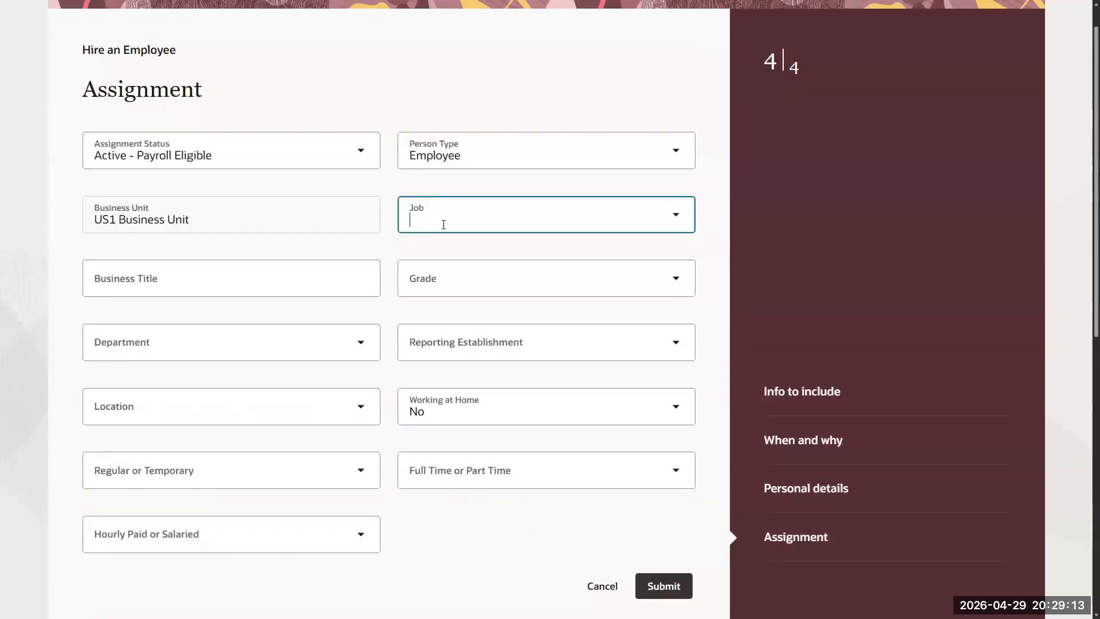
- Search for a job by entering 'Recruite' in the Job field
text(Recru)
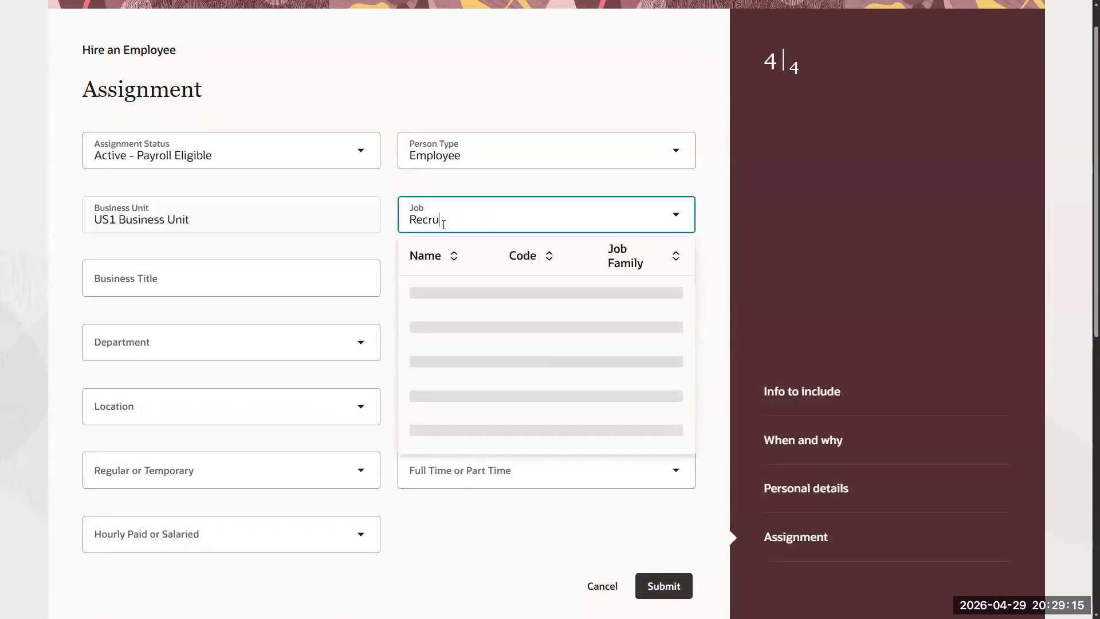
text(ite)
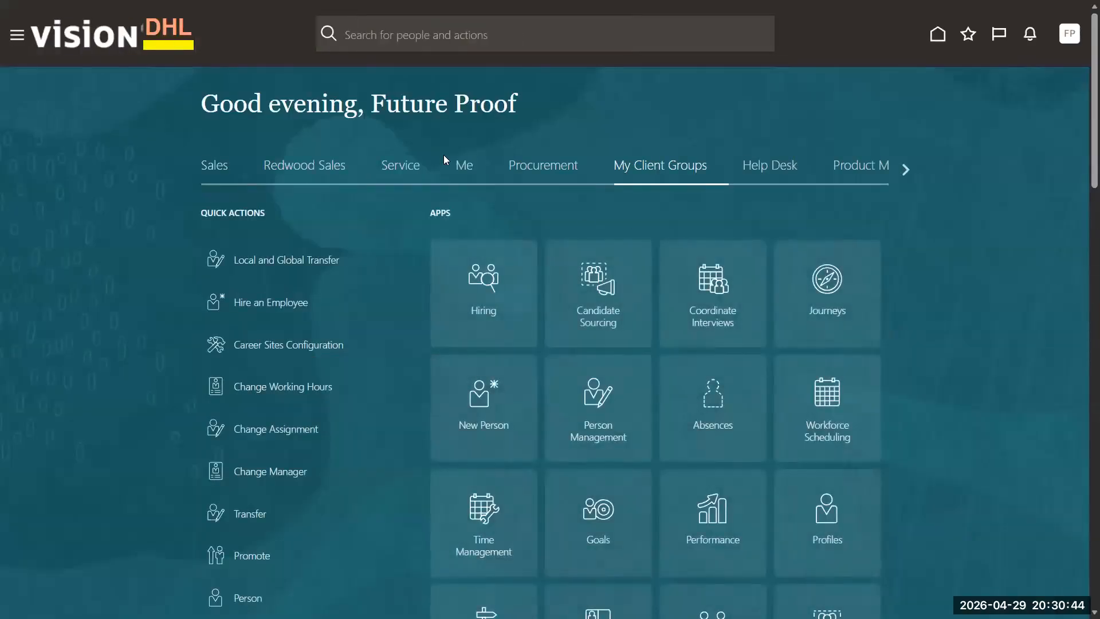
- Show the Me section, then open the Navigator and expand it to show section names
click(476, 171)
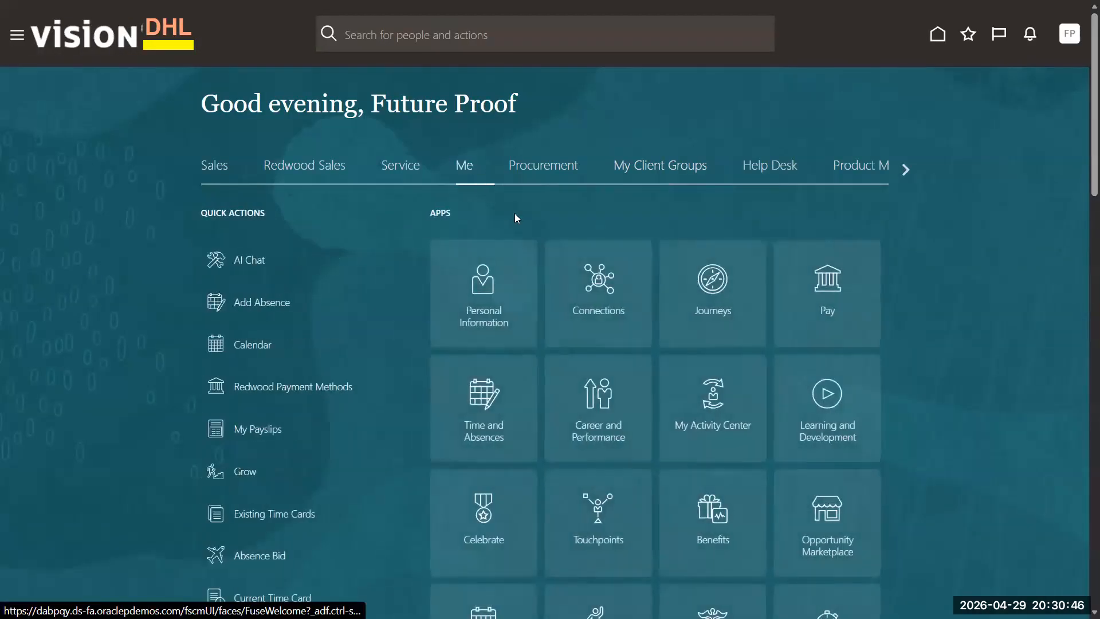
click(16, 38)
scroll(248, 445, down, 6)
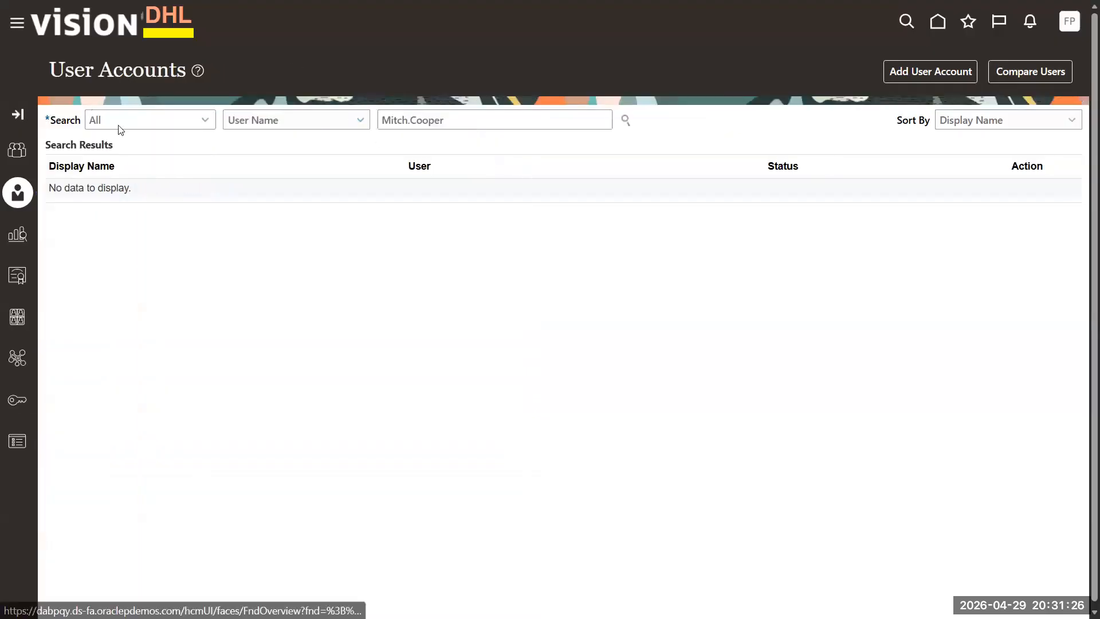
click(17, 114)
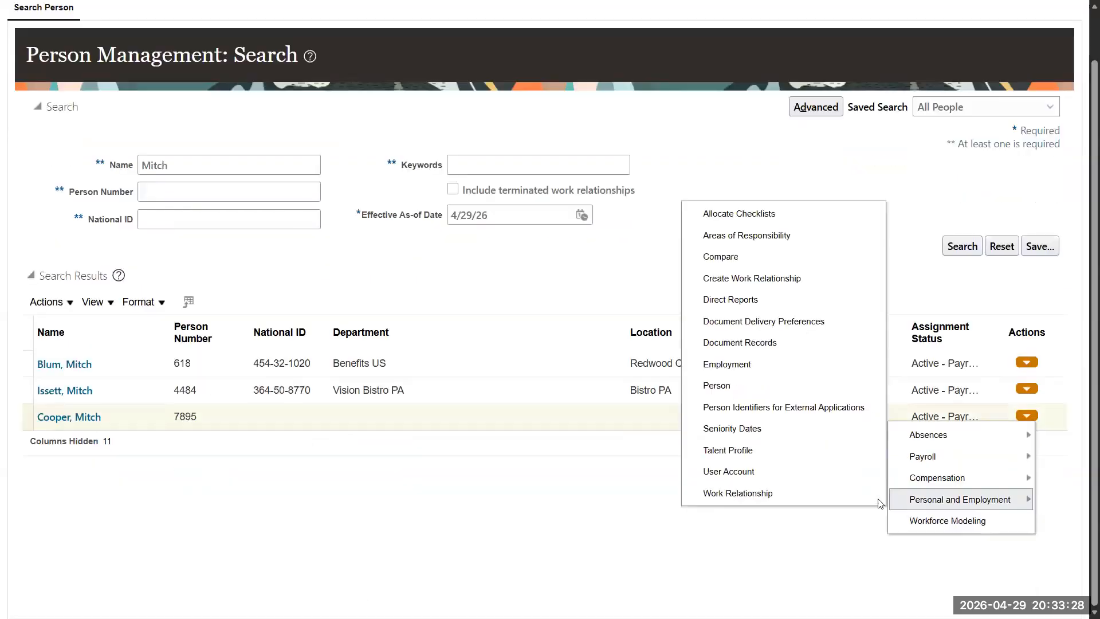
- Search User Accounts for the new hire's user name
click(758, 477)
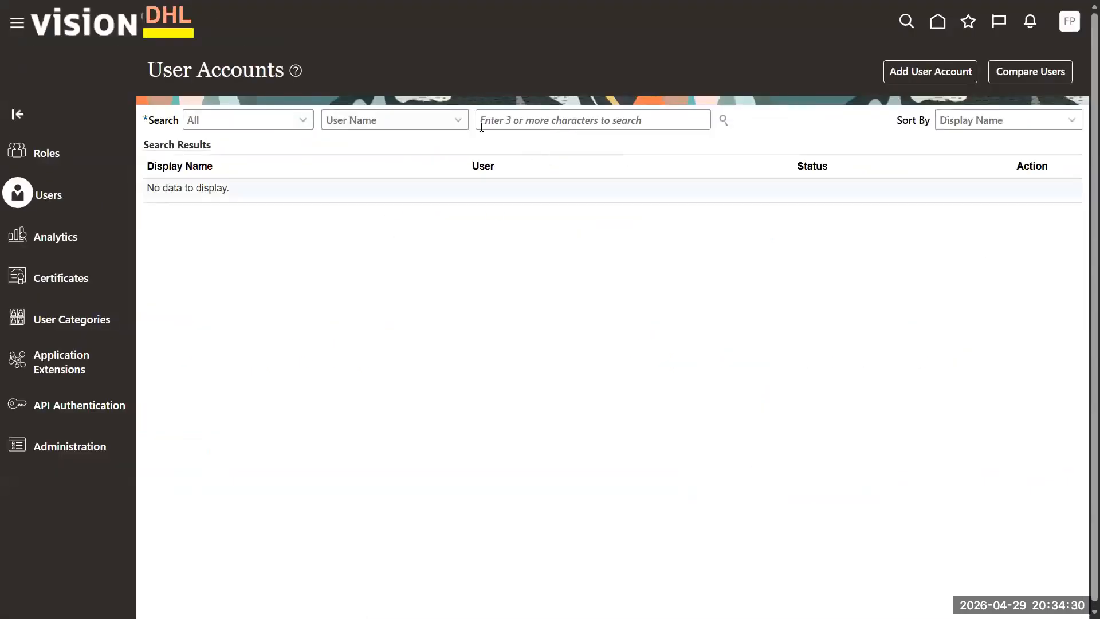
click(492, 118)
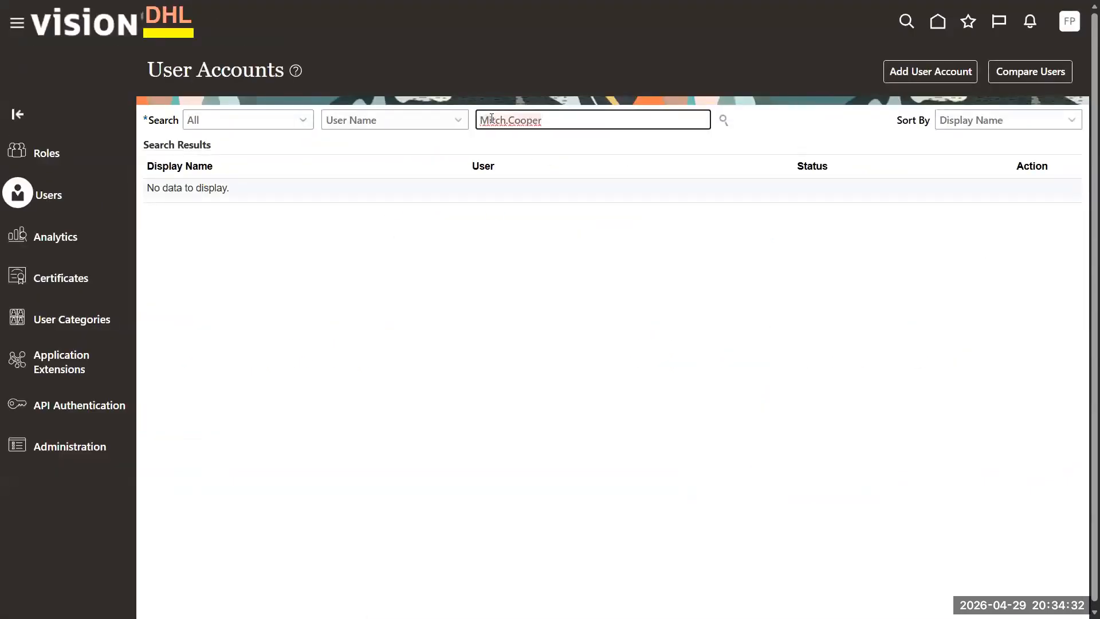
click(724, 120)
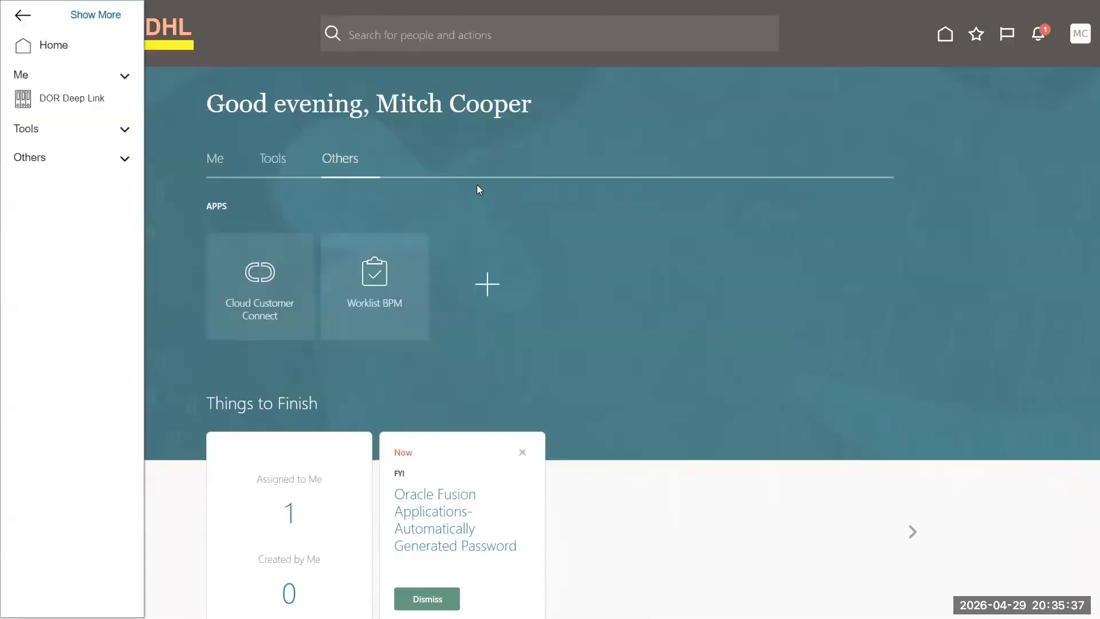
- Close the Navigator and open the settings and actions menu
click(541, 116)
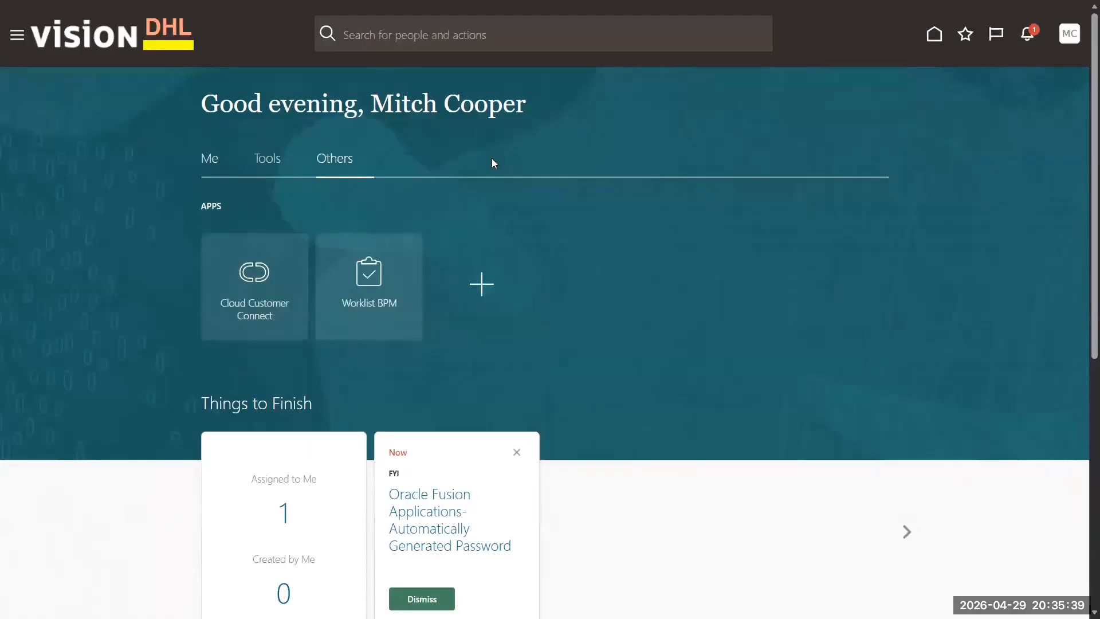
click(1070, 46)
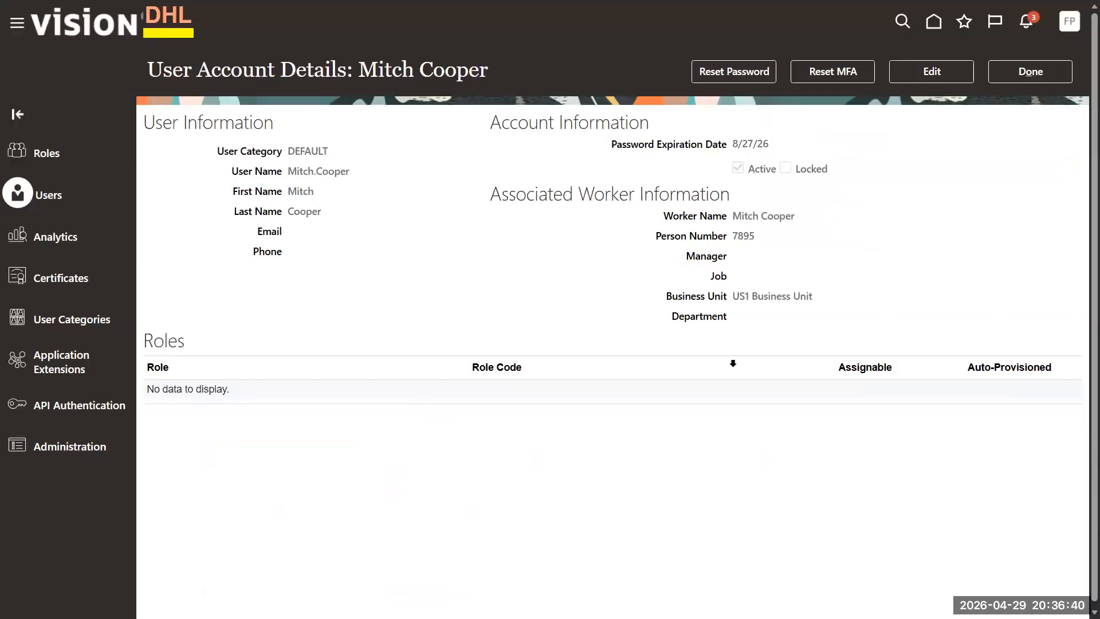
- Edit the new hire's user account and add the Employee role
click(932, 71)
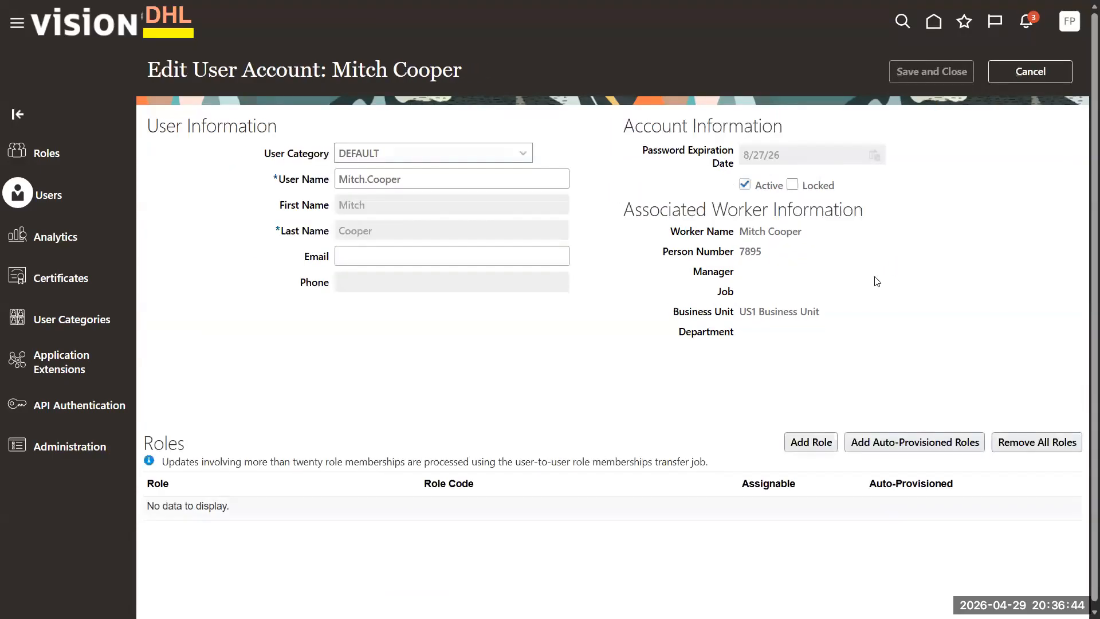
click(811, 446)
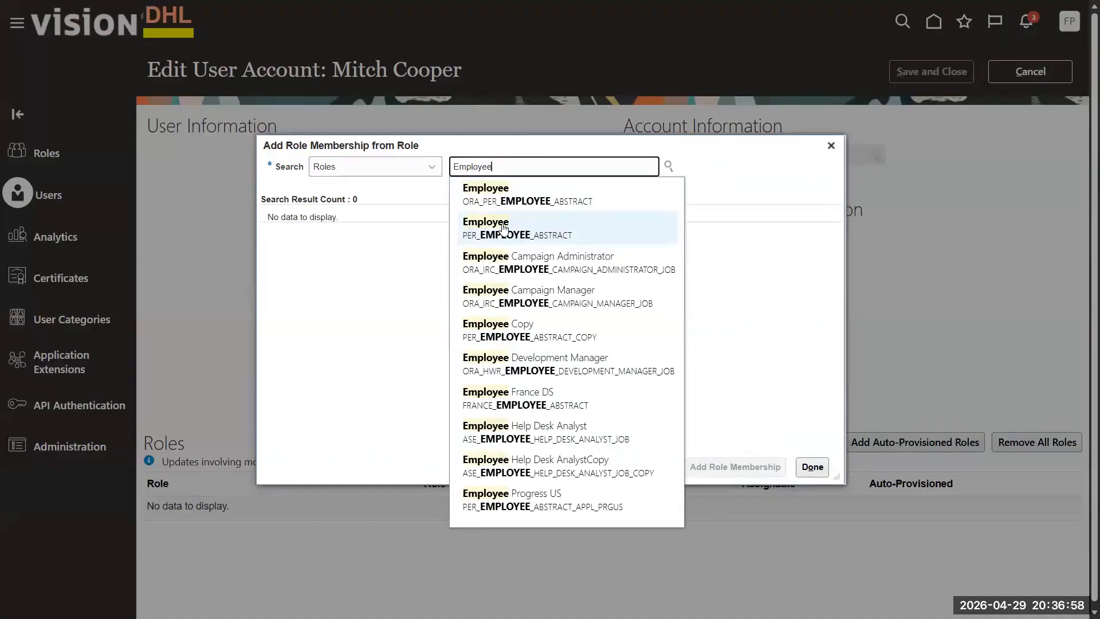
click(574, 232)
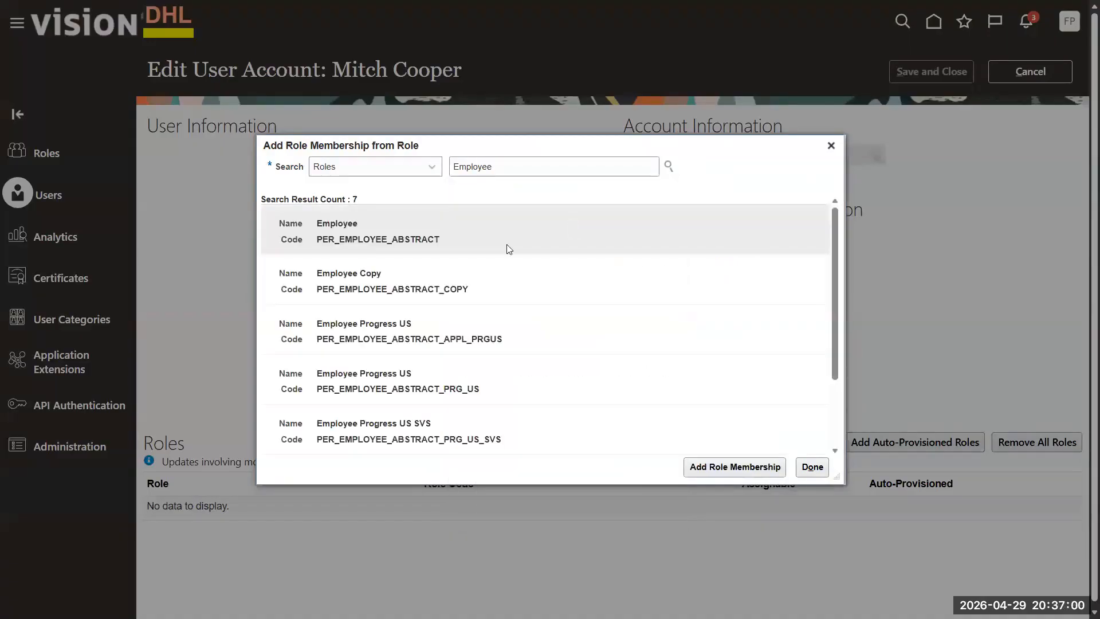
click(500, 234)
click(703, 468)
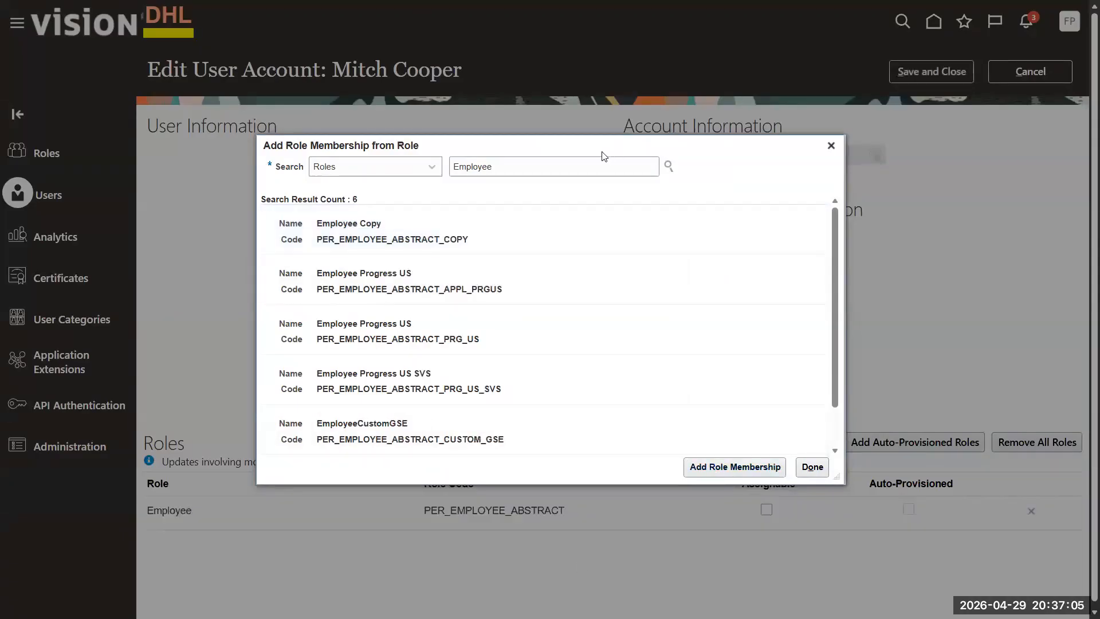
- Add the Line Manager role as well and save the user account
double_click(565, 171)
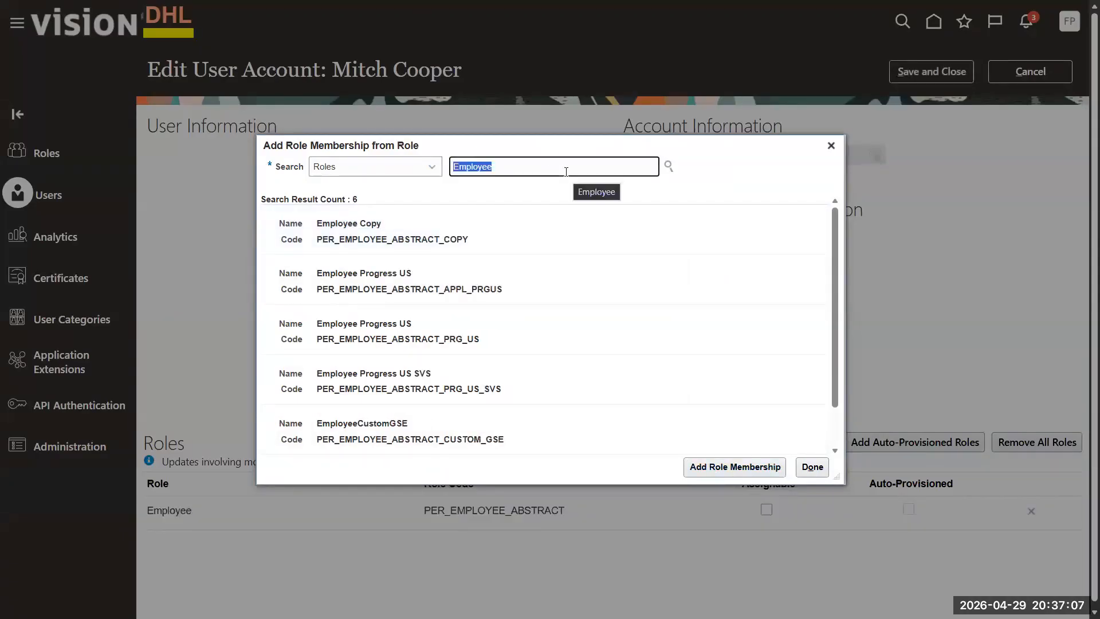
key(BackSpace)
text(Line Manager)
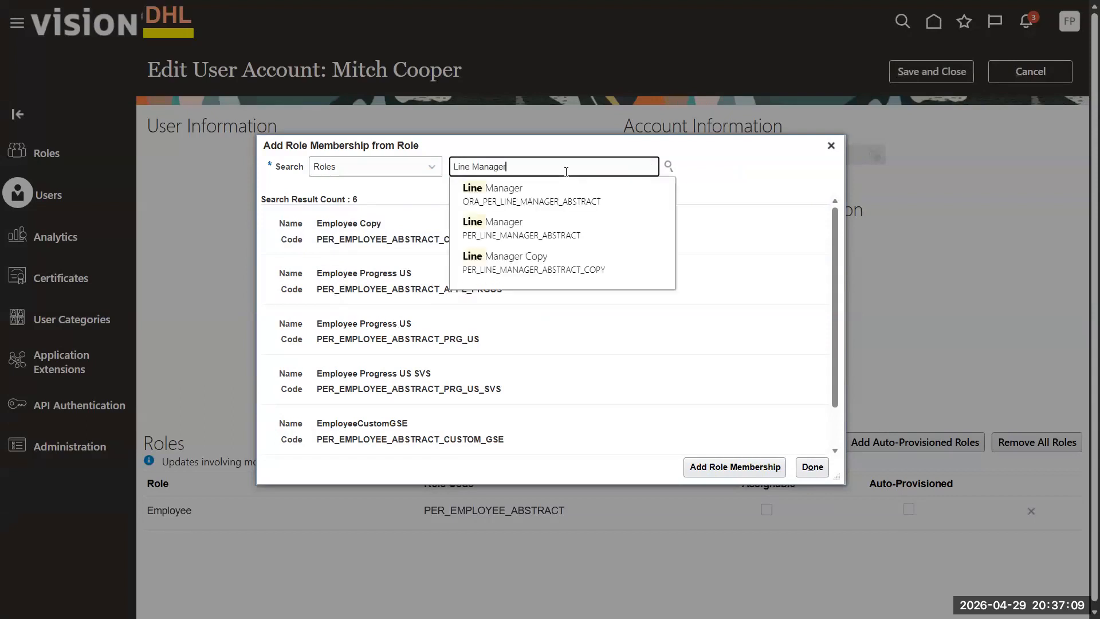
click(529, 227)
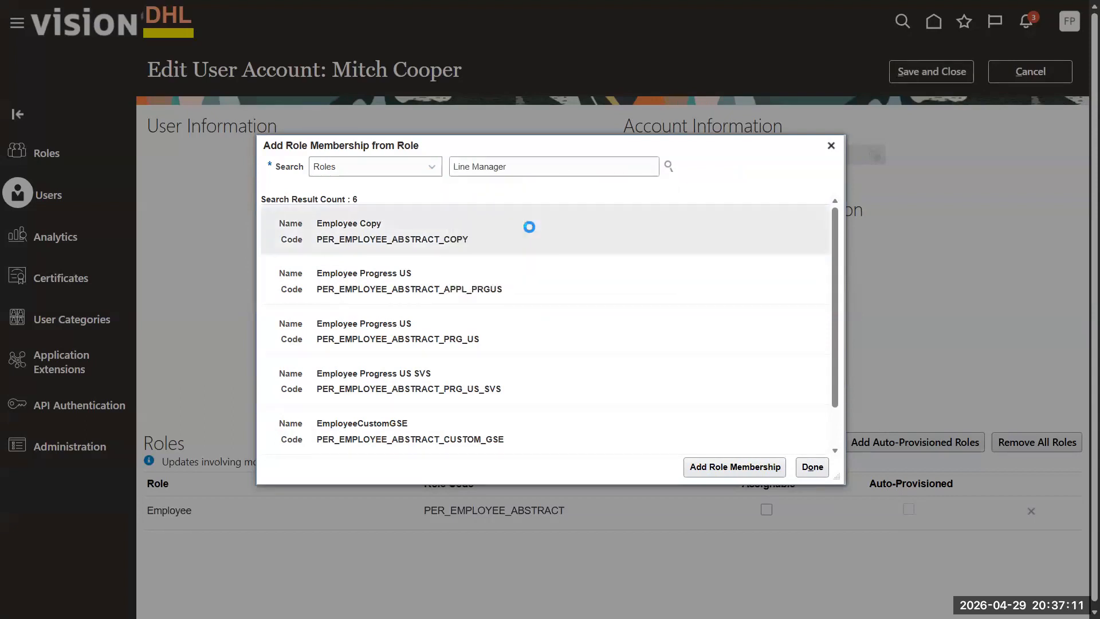
double_click(505, 238)
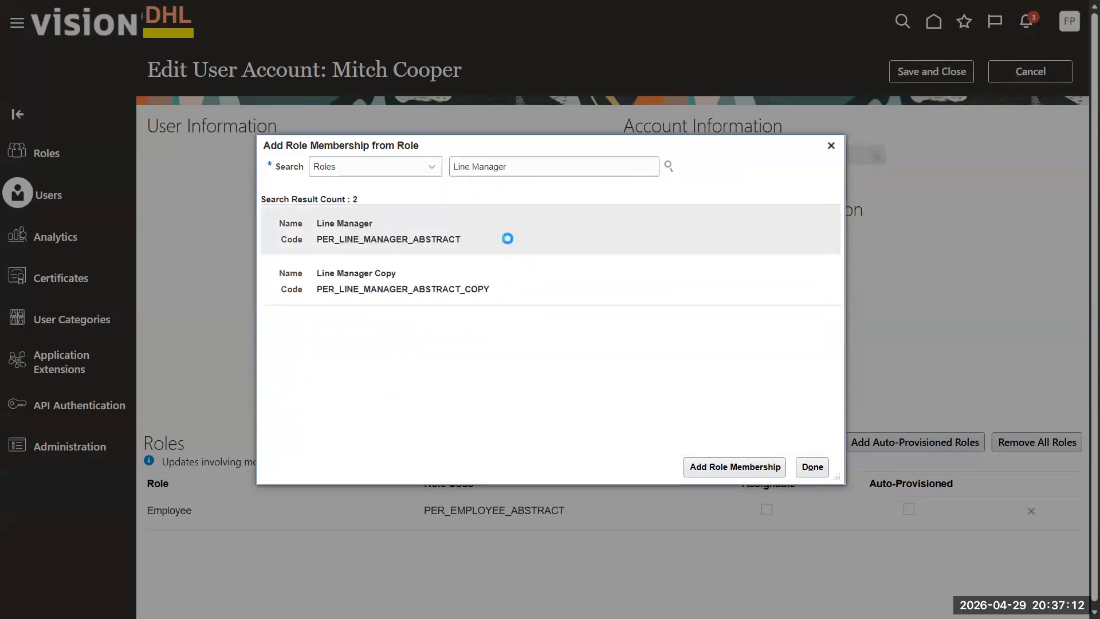
click(812, 467)
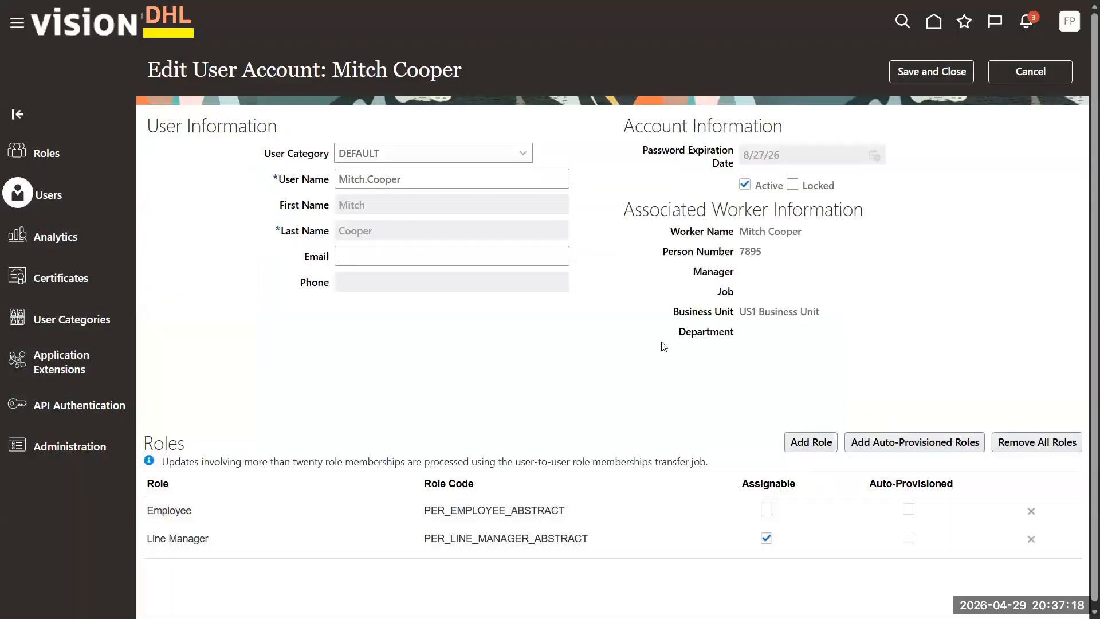
click(941, 71)
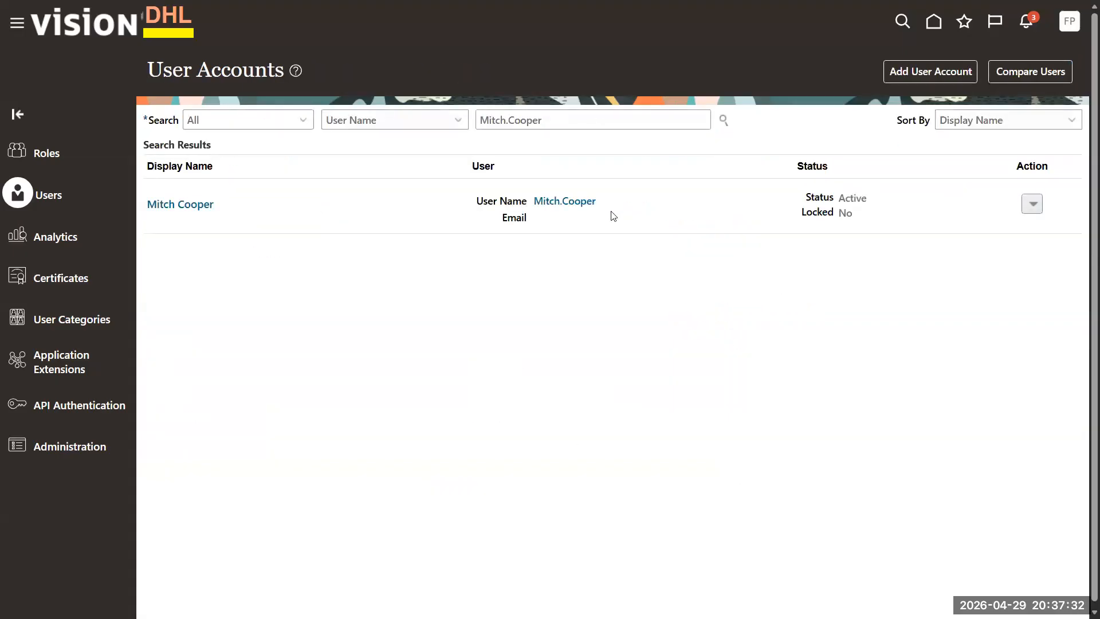
- Go to the home page, view My Client Groups and Person Management, then return Home
click(1032, 204)
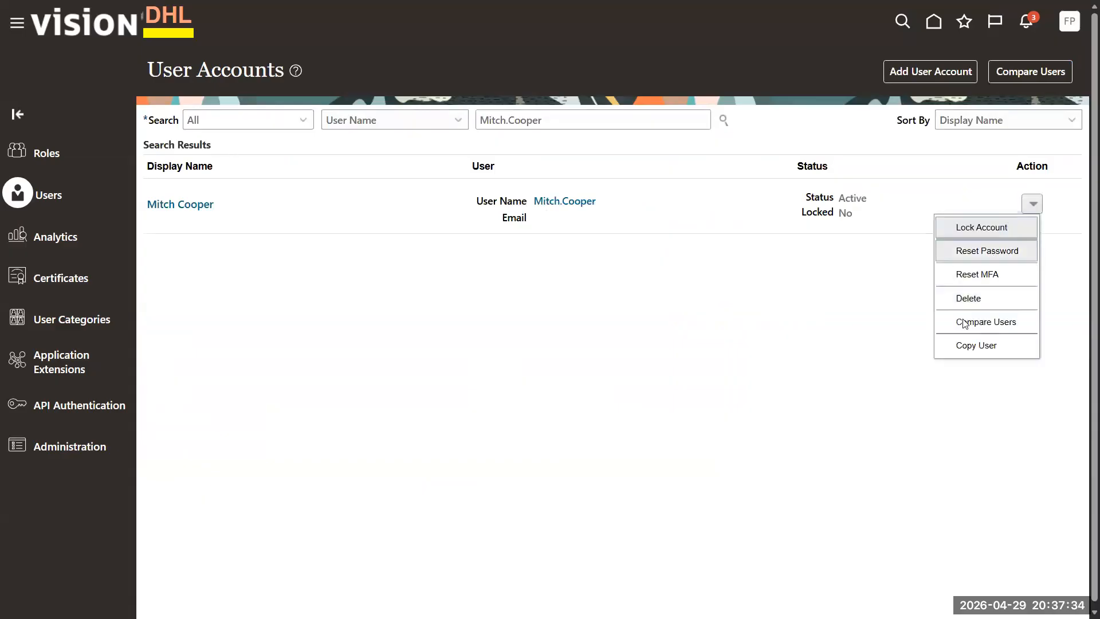
click(888, 322)
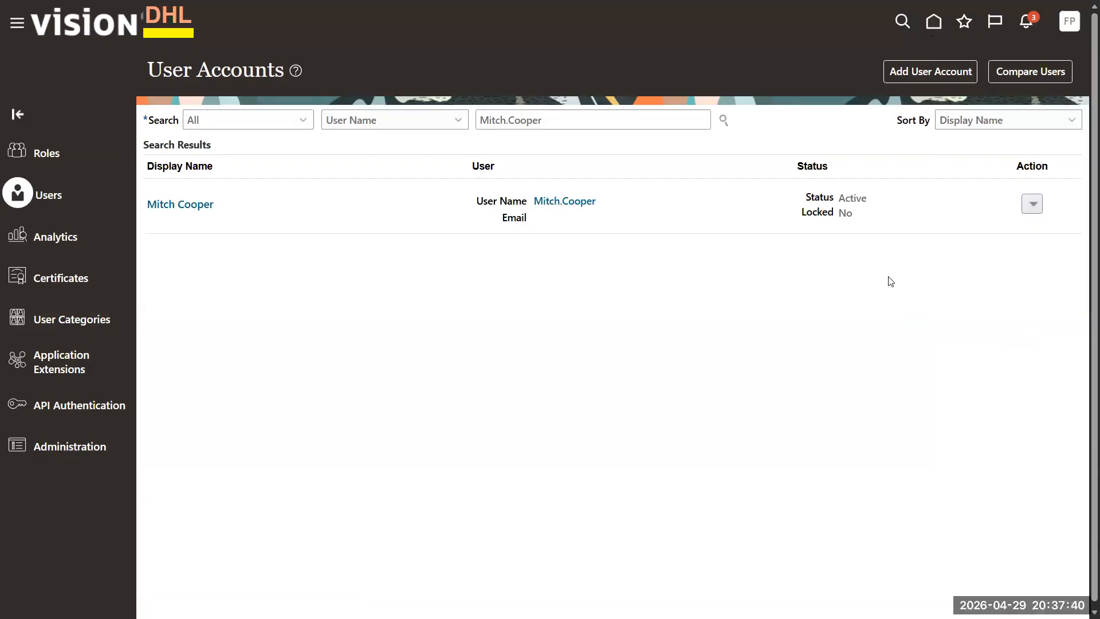
click(931, 25)
click(653, 166)
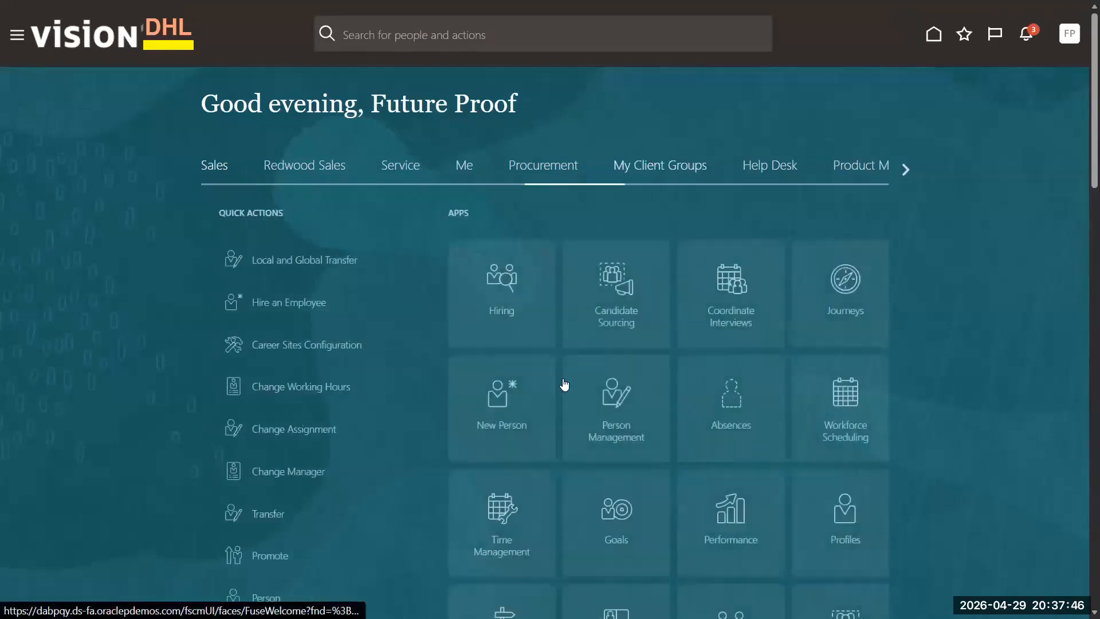
click(597, 399)
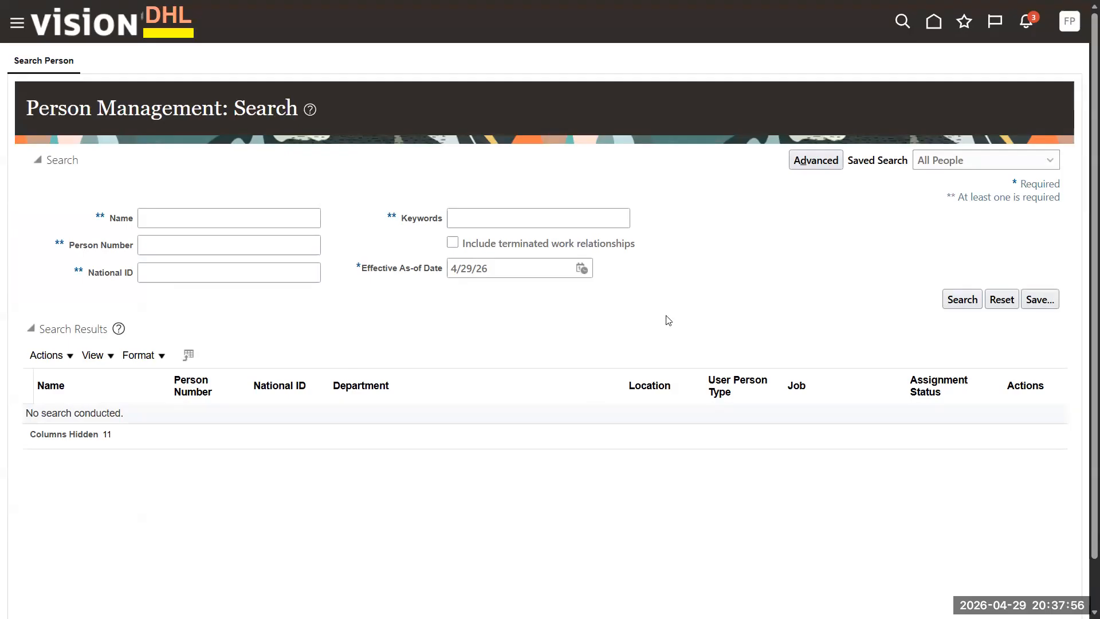
click(934, 21)
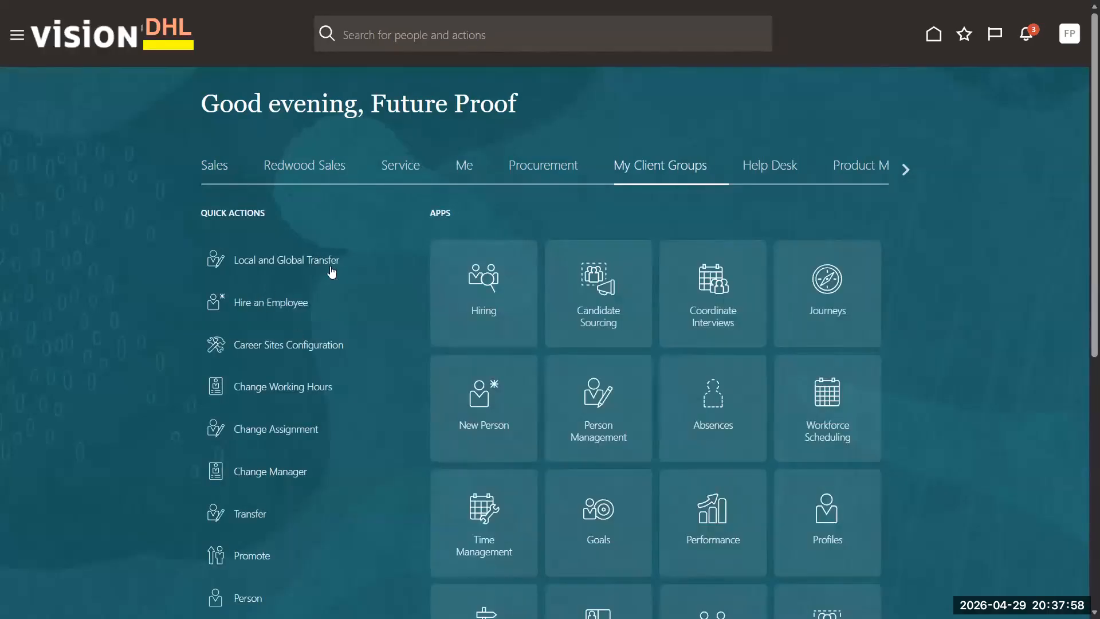
- Show all Quick Actions, find 'user' on the page, and launch Manage User Account
scroll(259, 415, down, 10)
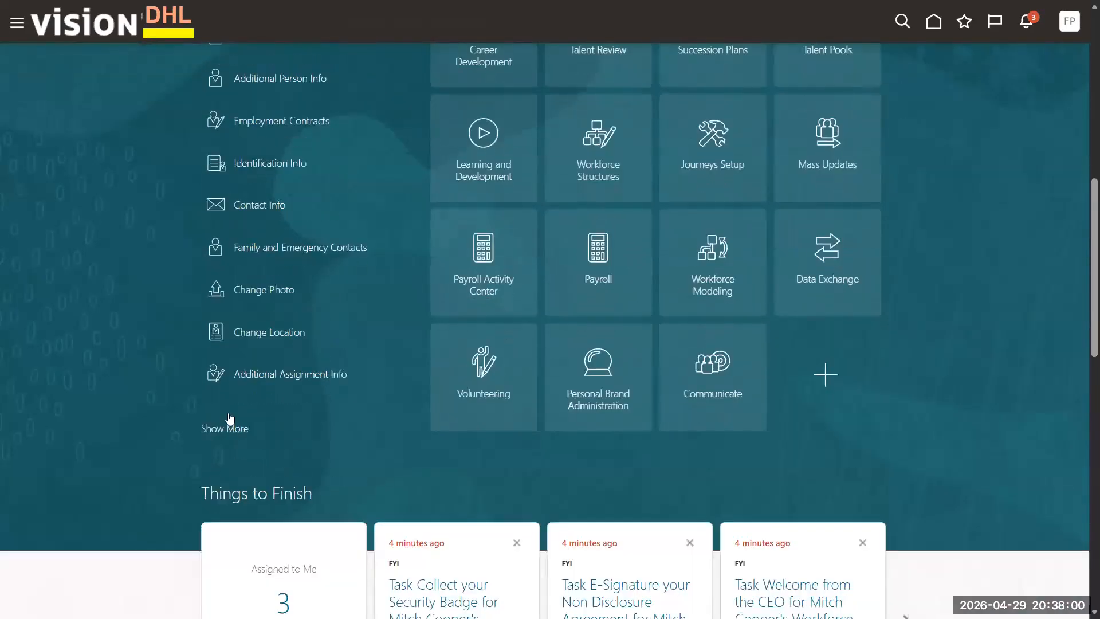
click(229, 417)
scroll(516, 334, down, 7)
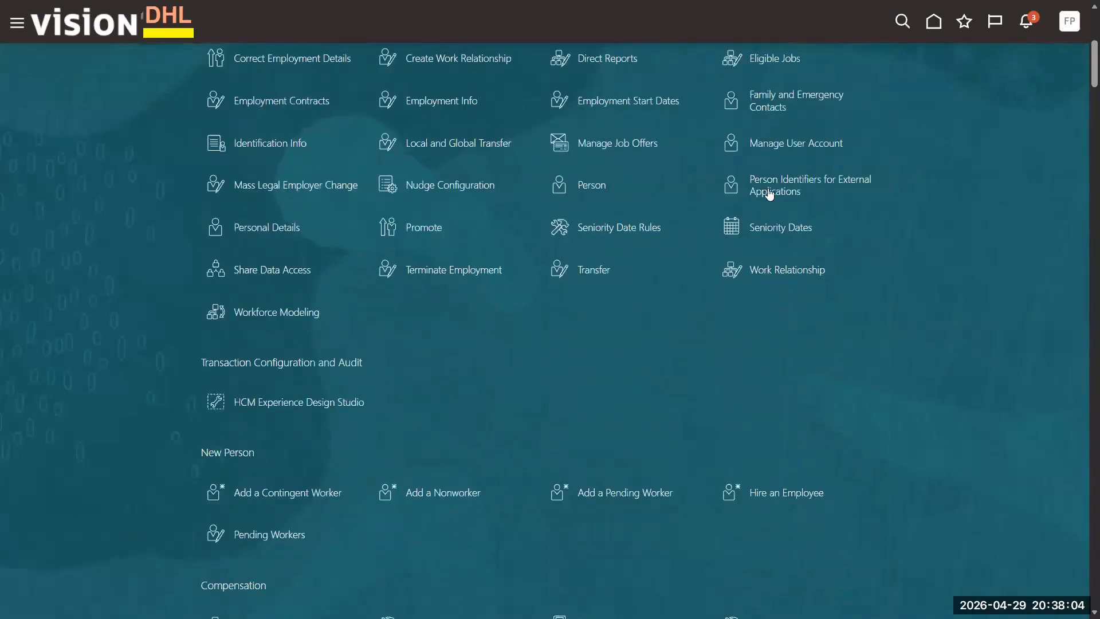
scroll(637, 240, up, 3)
key(ctrl+f)
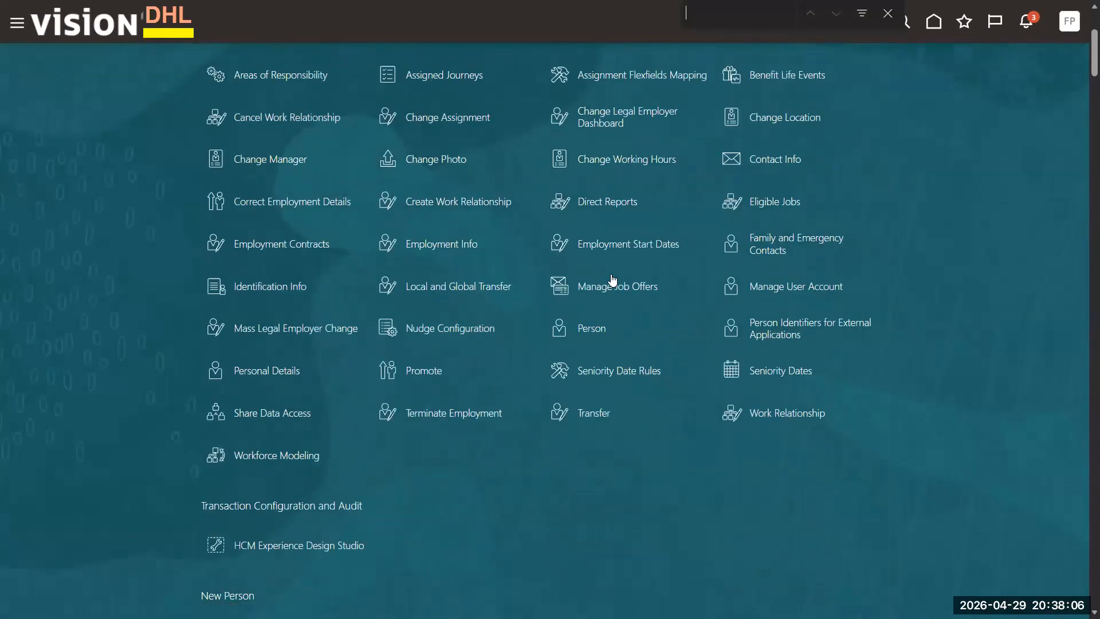
text(Manager user)
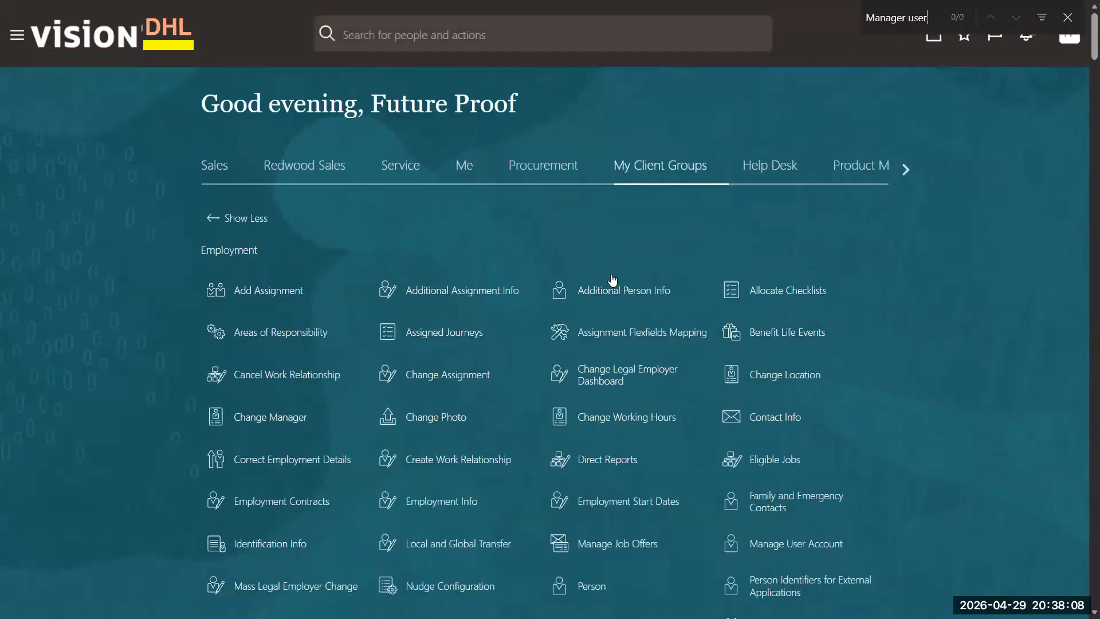
key(BackSpace)
key(BackSpace)
key(BackSpace)
key(BackSpace)
key(BackSpace)
key(BackSpace)
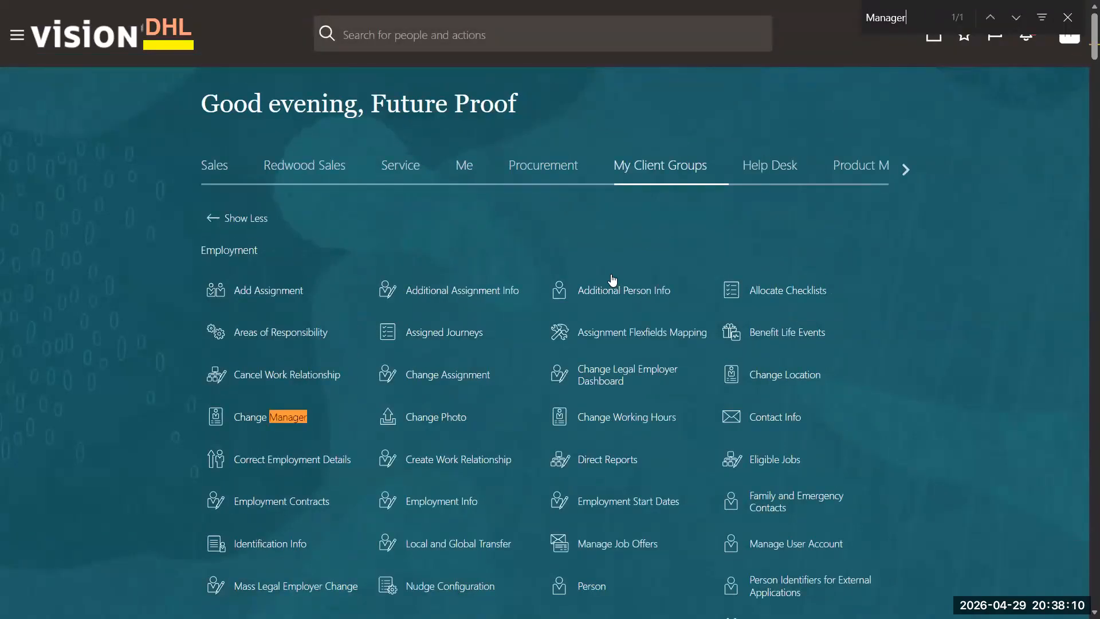
text(user)
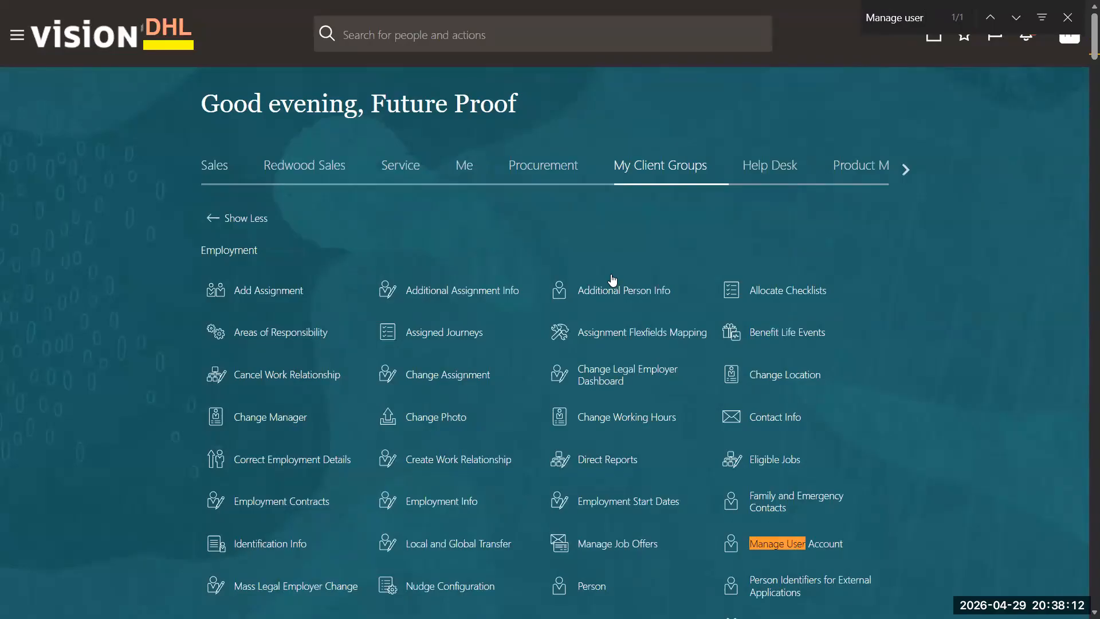
scroll(613, 499, down, 5)
click(824, 213)
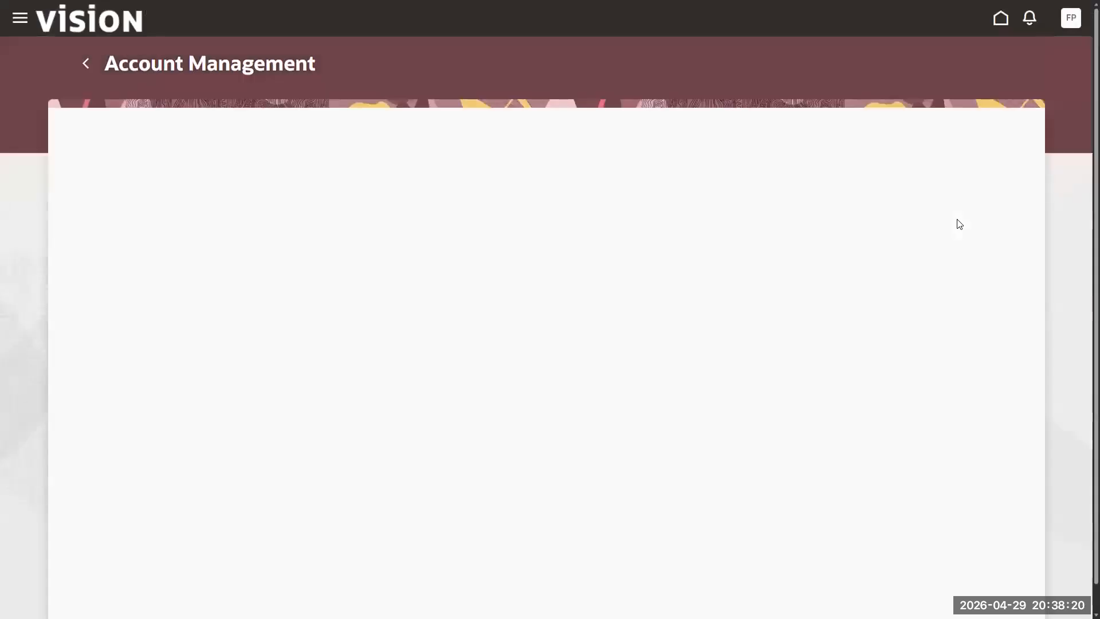
- Search Account Management by the new hire's first name, then surname, and leave the empty results
click(238, 101)
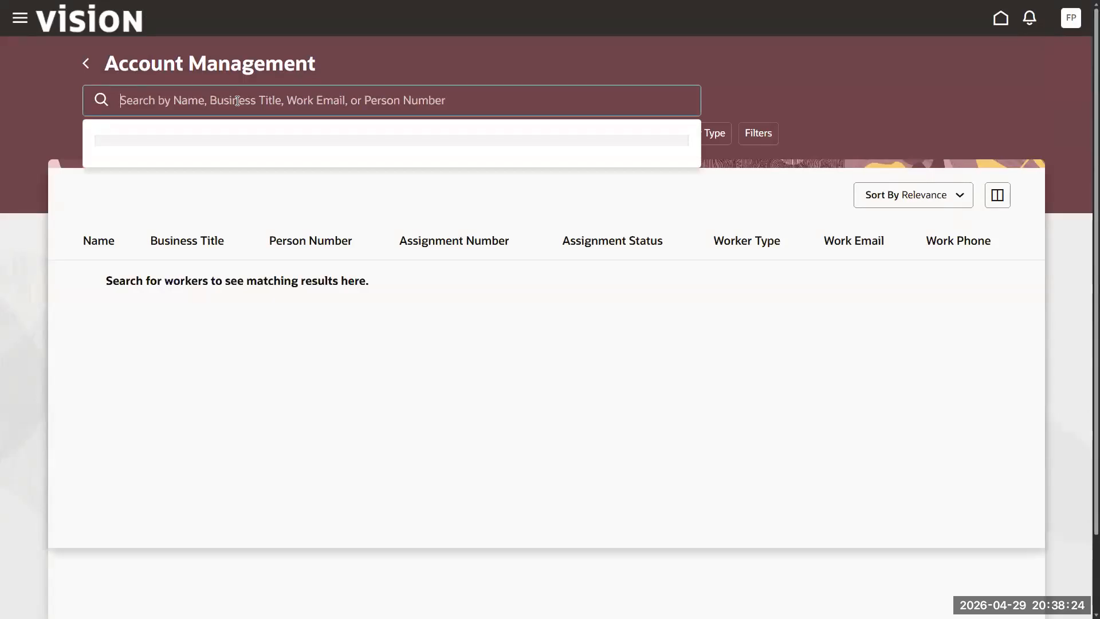
key(Return)
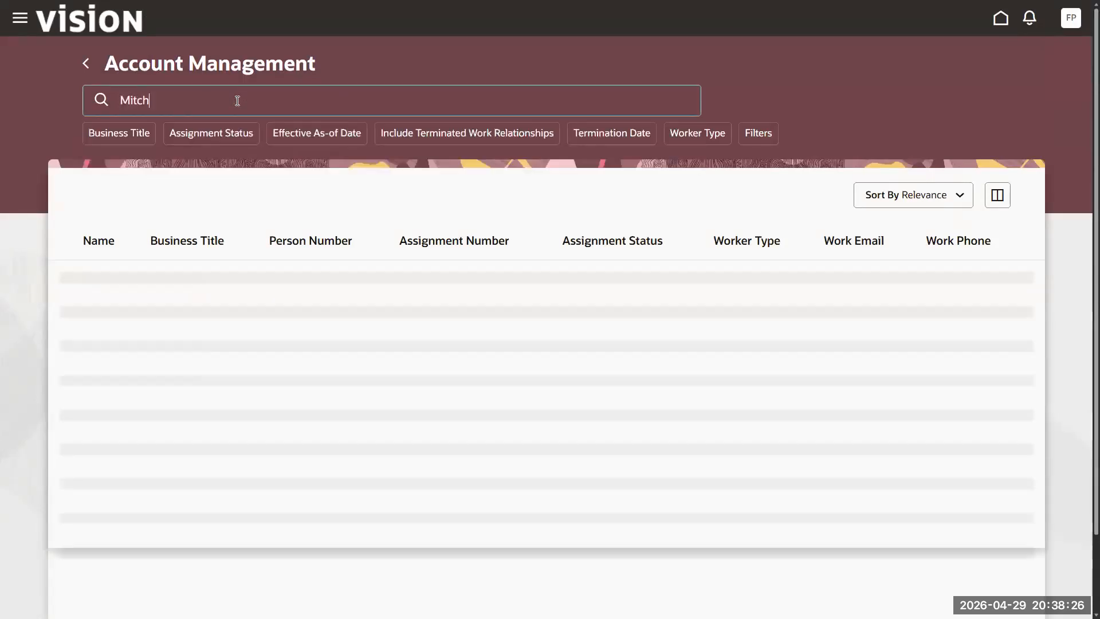
click(238, 101)
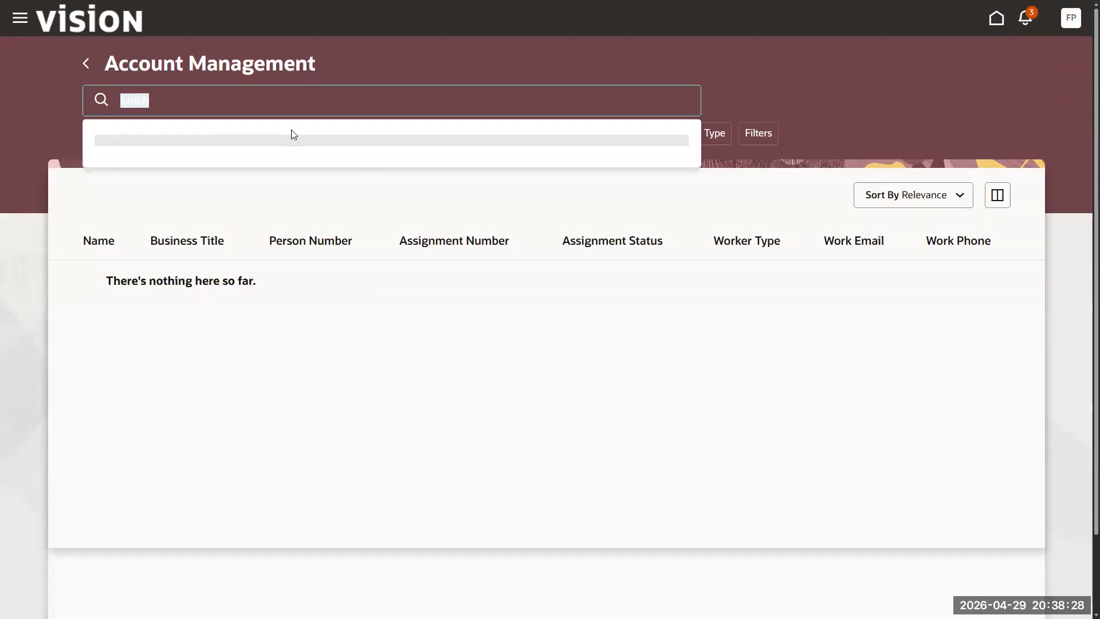
key(BackSpace)
text(cooper)
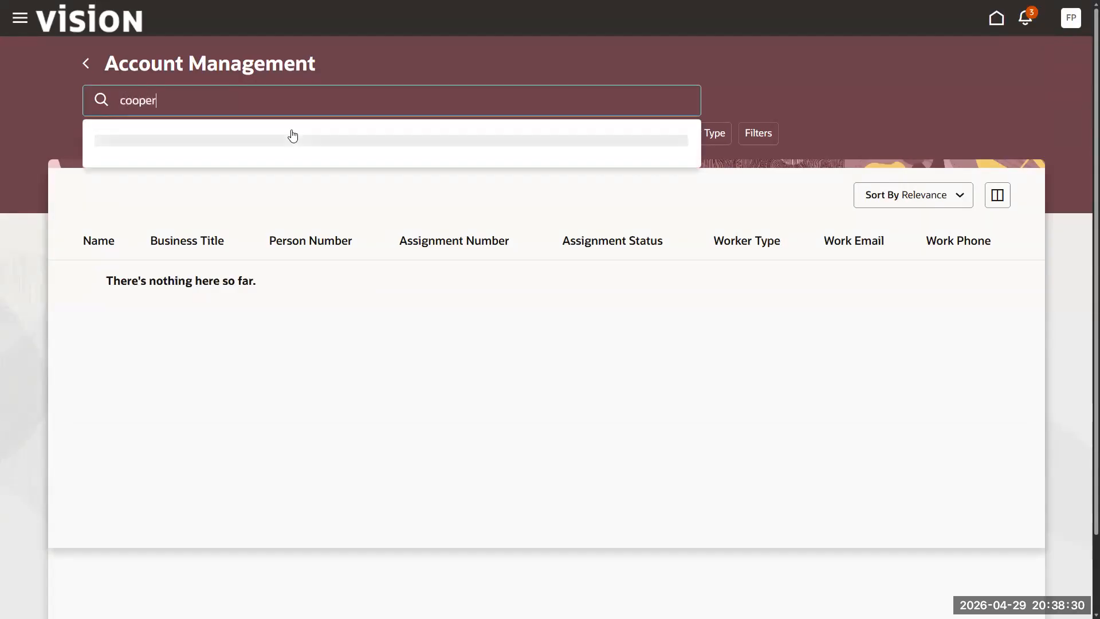
key(Return)
click(229, 100)
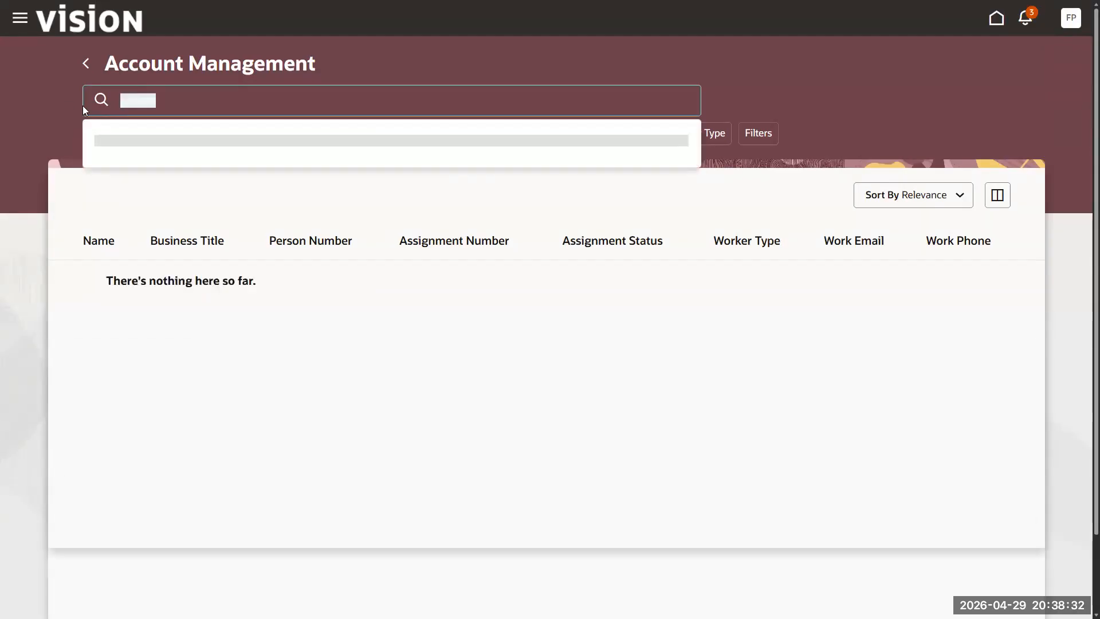
key(BackSpace)
text(Cooper)
key(Return)
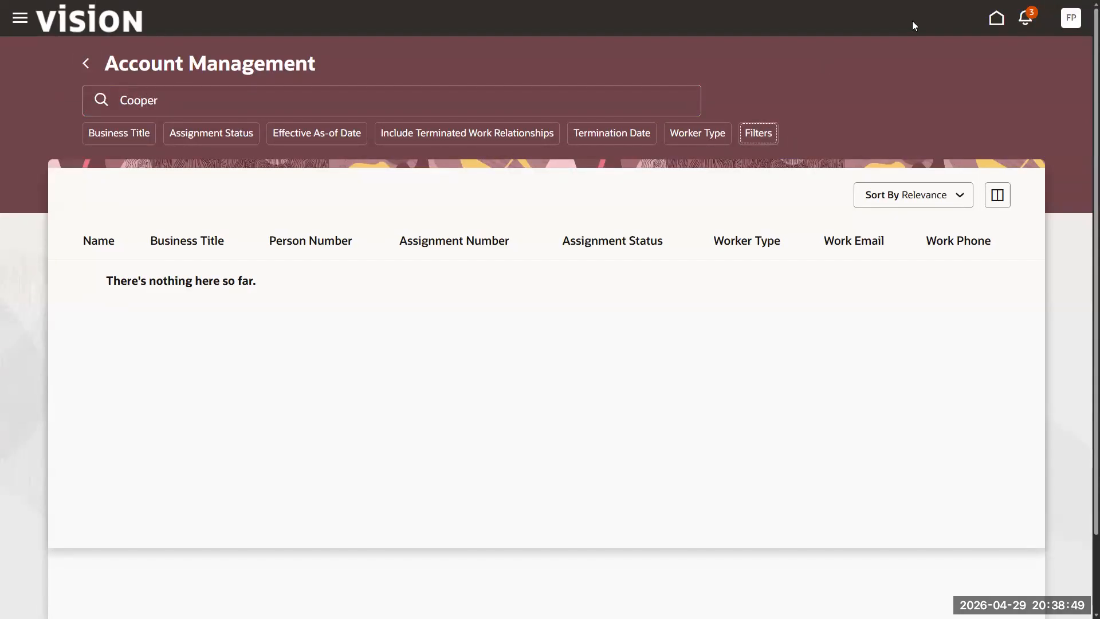
click(996, 22)
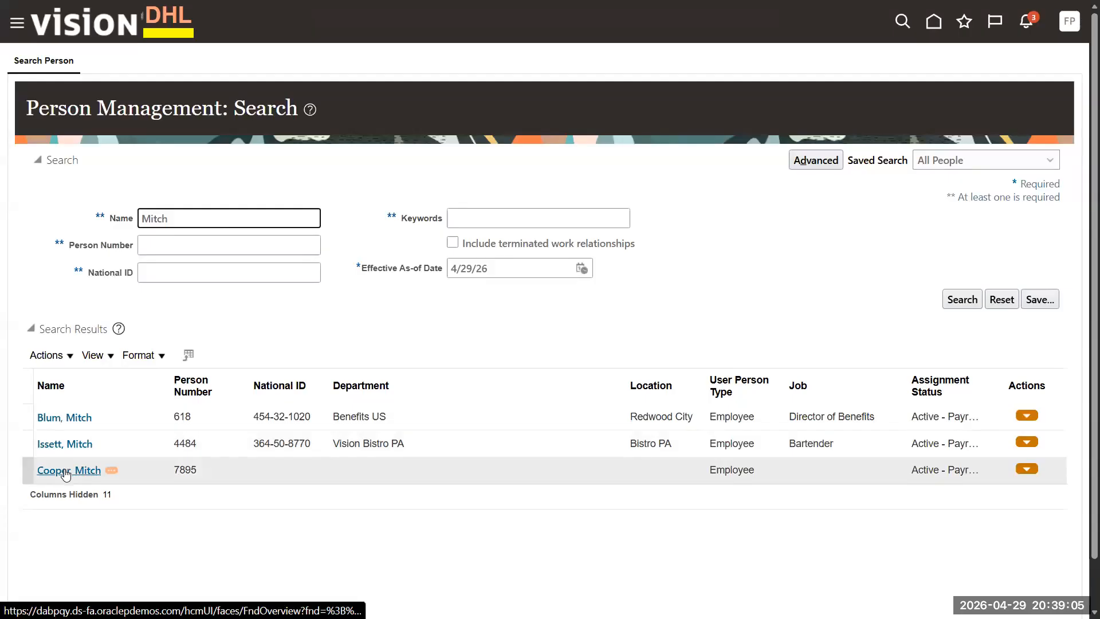
- Open the new hire's user account page from their row in the search results
click(1029, 471)
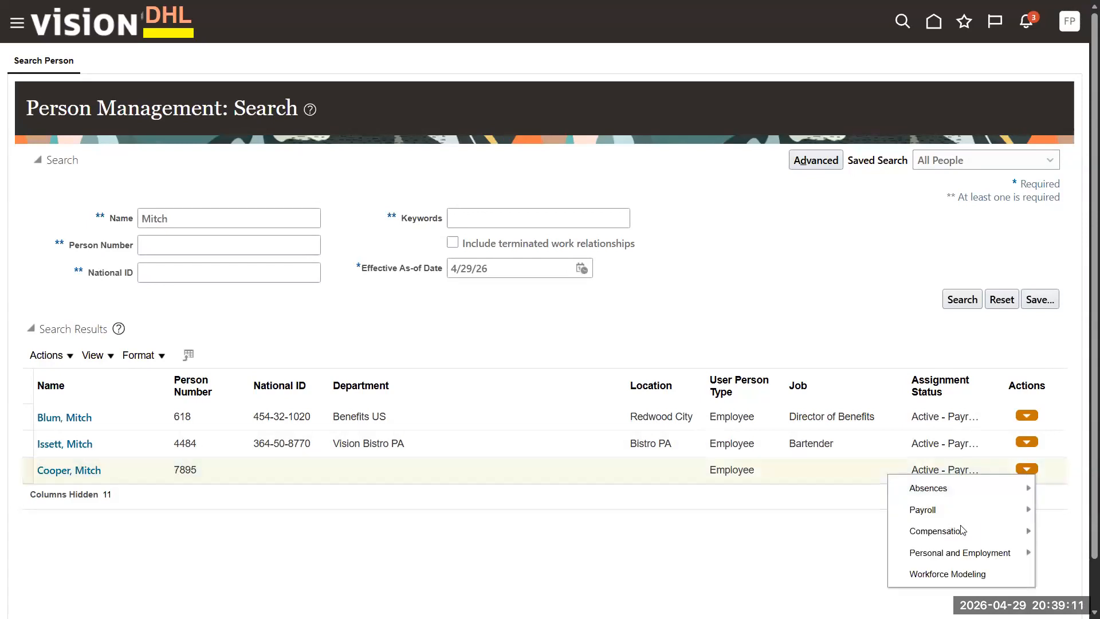
scroll(963, 531, down, 1)
mouse_move(967, 504)
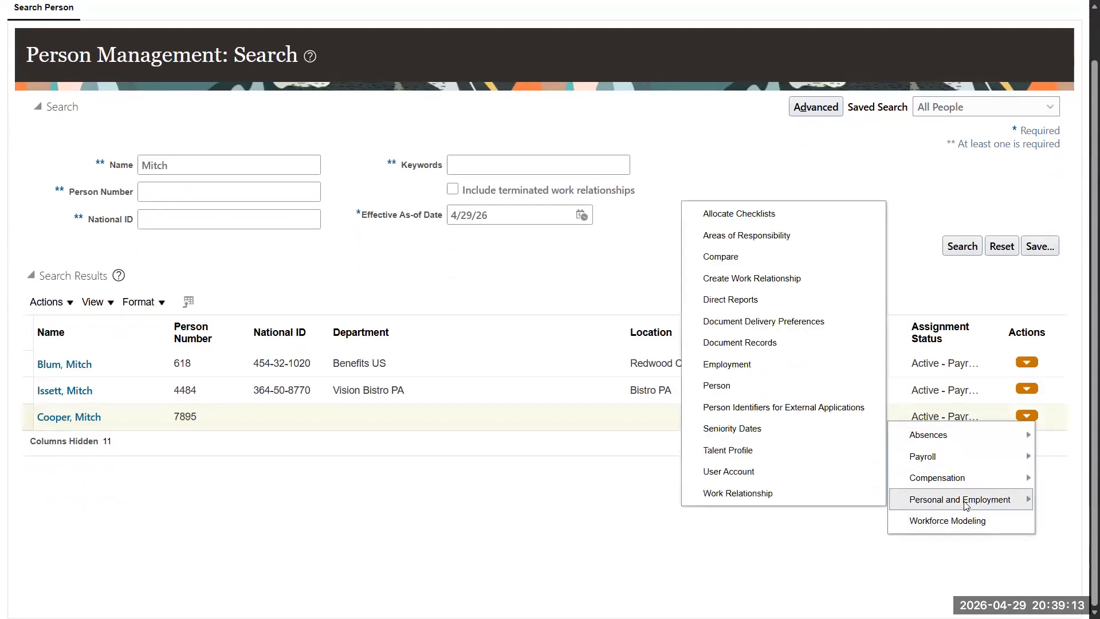
click(743, 472)
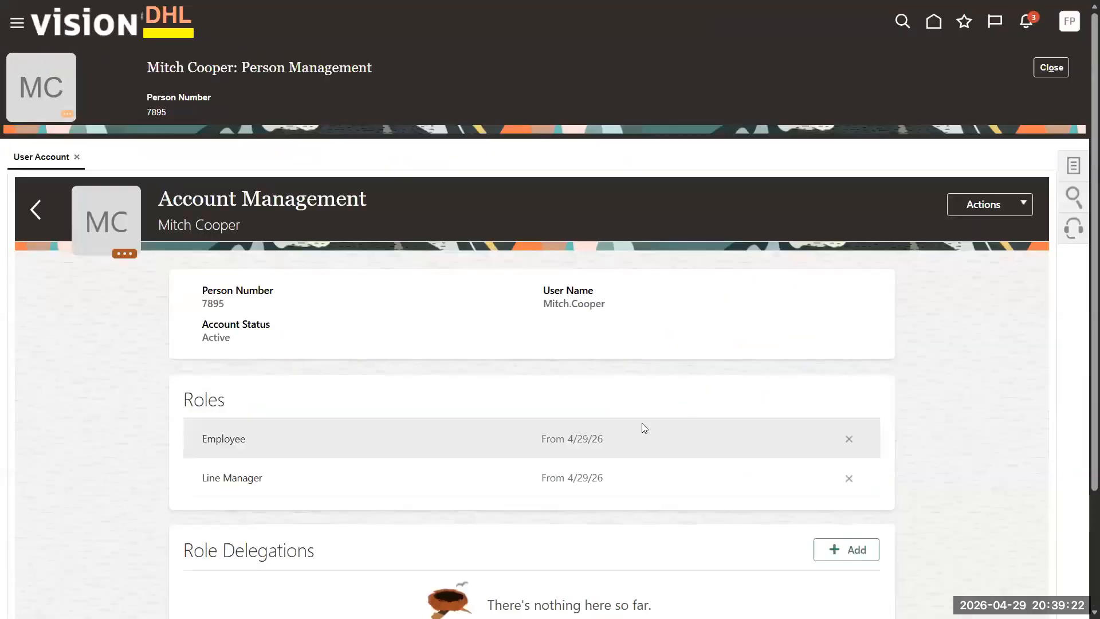
scroll(644, 428, down, 3)
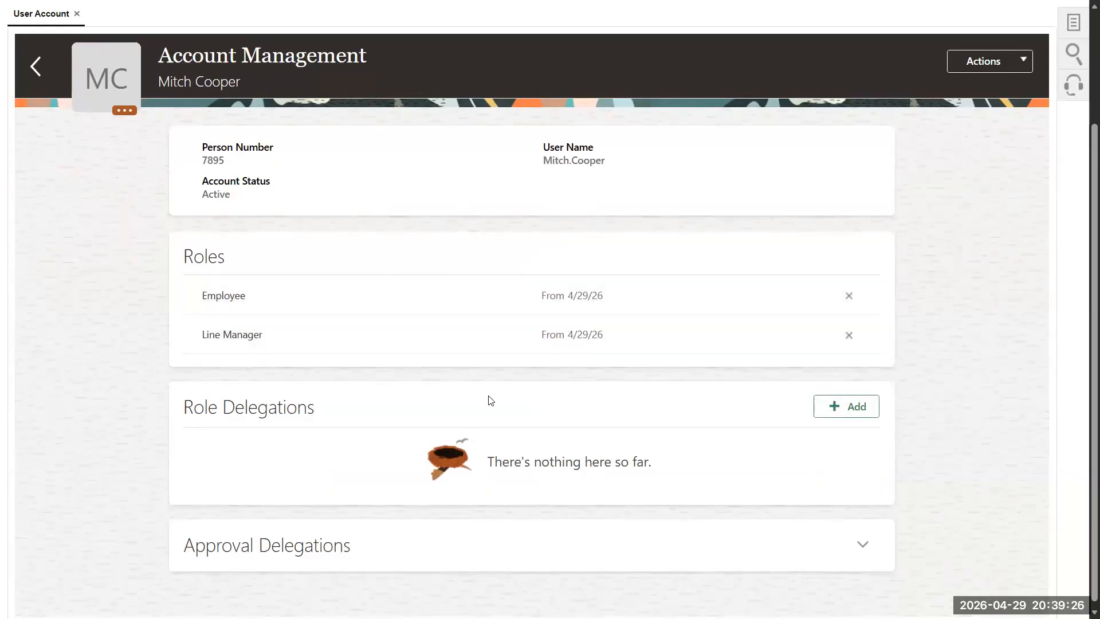
scroll(640, 348, up, 1)
scroll(640, 348, up, 2)
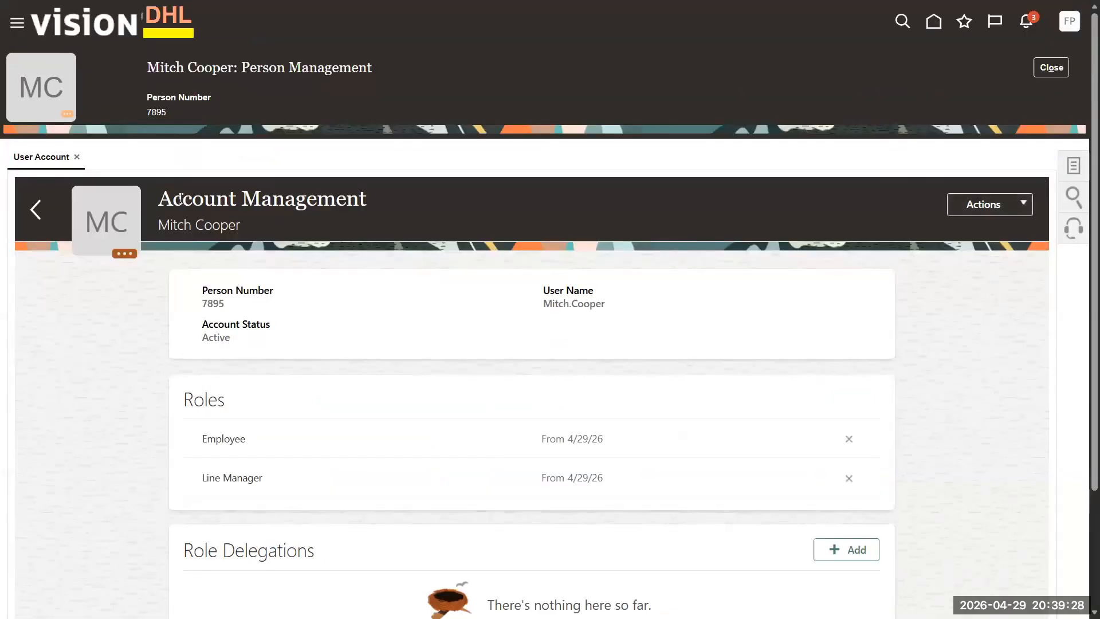
- Synchronize the account with the identity store and close back to Person Management: Search
click(1028, 203)
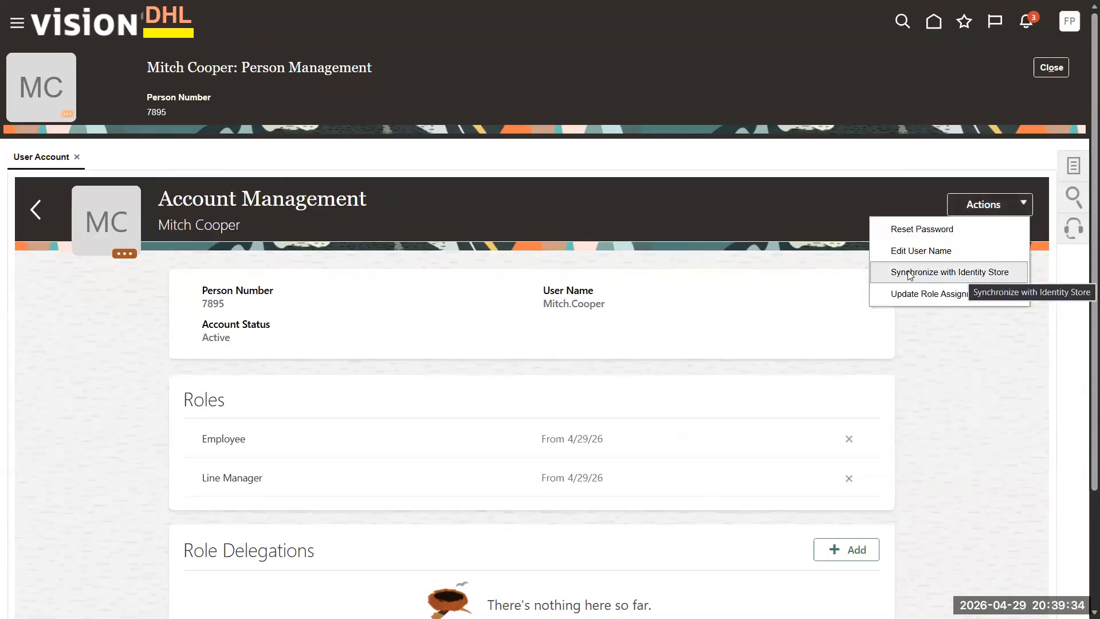
click(956, 276)
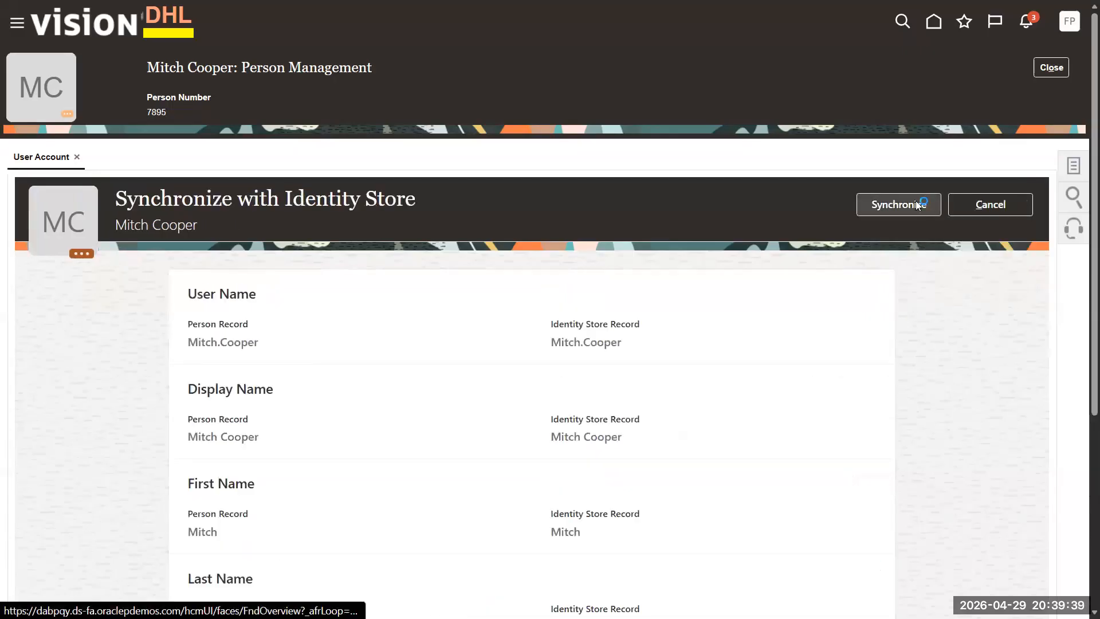
click(915, 204)
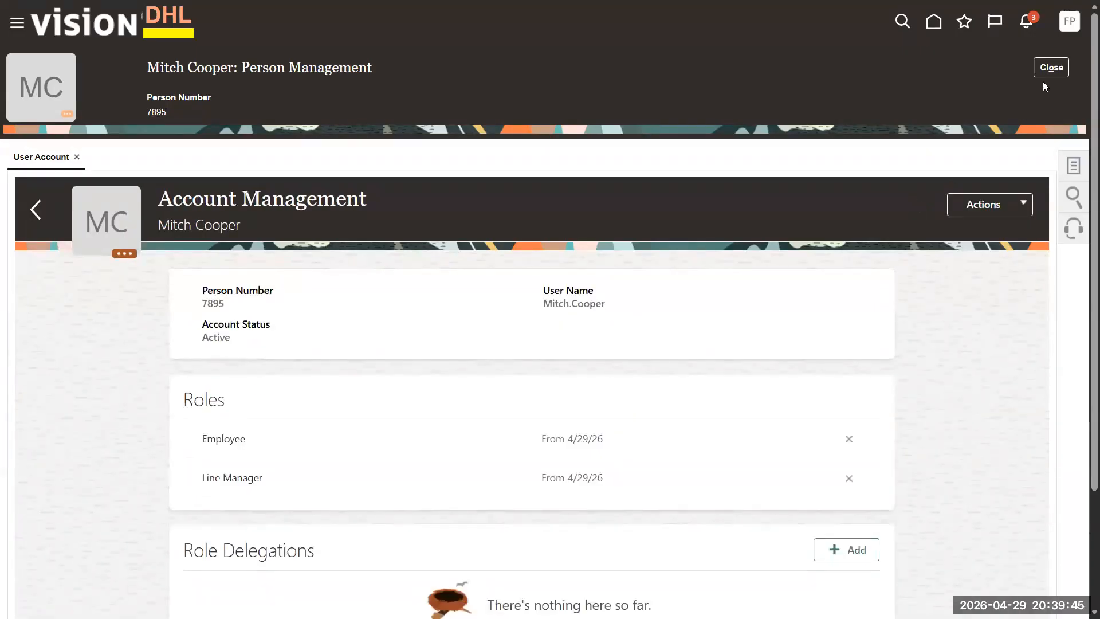
click(1036, 68)
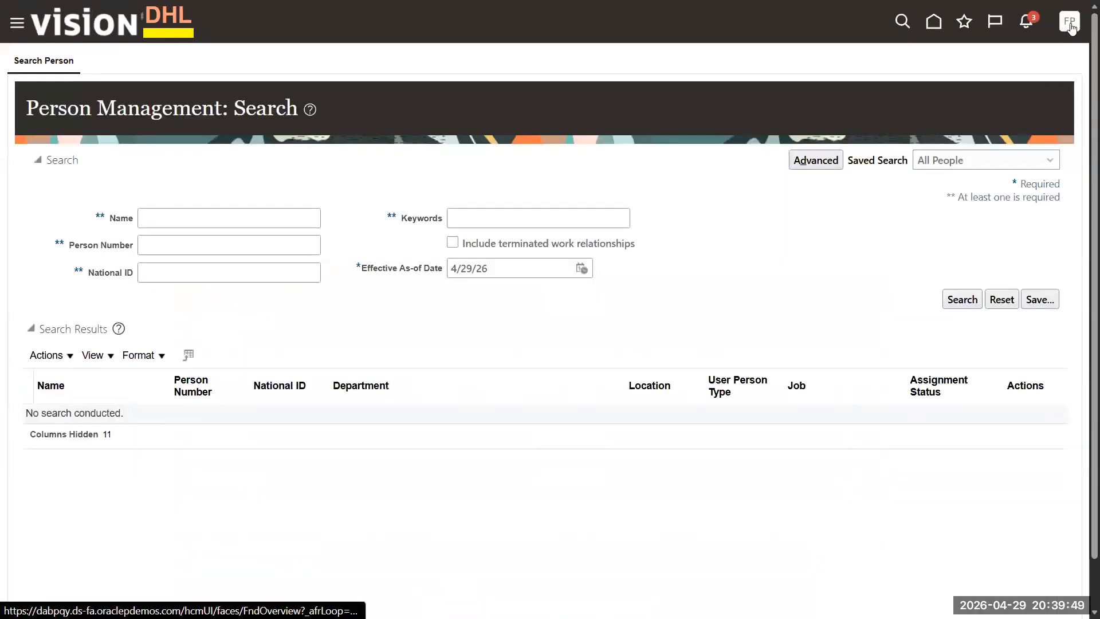
- Check the avatar Settings and Actions menu, close the Edge window, and start a new one
click(1070, 26)
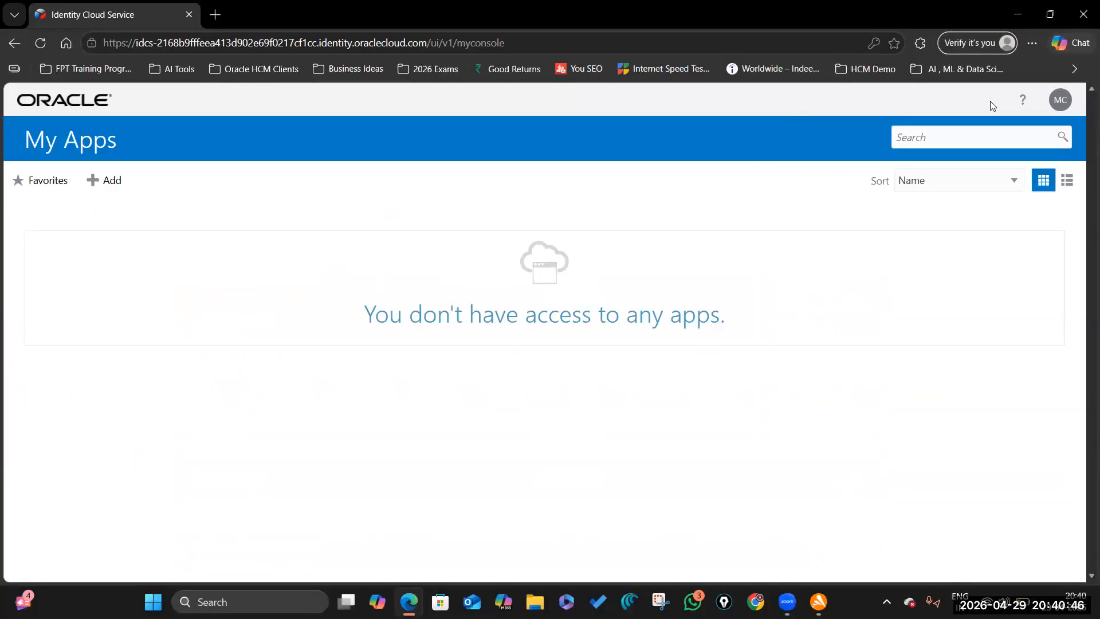
click(1084, 15)
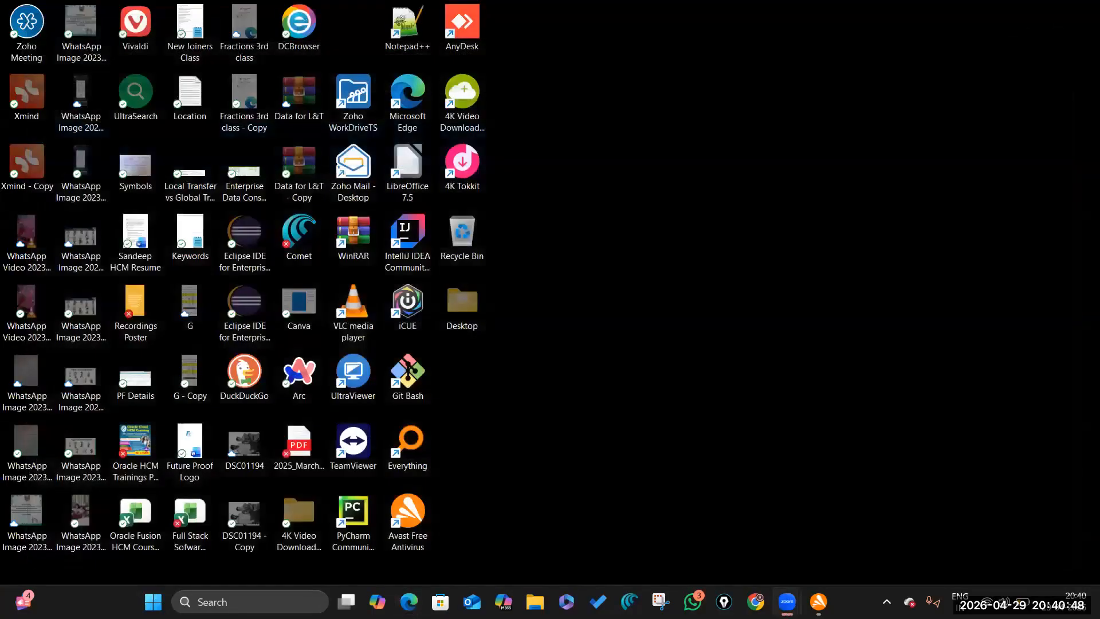
click(410, 602)
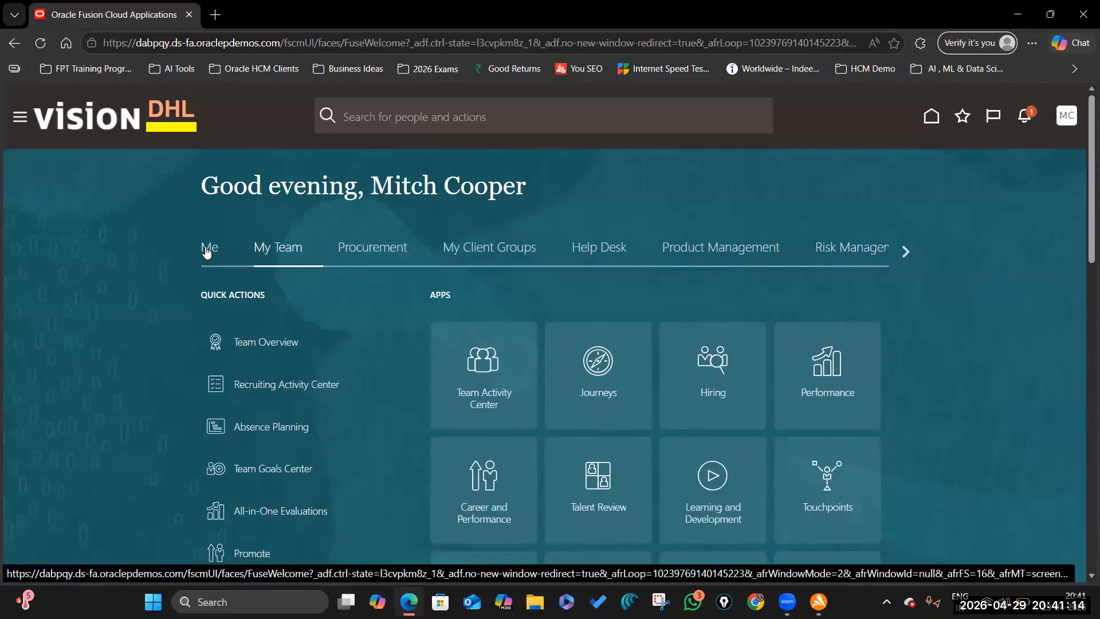
- Browse the Me, My Team and My Client Groups tabs, then open Personal Information under Me
click(206, 251)
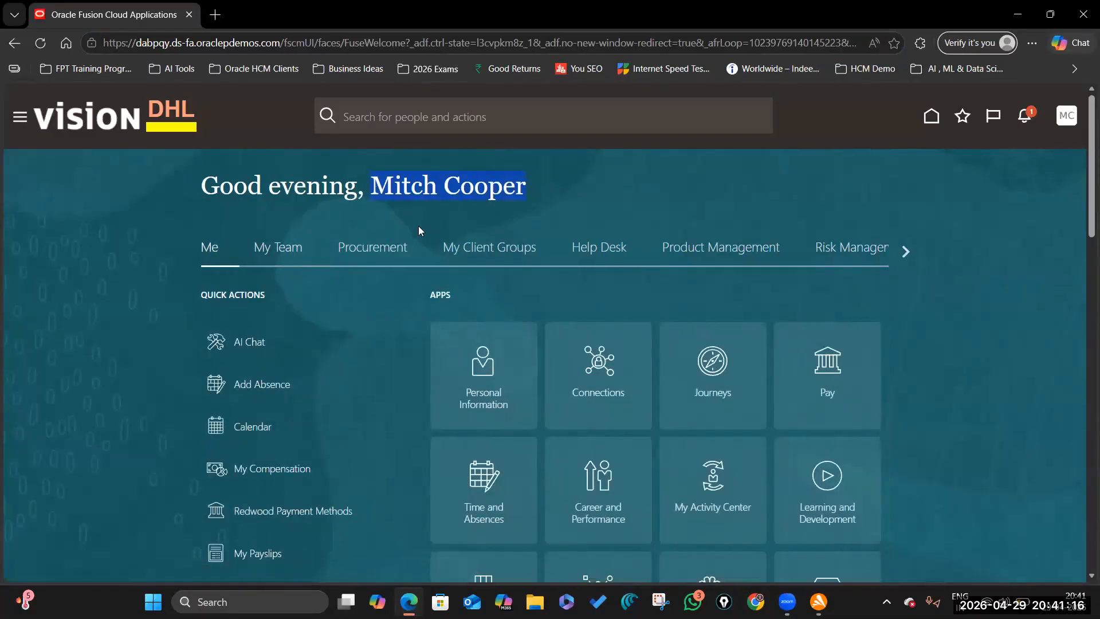
click(274, 251)
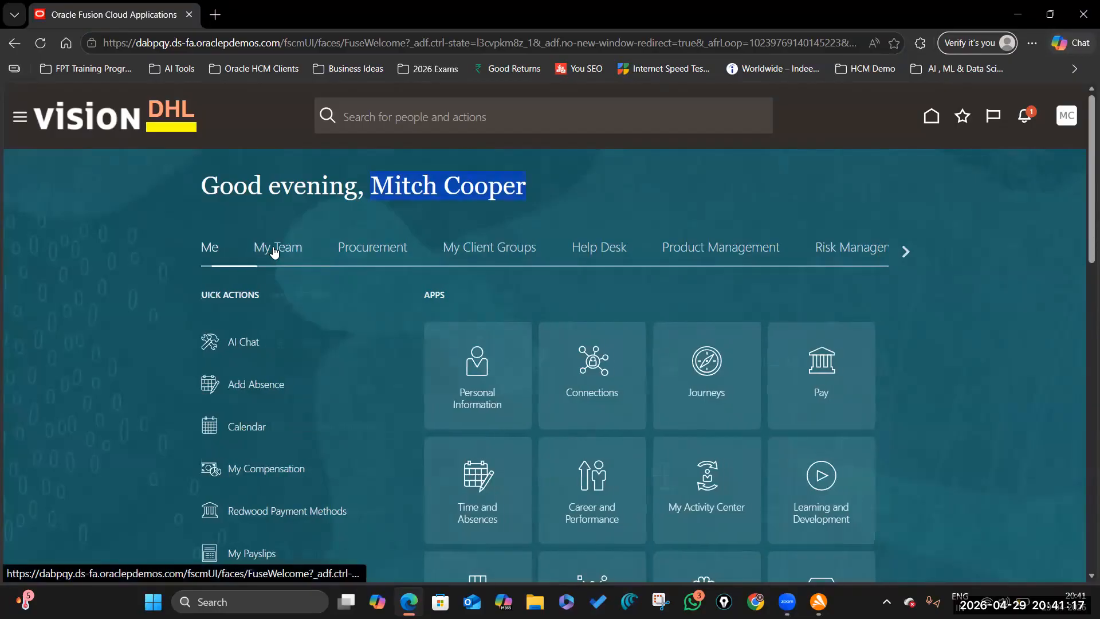
click(518, 249)
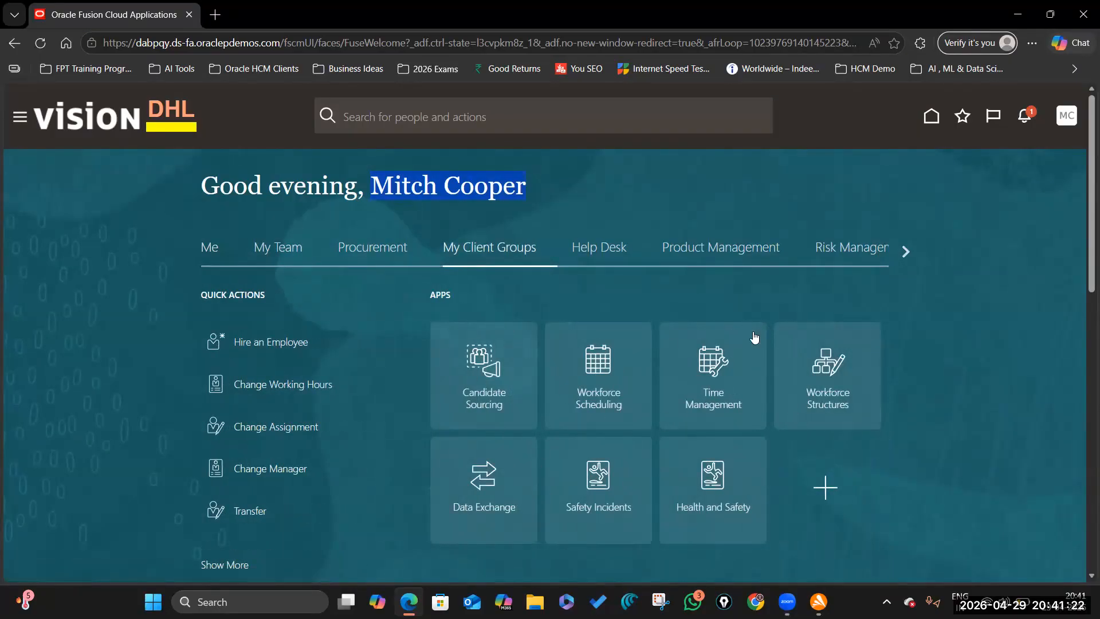
scroll(533, 367, down, 1)
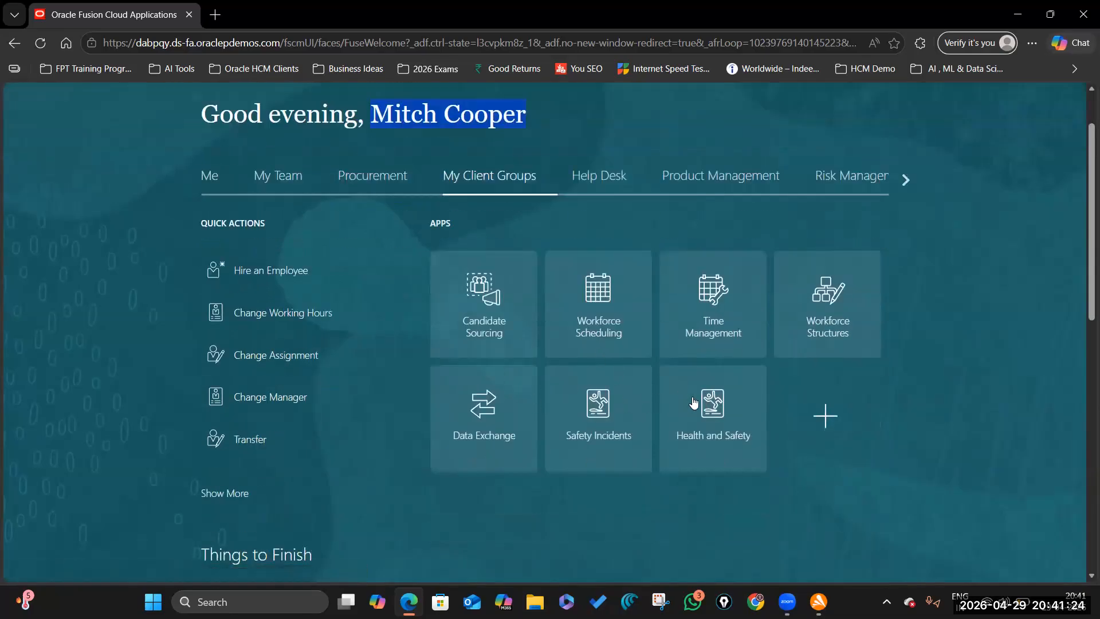
click(207, 179)
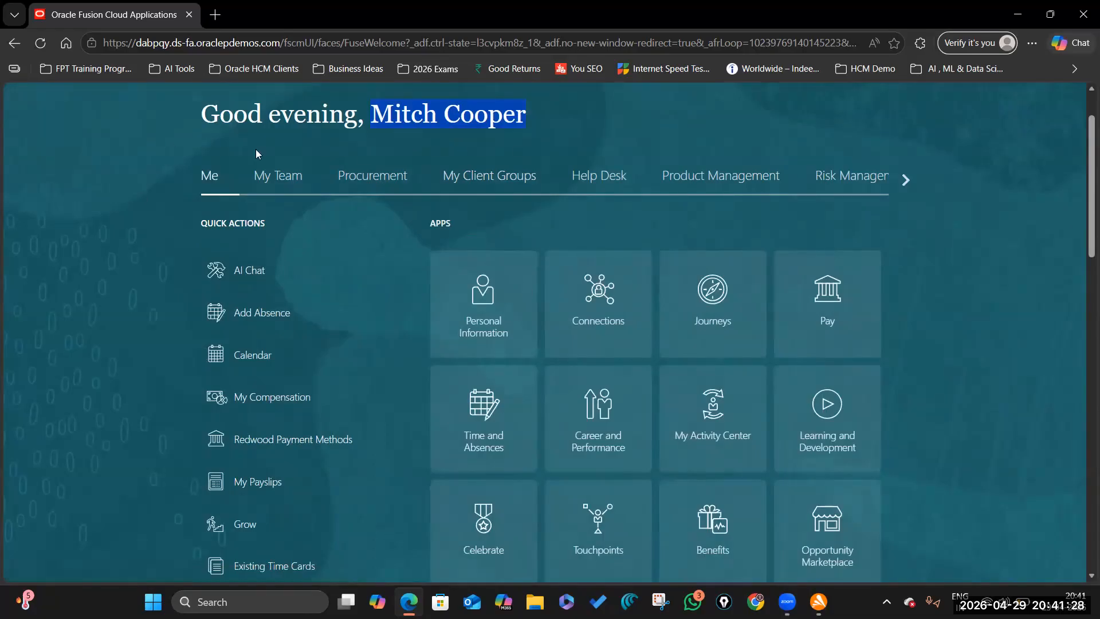
click(489, 287)
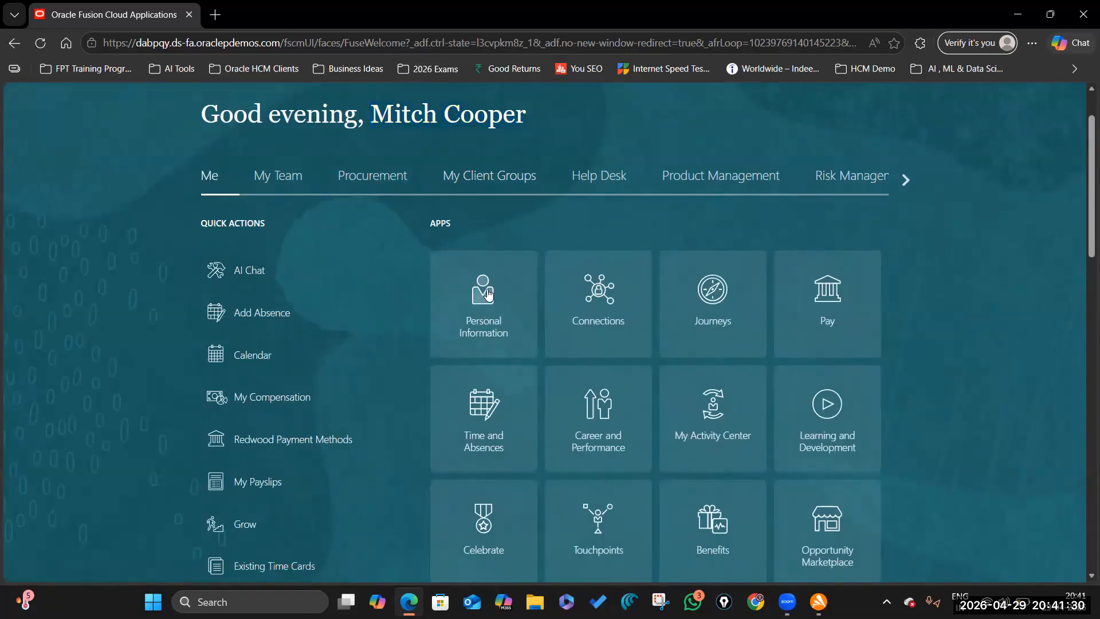
click(489, 294)
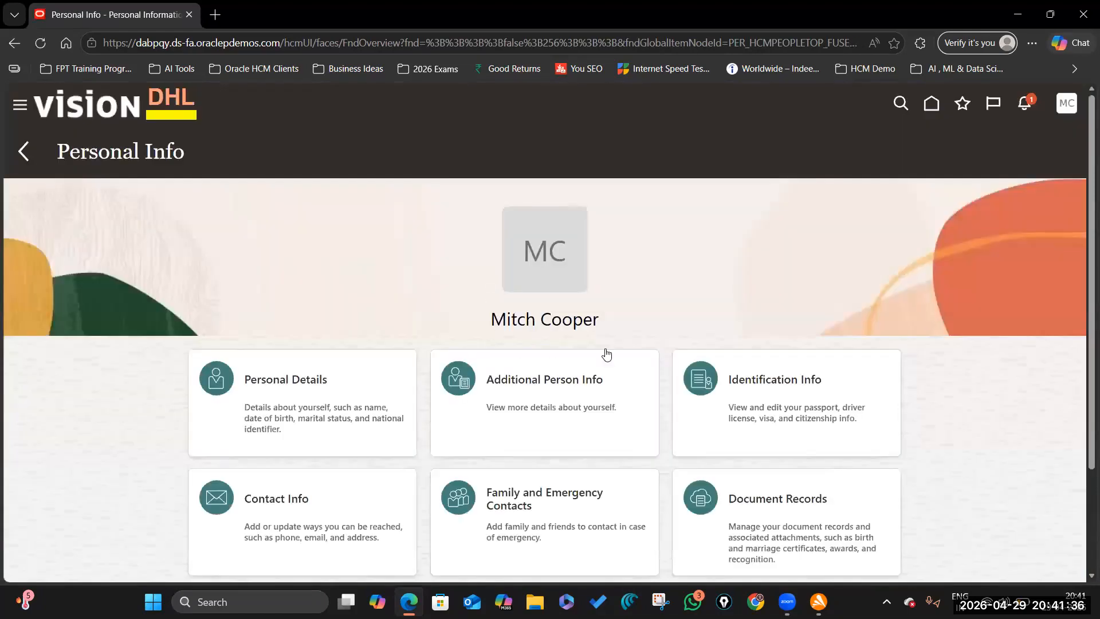
- Open Personal Details and scroll through the employee's recorded information
scroll(573, 344, down, 3)
click(336, 264)
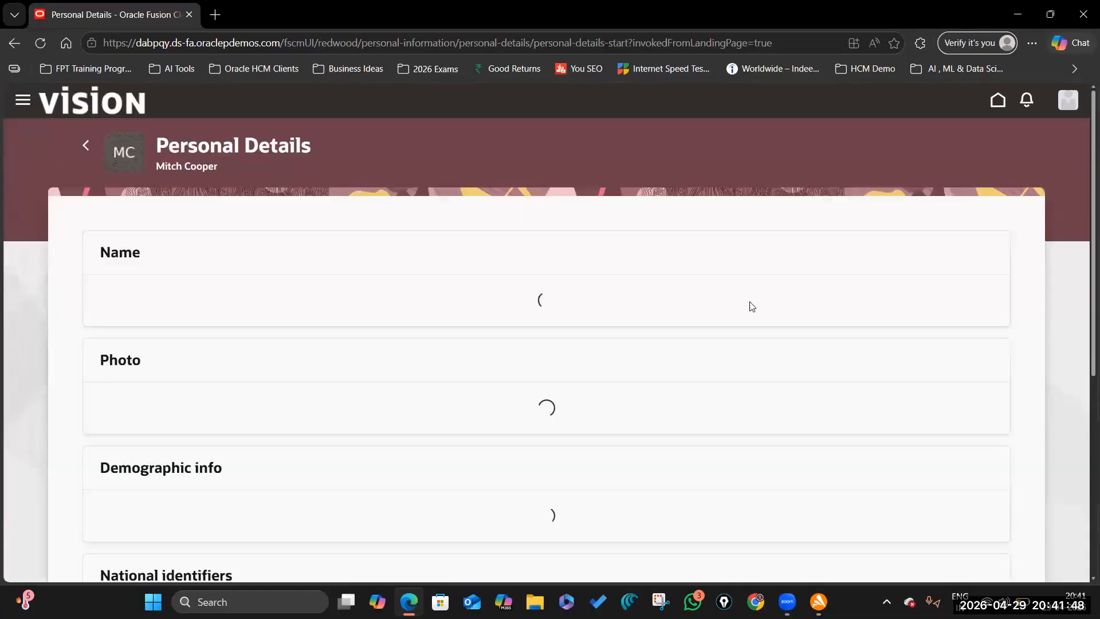
scroll(88, 246, down, 2)
scroll(304, 344, down, 3)
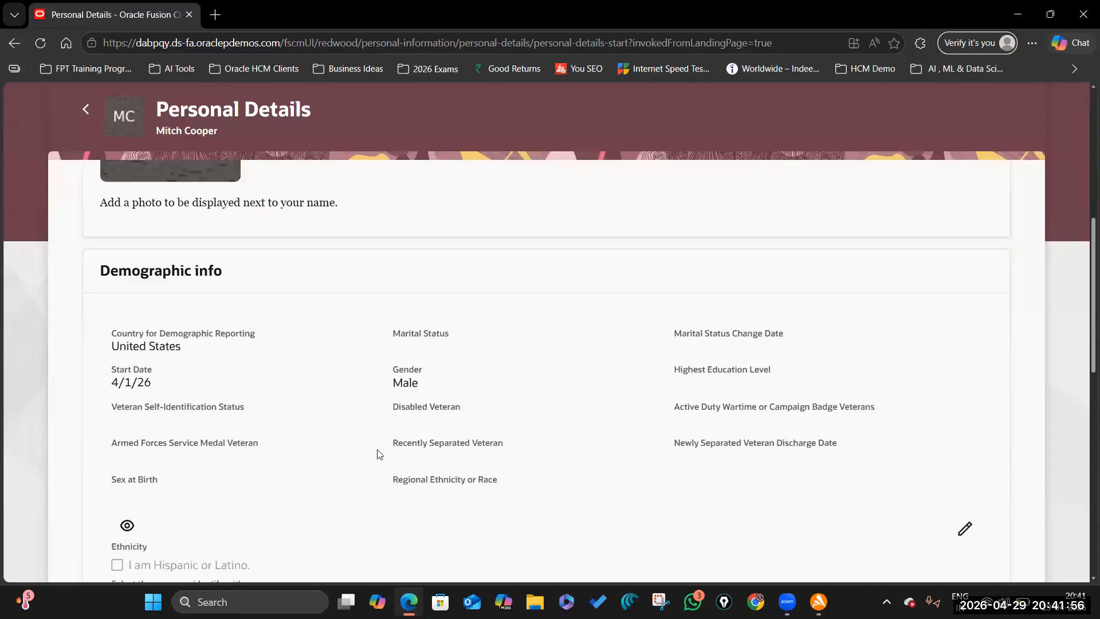
scroll(283, 295, down, 3)
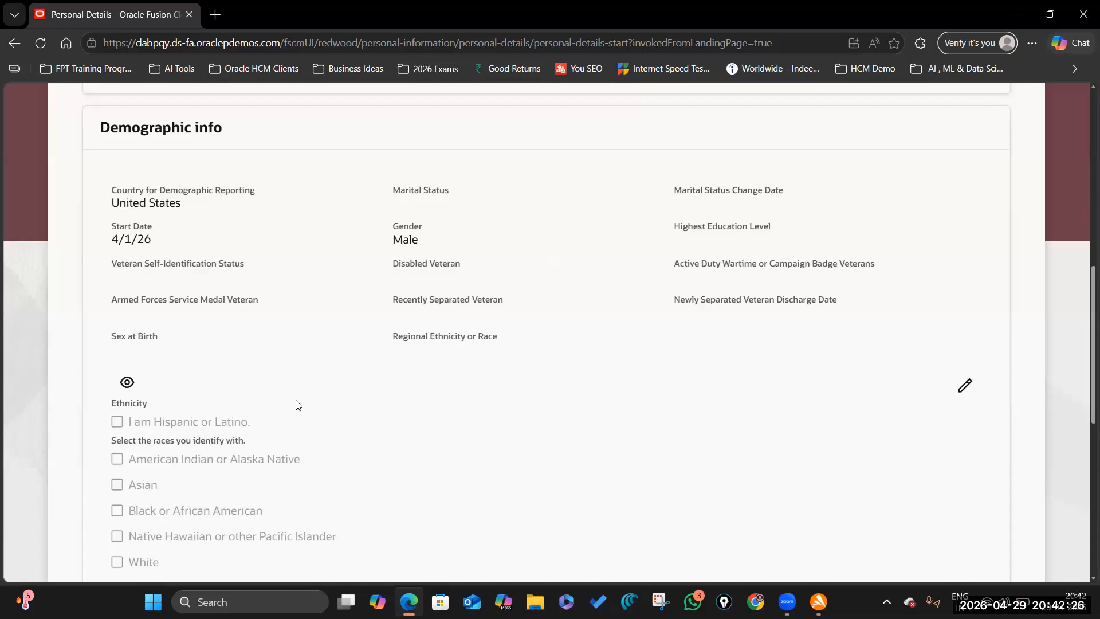
scroll(304, 386, down, 3)
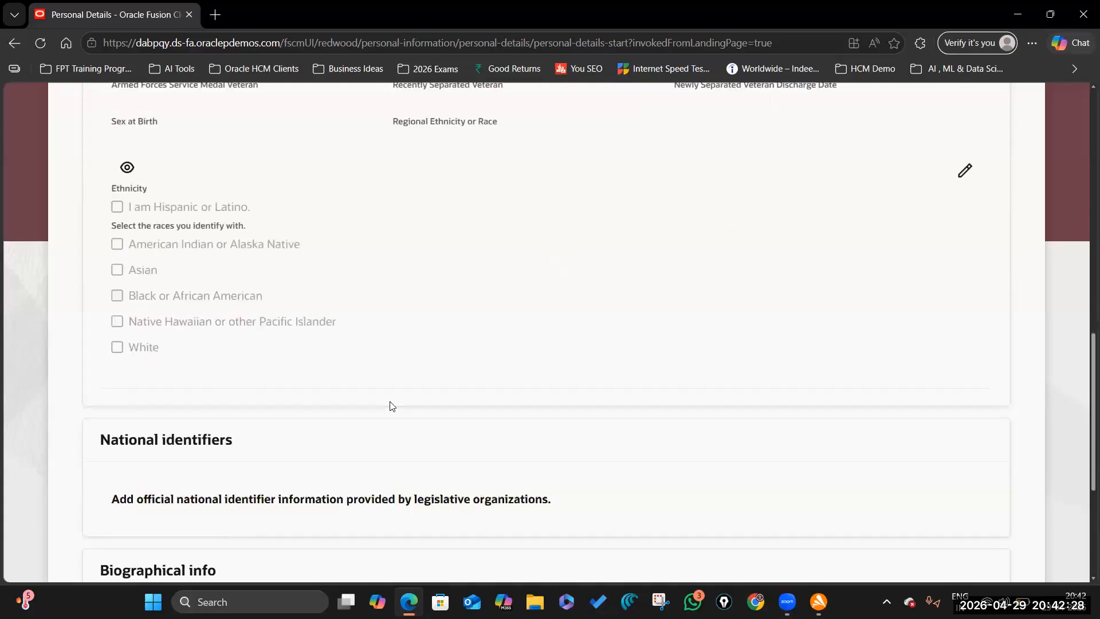
scroll(388, 405, up, 3)
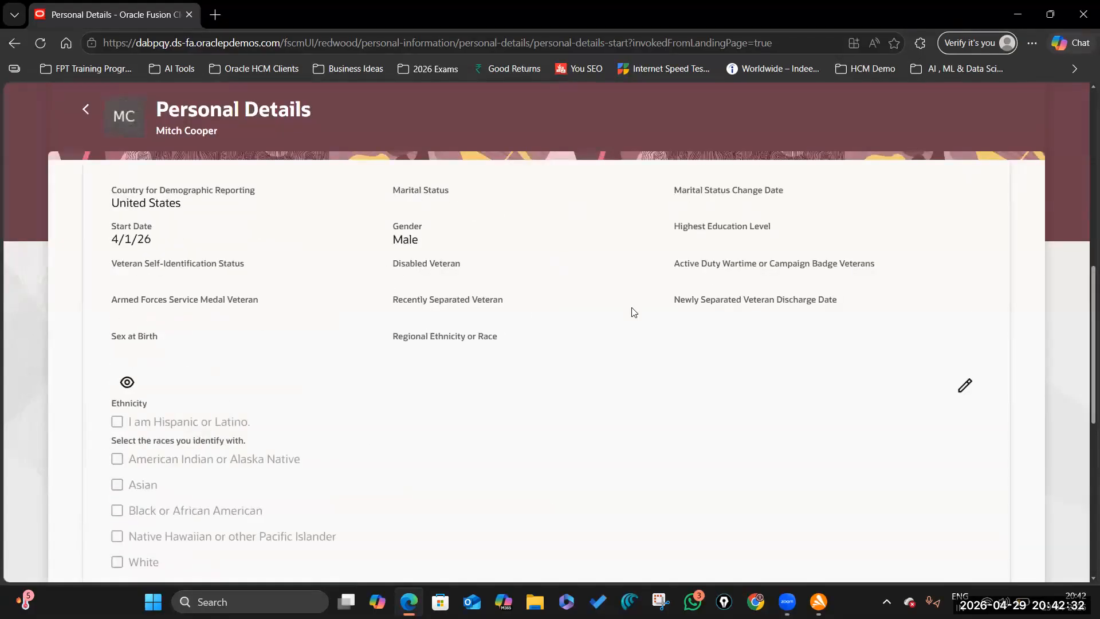
scroll(239, 243, up, 3)
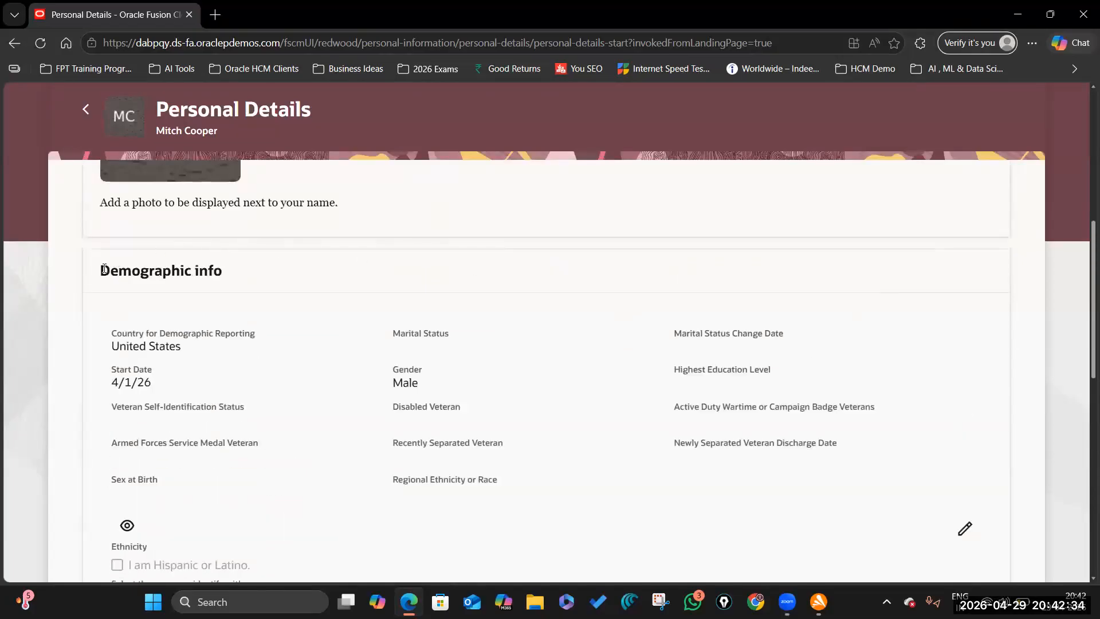
- Highlight the Demographic info heading and Gender value Male, then review the sections below
drag(102, 264, 268, 273)
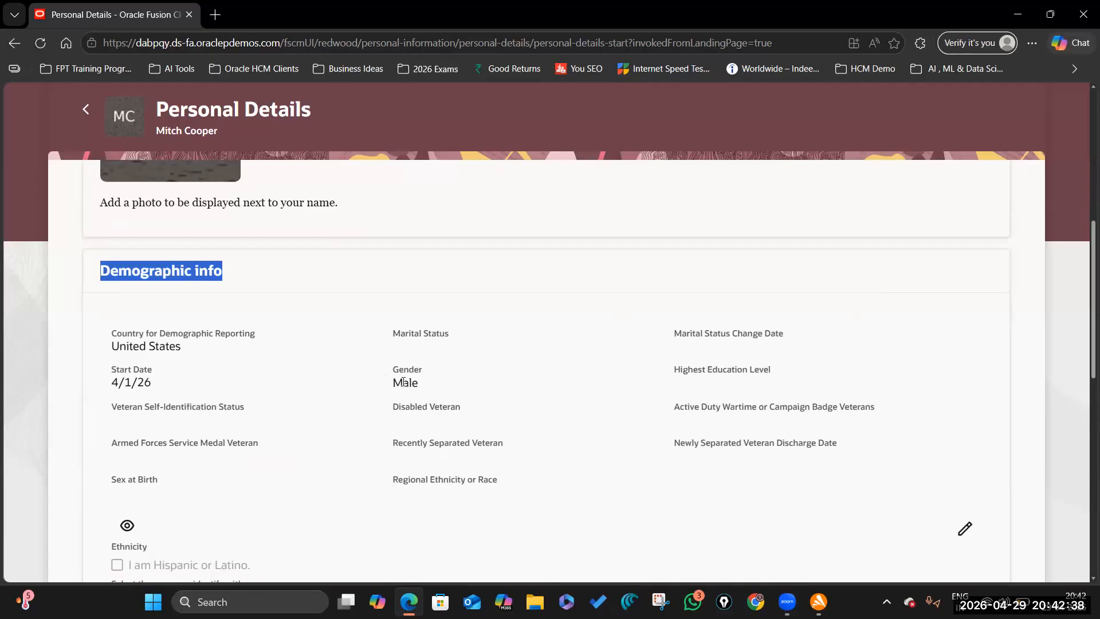
drag(393, 383, 431, 388)
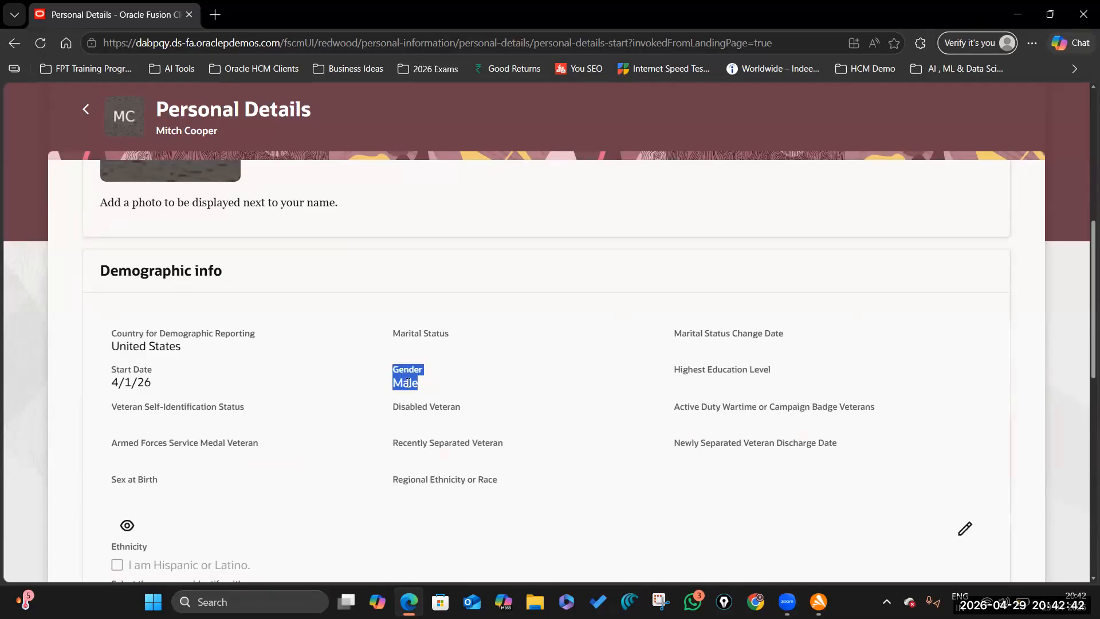
click(409, 383)
scroll(470, 348, down, 2)
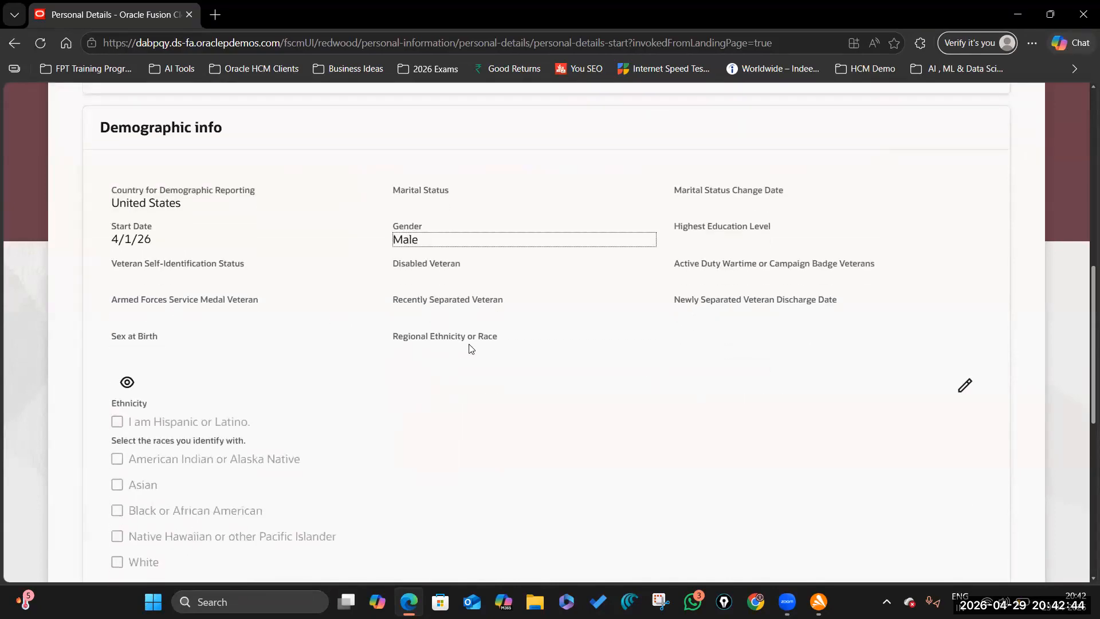
scroll(508, 424, down, 4)
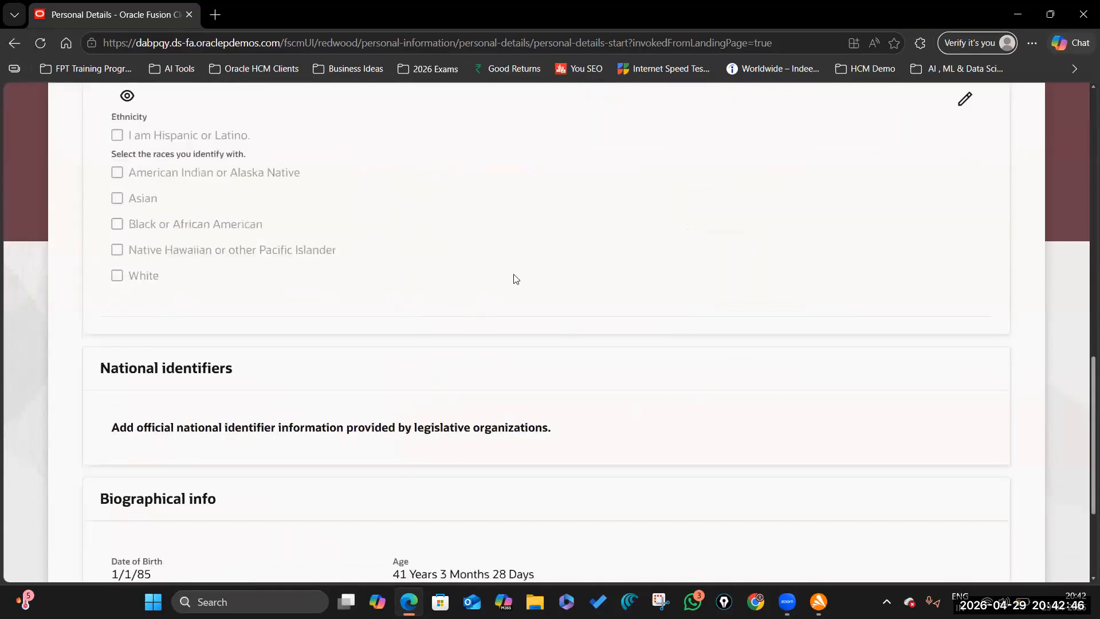
scroll(533, 256, down, 3)
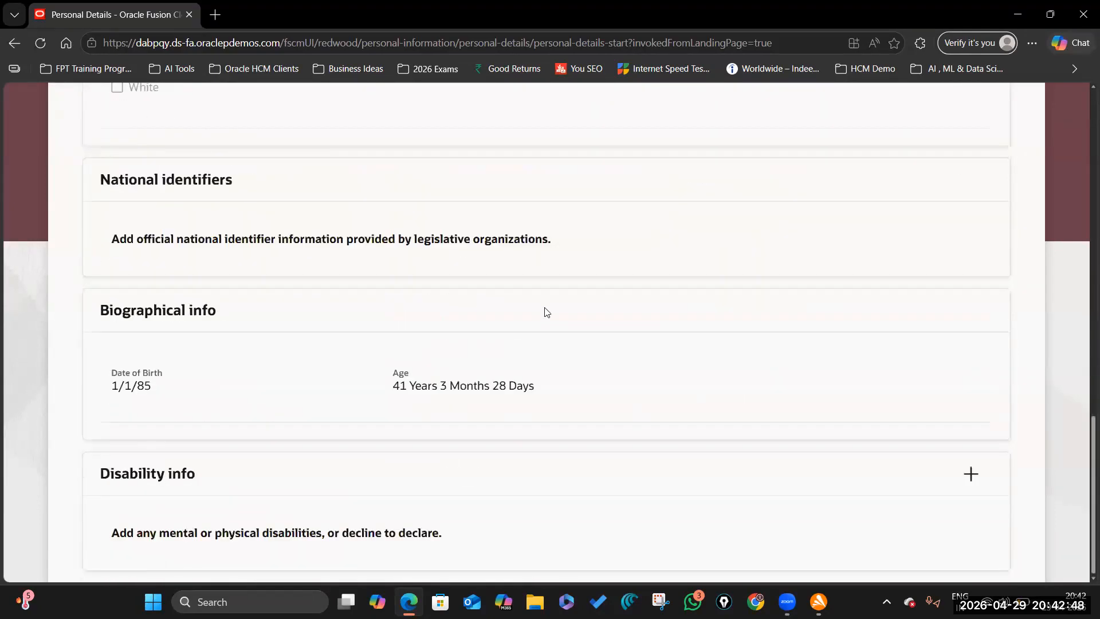
scroll(462, 332, up, 15)
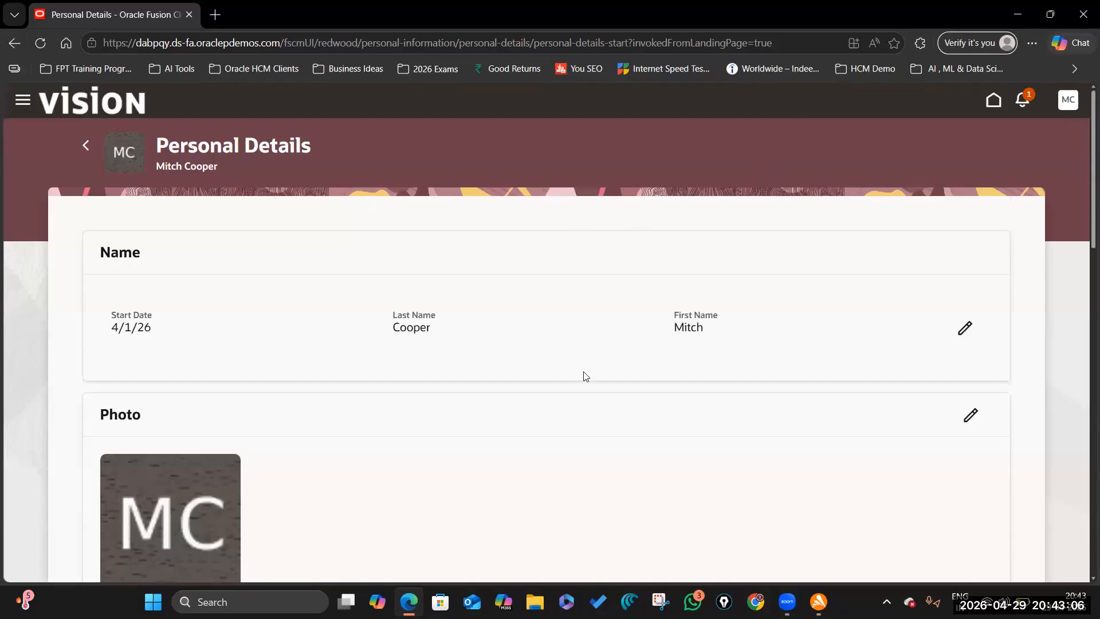
- Highlight the Marital Status Change Date and Highest Education Level fields in Personal Details
scroll(344, 275, down, 3)
scroll(410, 378, up, 3)
scroll(319, 371, down, 5)
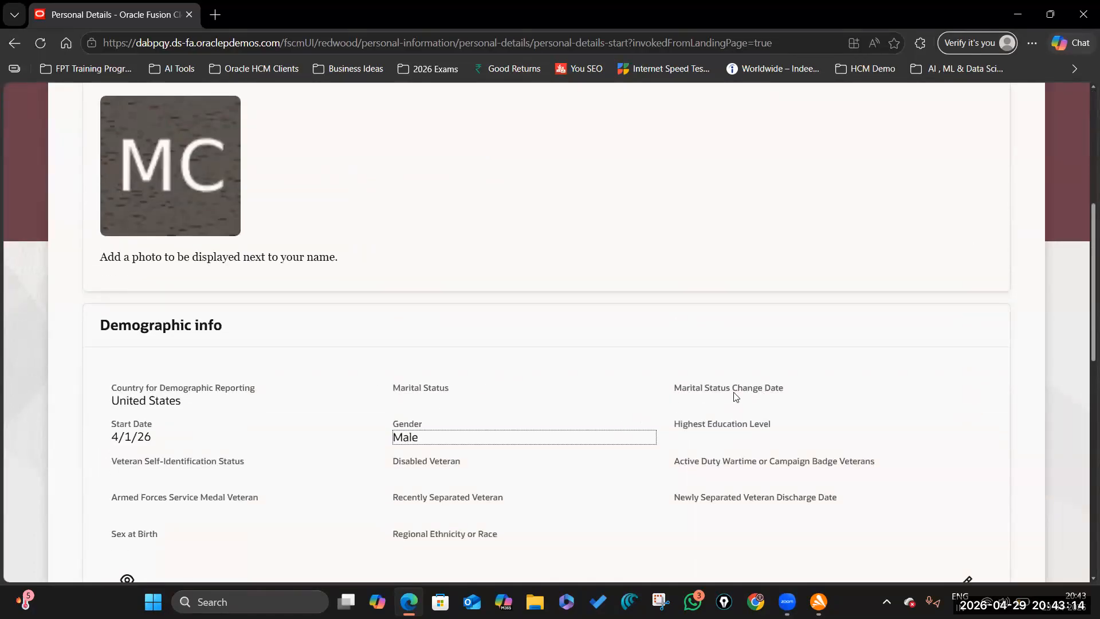
click(675, 390)
drag(781, 380, 802, 399)
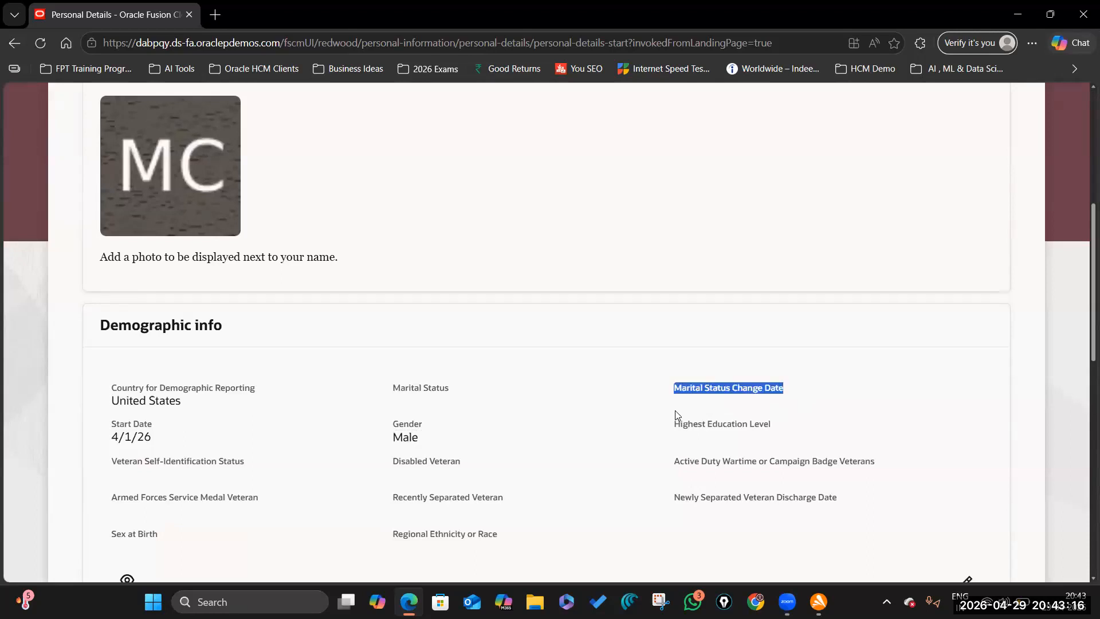
drag(675, 422, 782, 427)
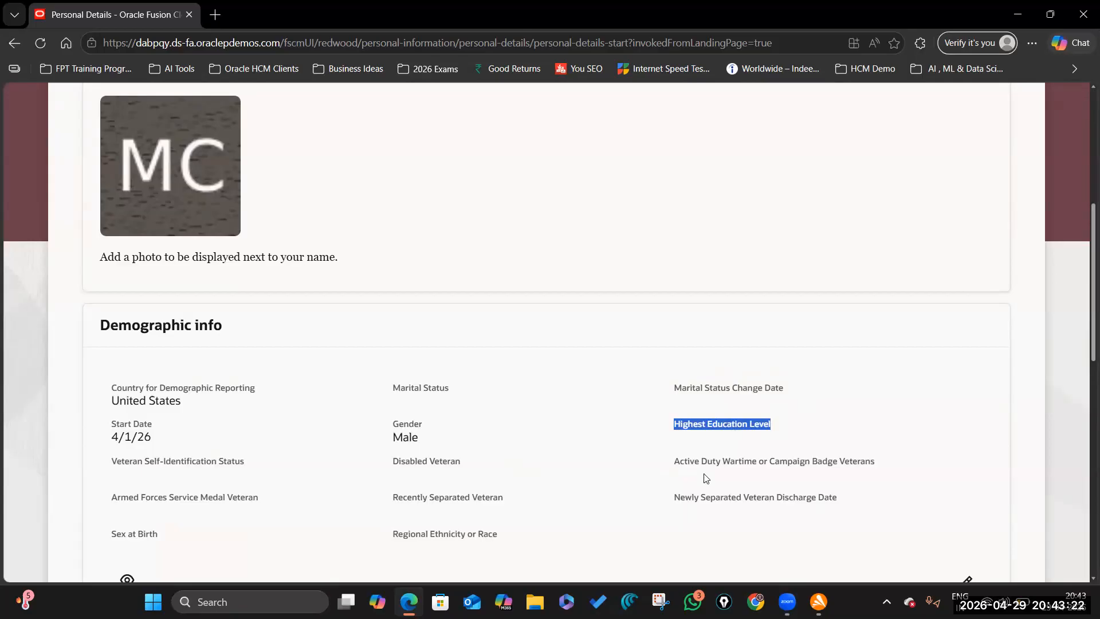
scroll(710, 325, down, 2)
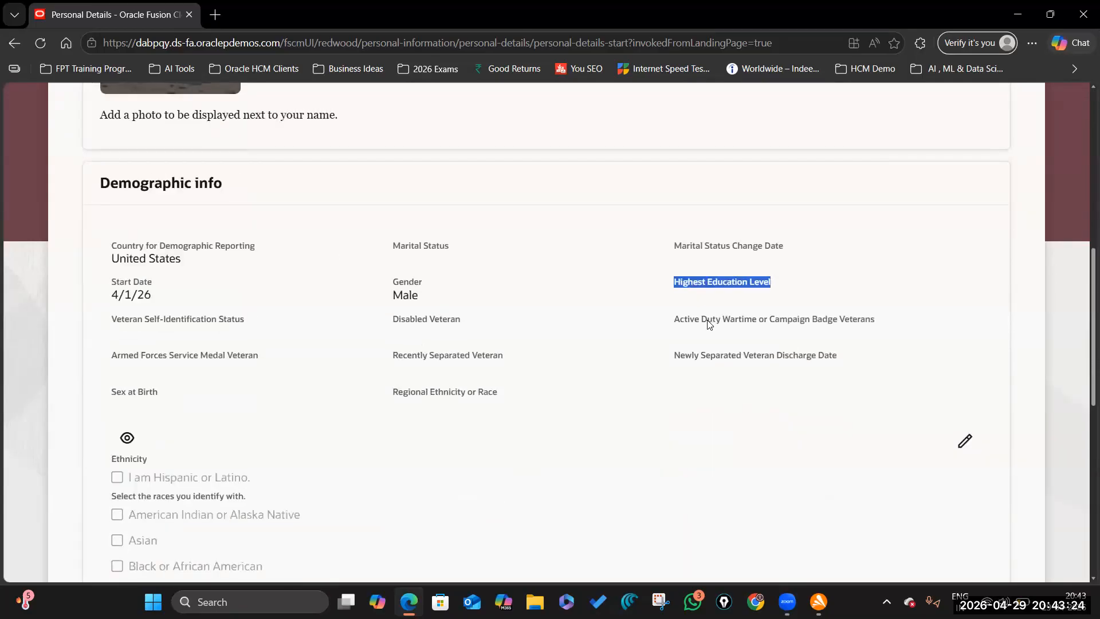
scroll(708, 322, up, 7)
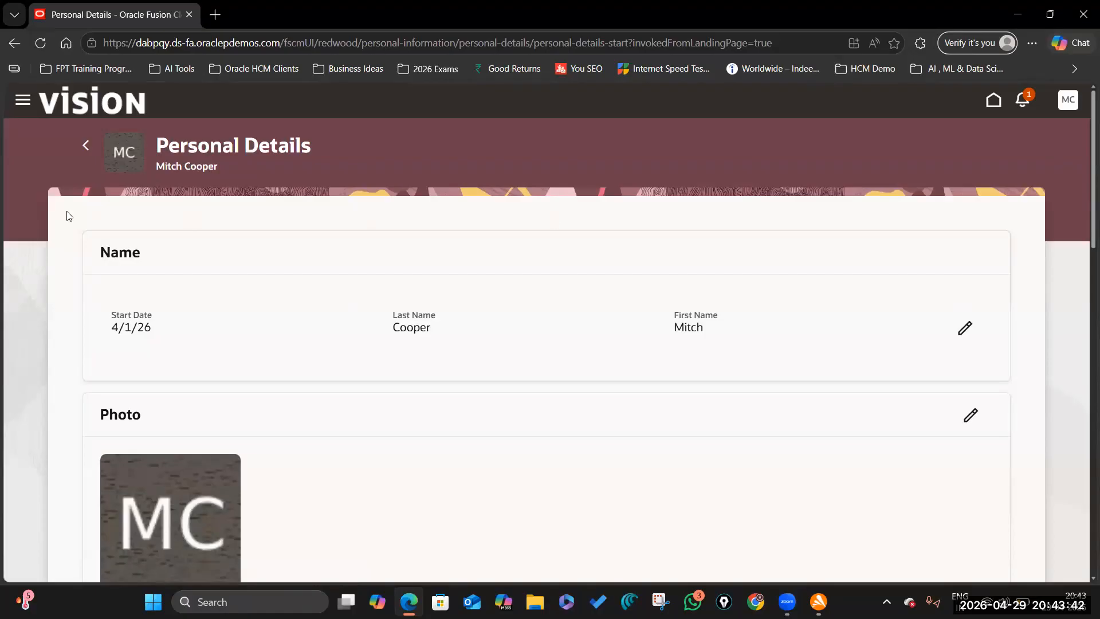
- Highlight the Demographic info heading again, then leave Personal Details for the sign-in page
drag(157, 147, 415, 278)
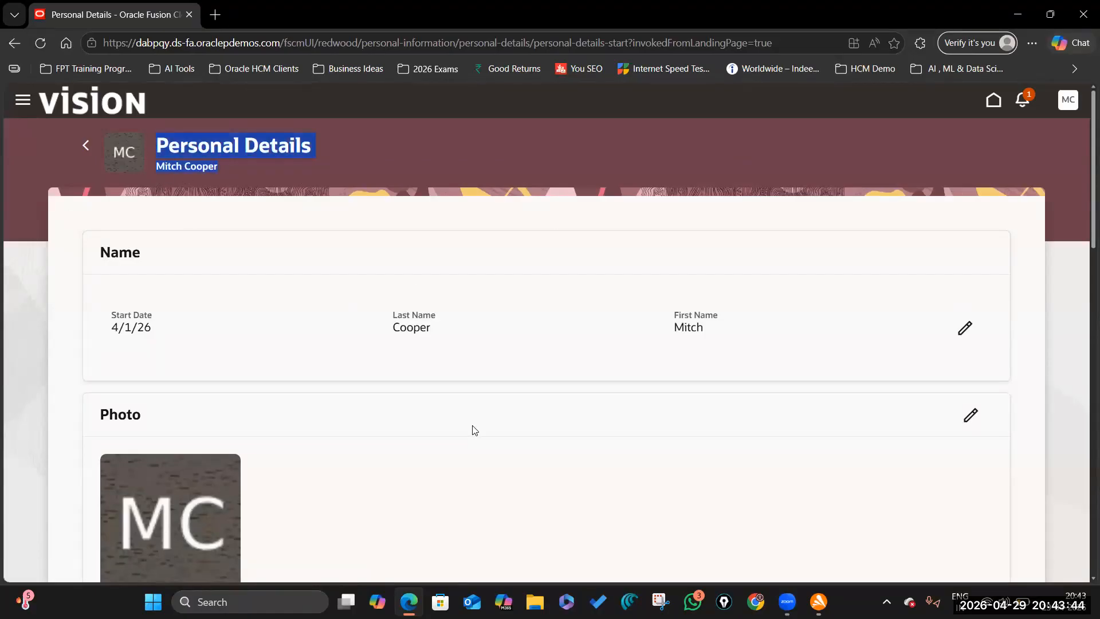
scroll(476, 430, down, 6)
scroll(590, 330, up, 3)
scroll(599, 349, down, 3)
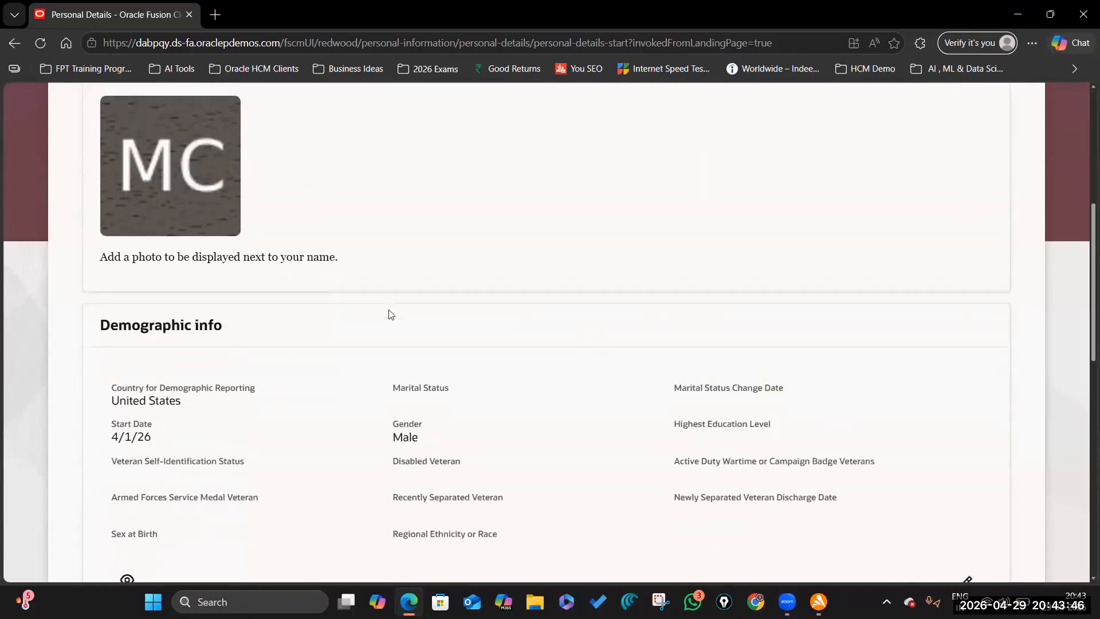
scroll(609, 472, down, 2)
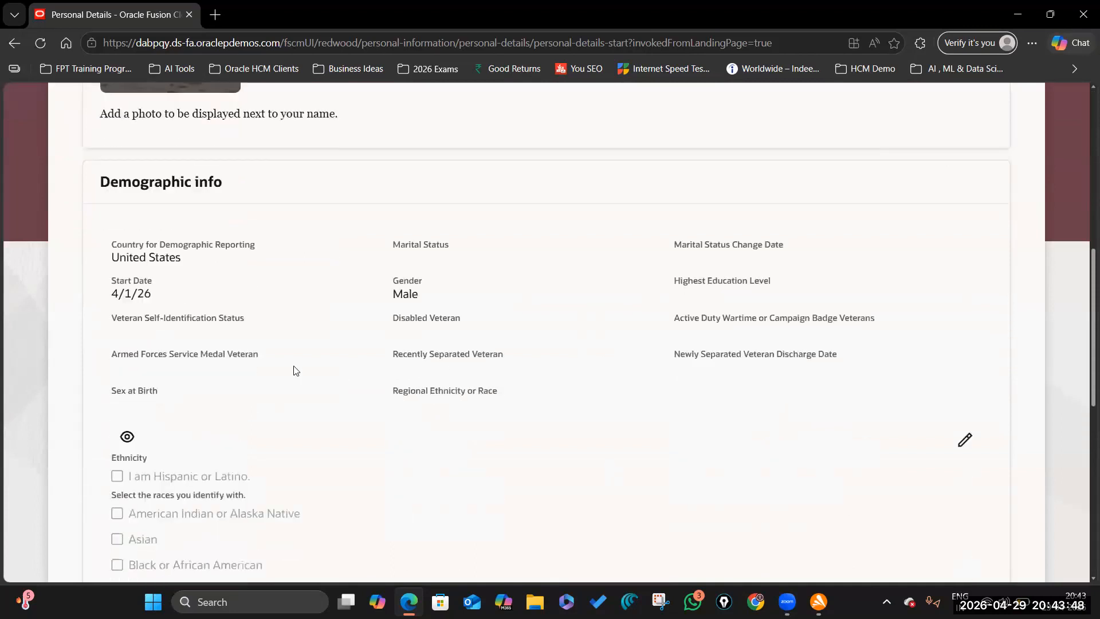
drag(109, 182, 232, 183)
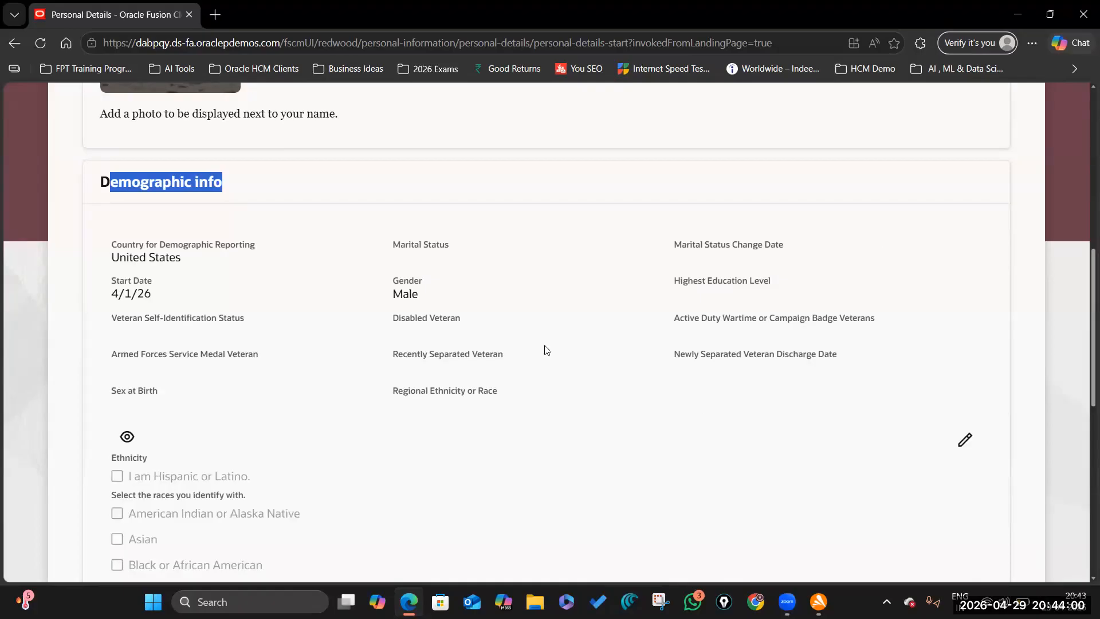
scroll(612, 341, up, 7)
click(994, 99)
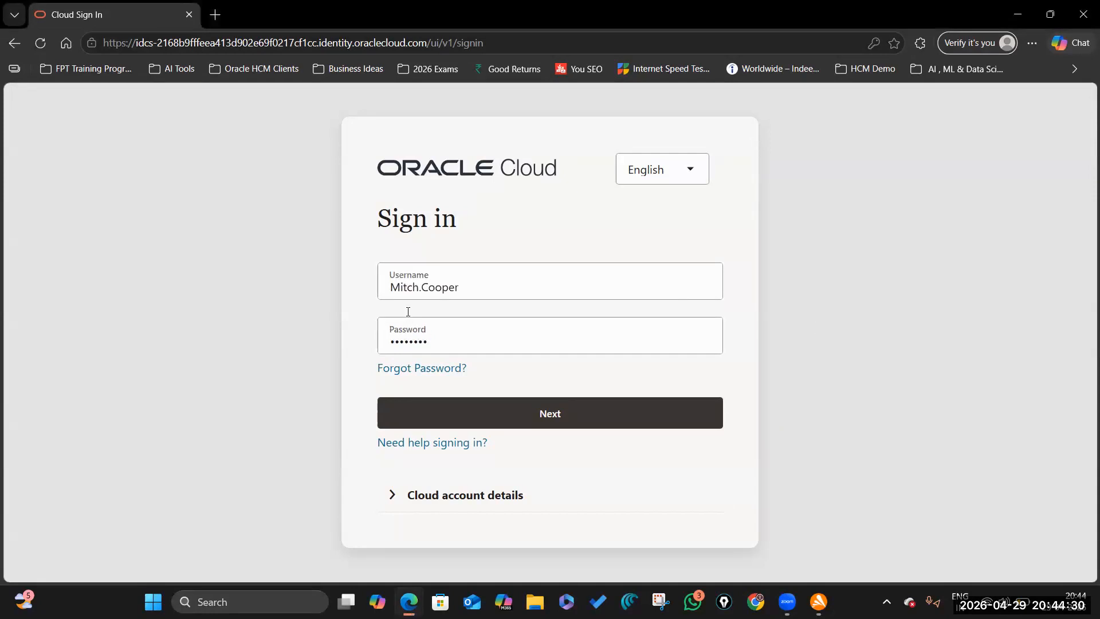
- Sign in with the saved administrator credentials and open Manage Extensible Flexfields
click(503, 285)
key(ctrl+a)
key(BackSpace)
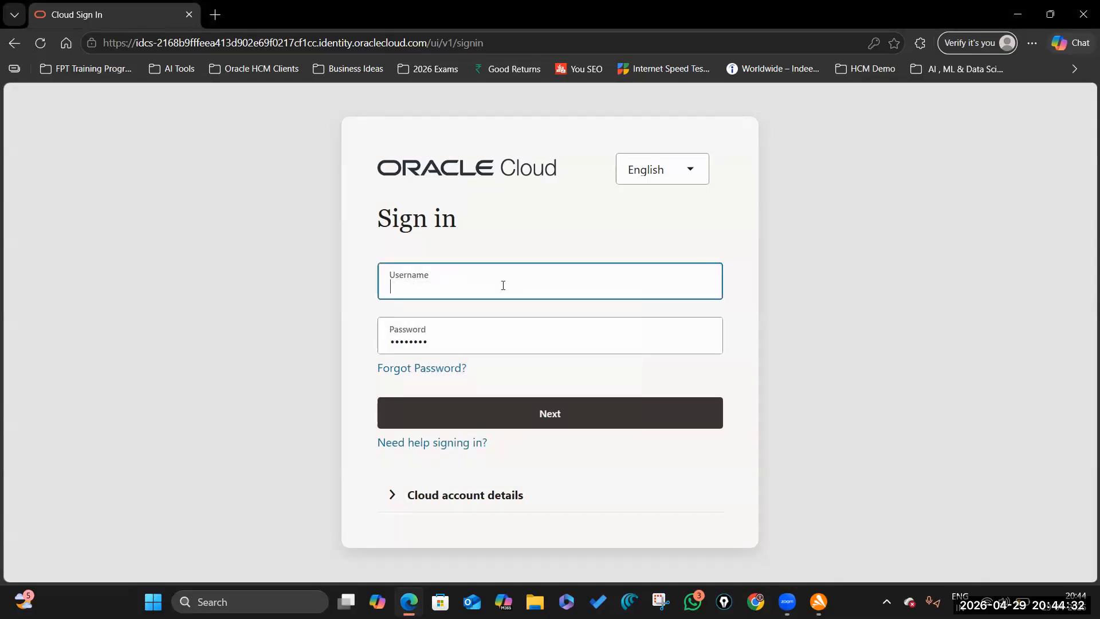
text(Futu)
key(Down)
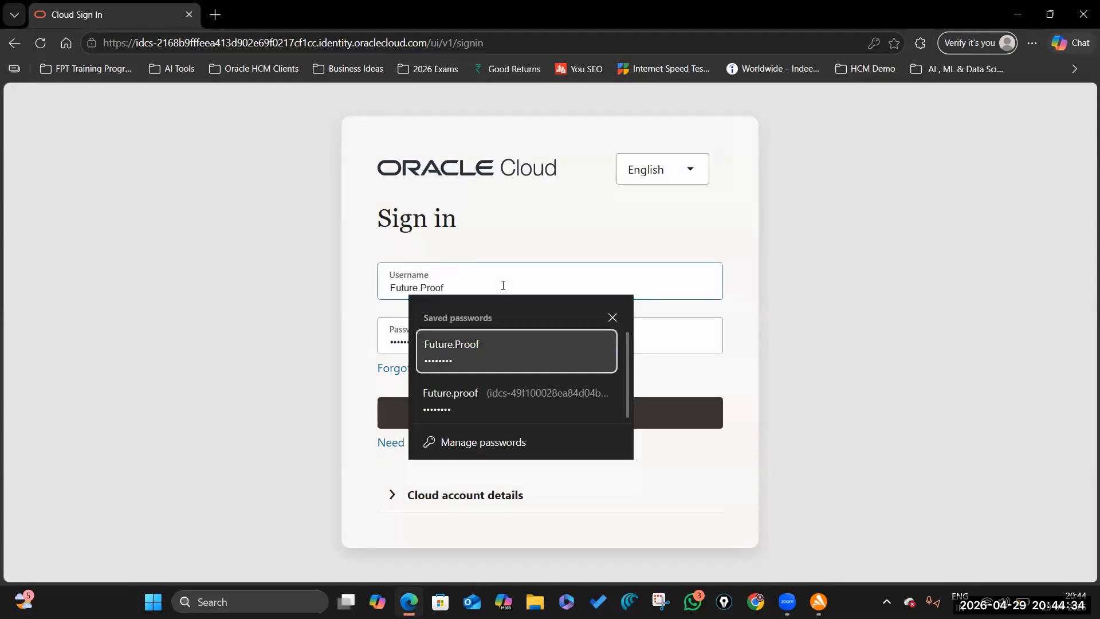
key(Return)
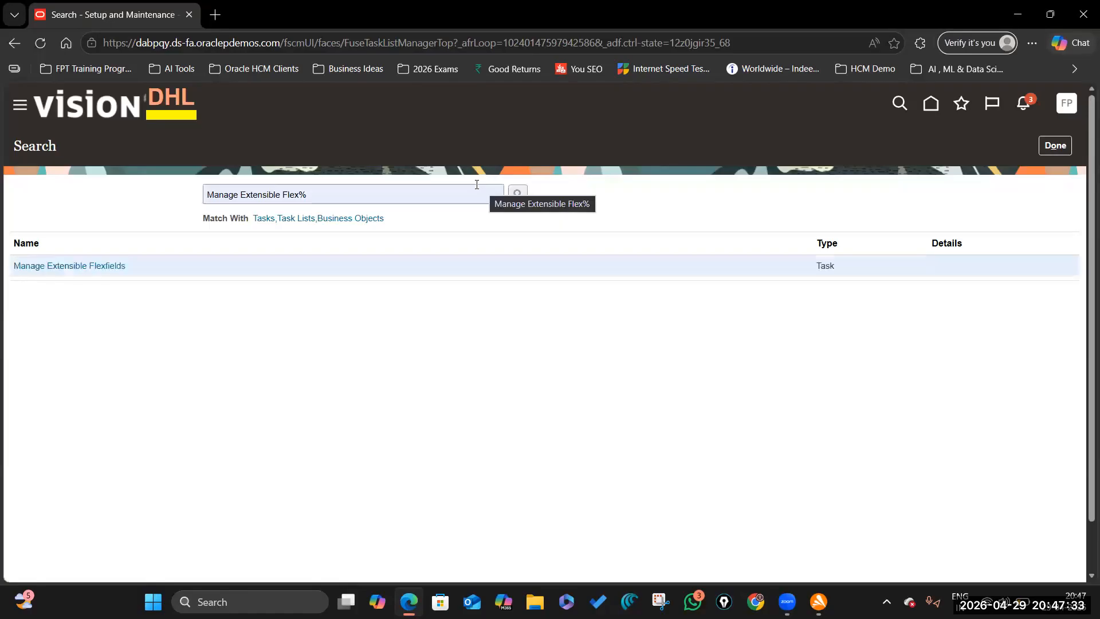
click(67, 271)
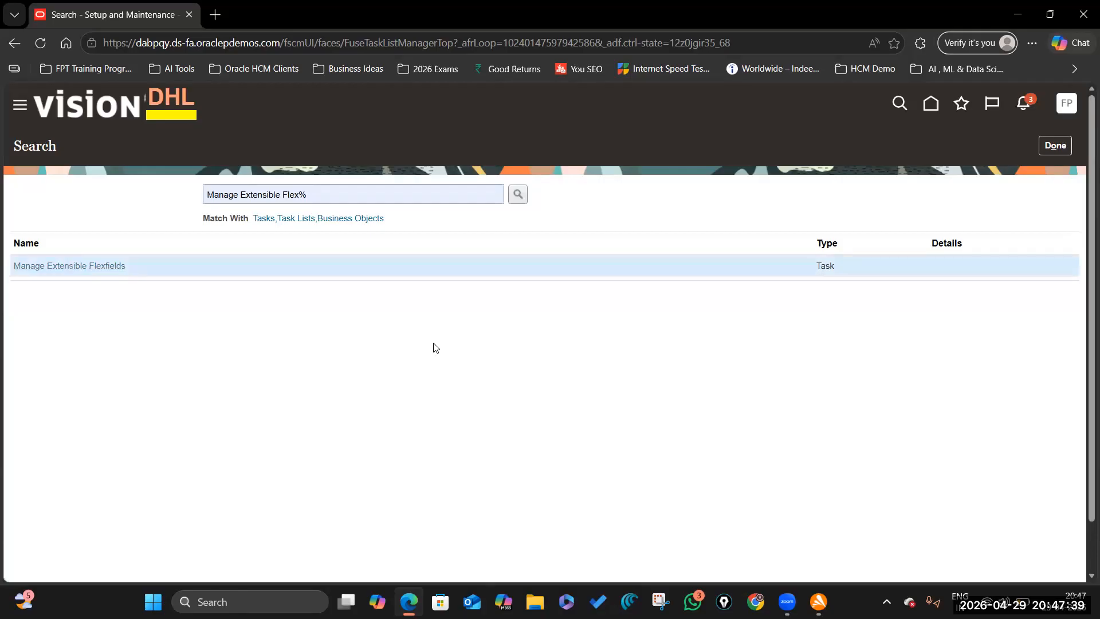
click(130, 224)
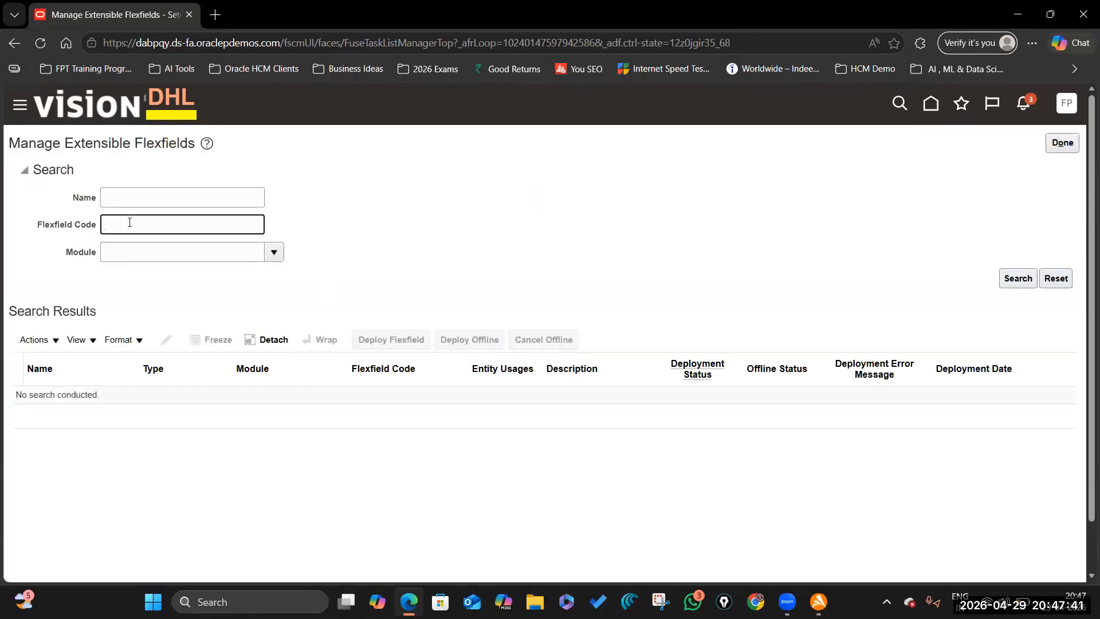
- Search flexfield codes matching %EFF% and open Person EIT Information (PER_PERSON_EIT_EFF) for editing
text(%EFF%)
key(Return)
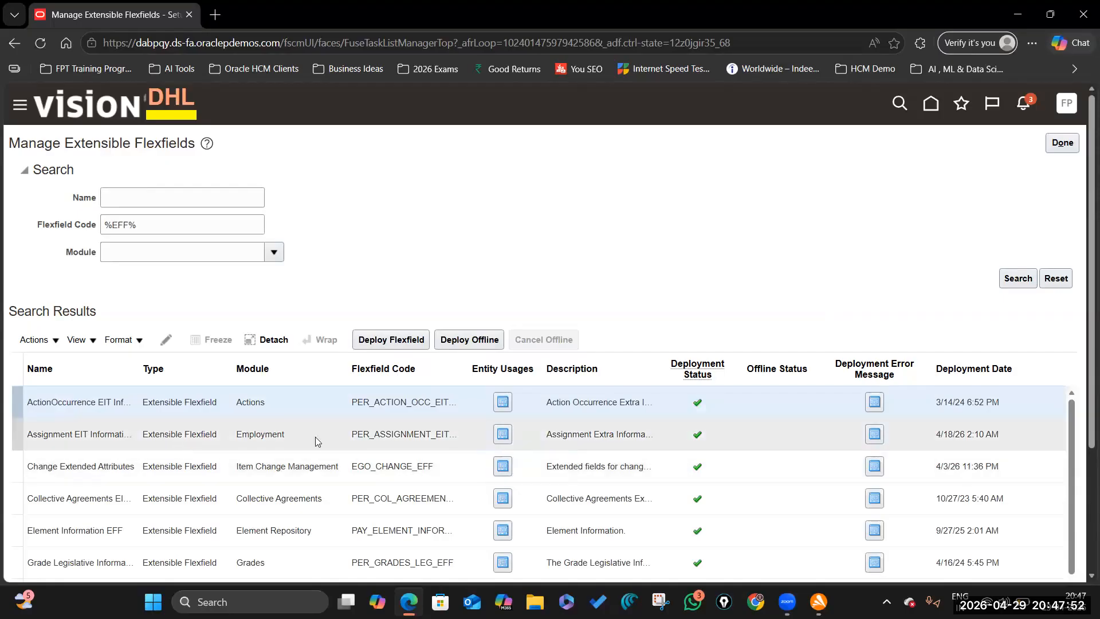
scroll(1075, 376, down, 3)
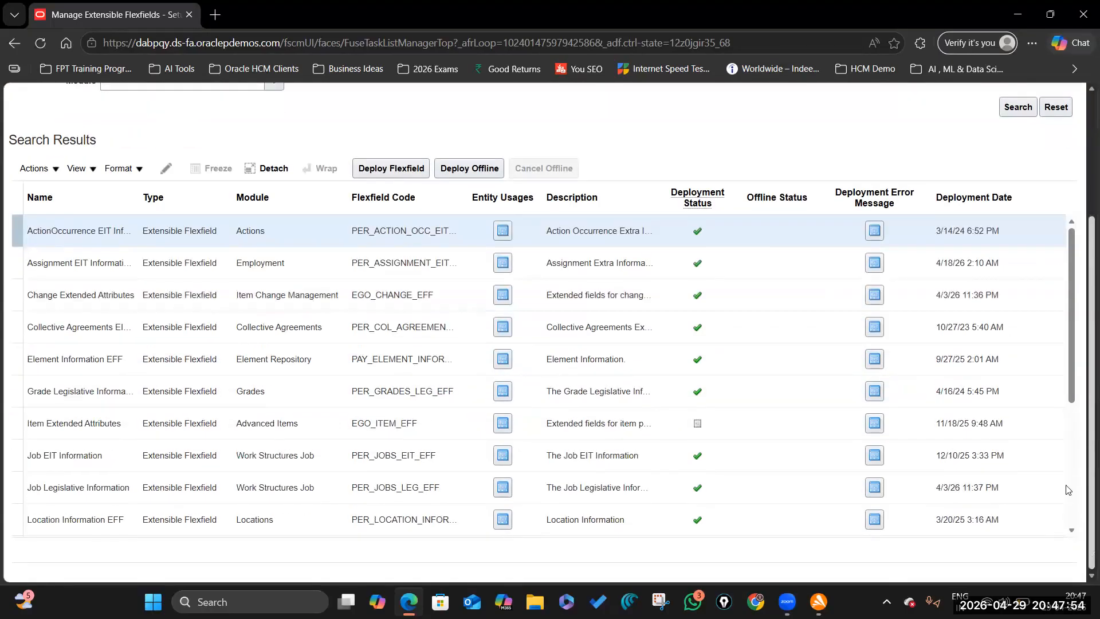
drag(1074, 362, 1074, 502)
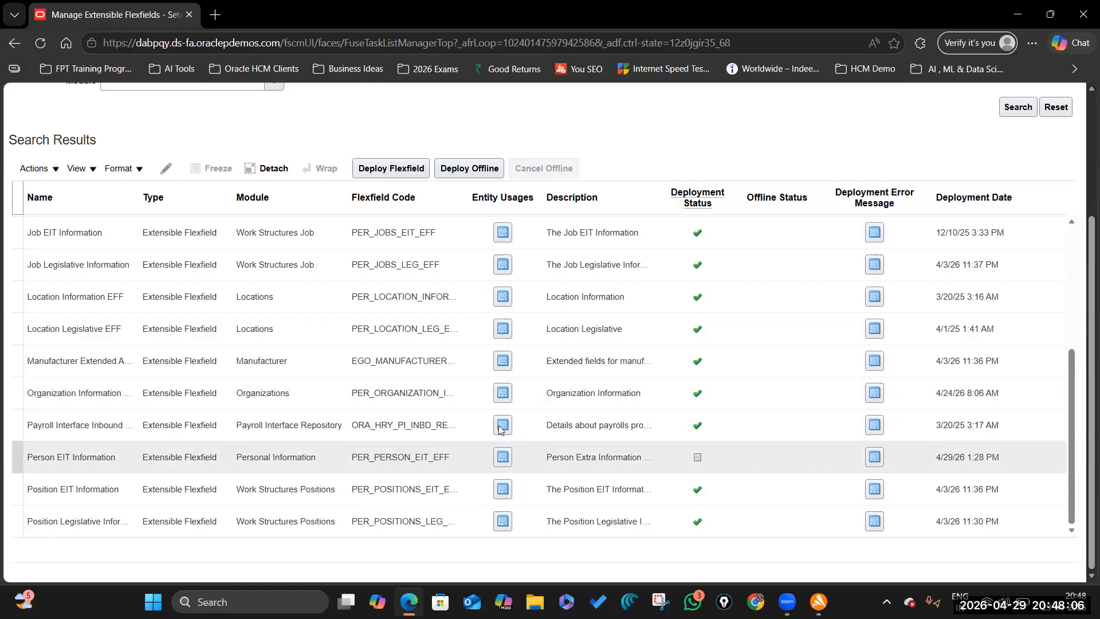
click(369, 457)
click(166, 168)
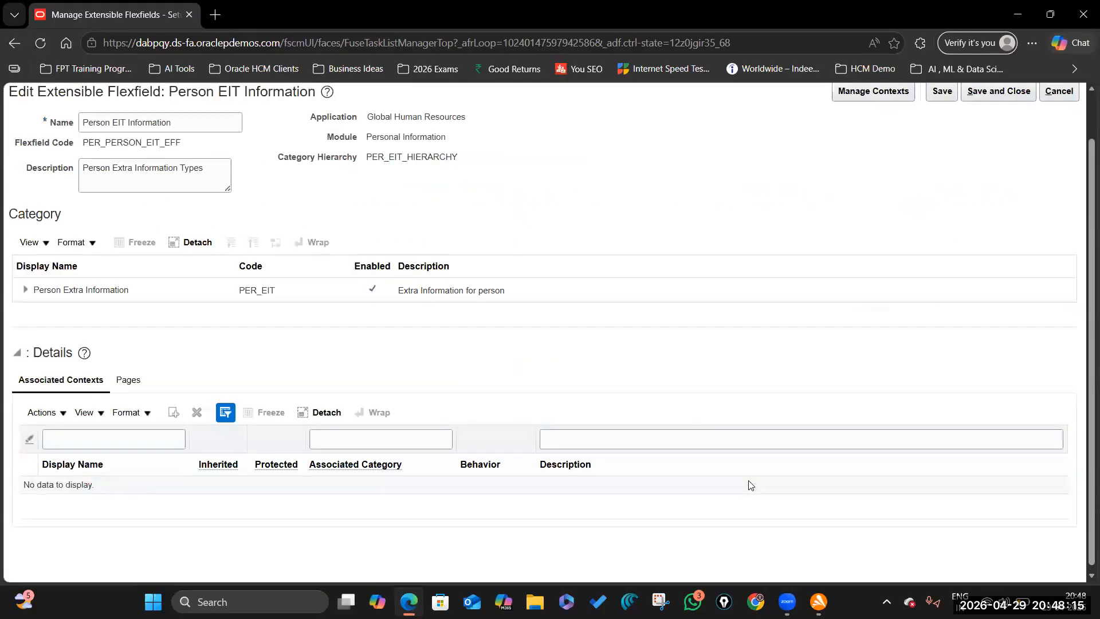
- Expand the Person Extra Information category to review its associated contexts, then load Zoho Sheet in a new tab
click(177, 290)
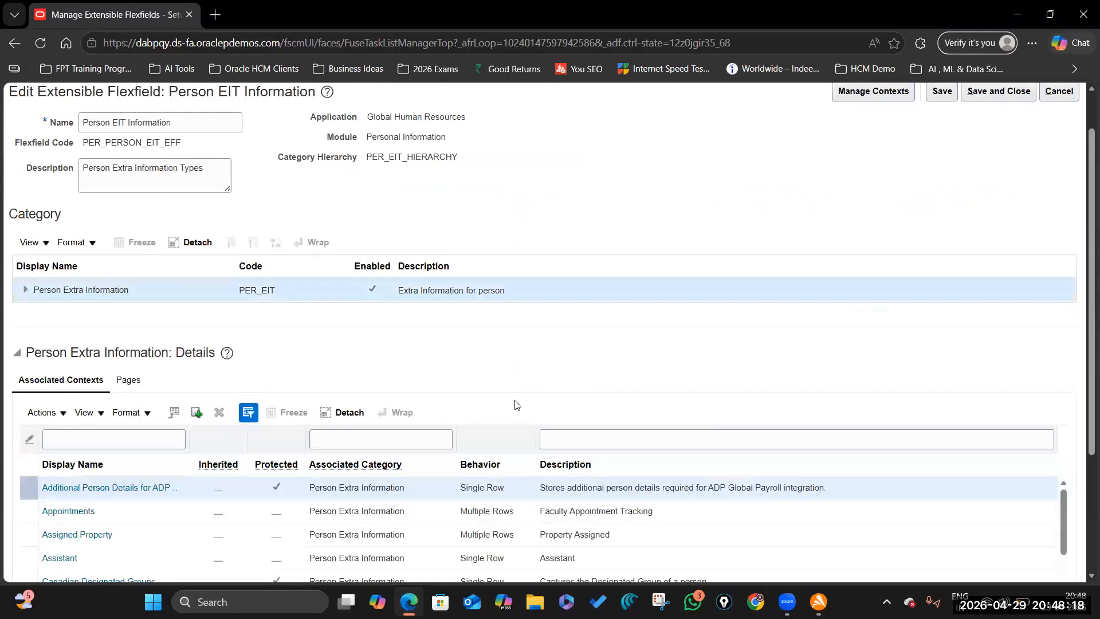
scroll(1083, 344, down, 2)
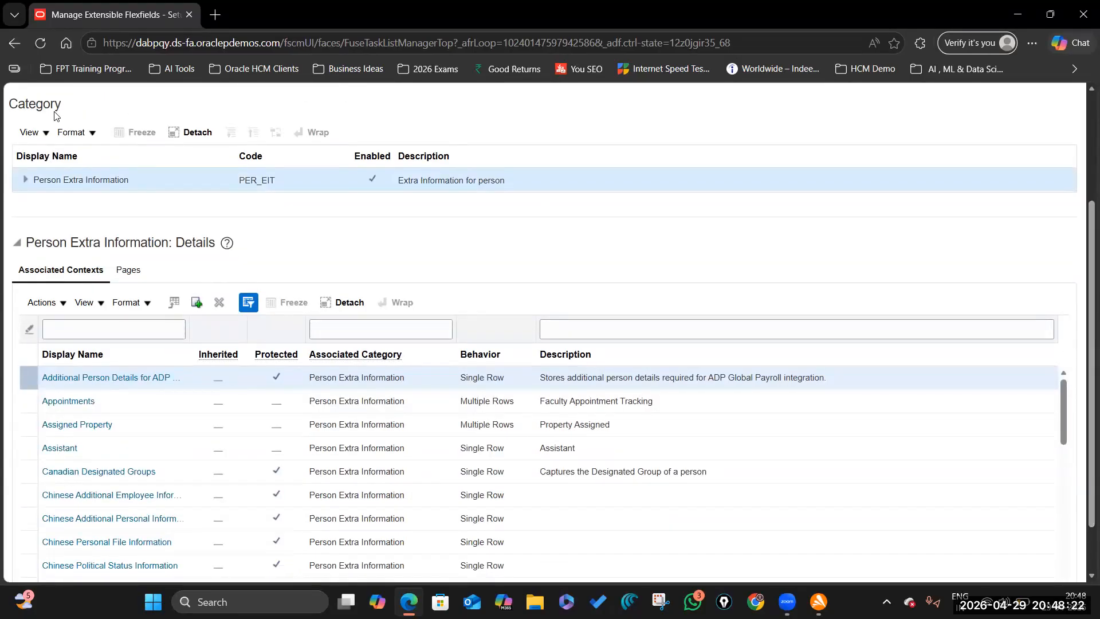
click(26, 180)
scroll(206, 461, down, 5)
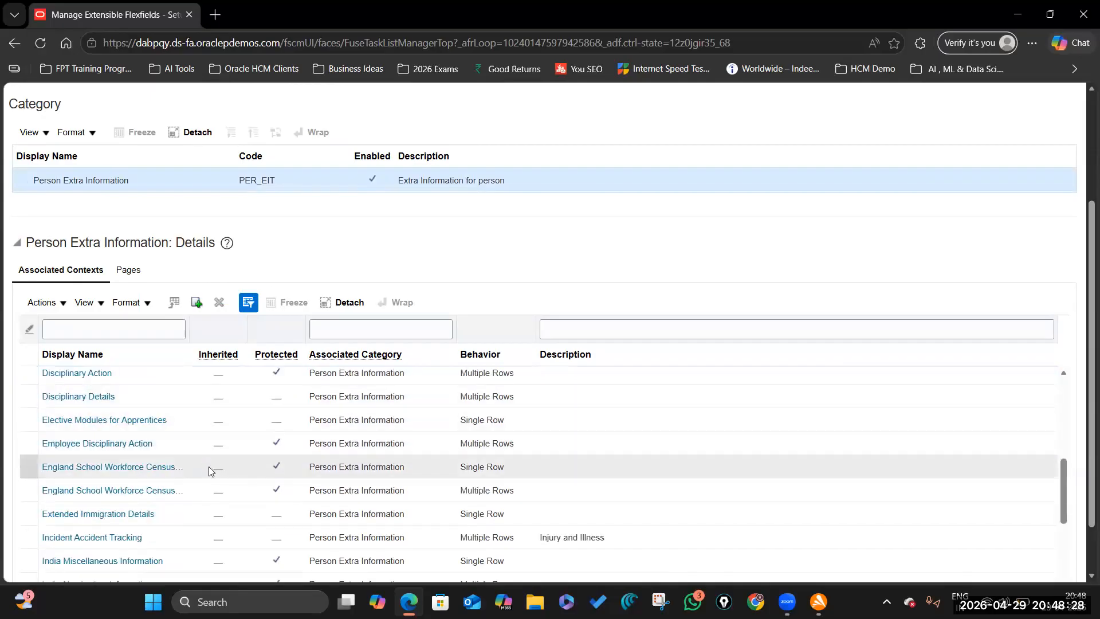
scroll(210, 475, down, 5)
scroll(209, 481, down, 1)
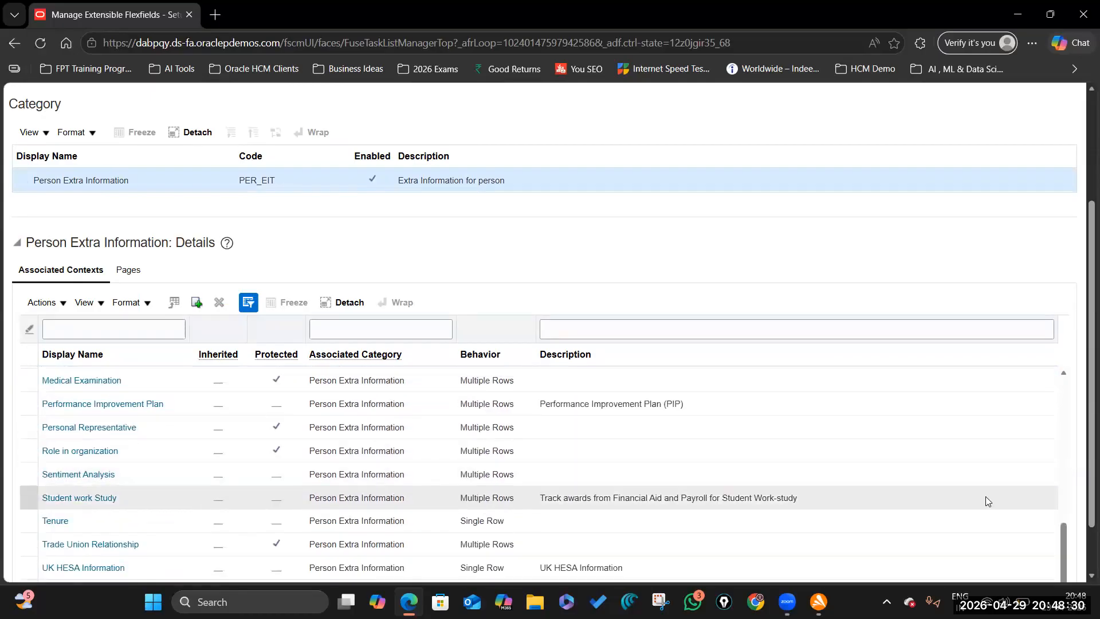
scroll(1085, 498, down, 2)
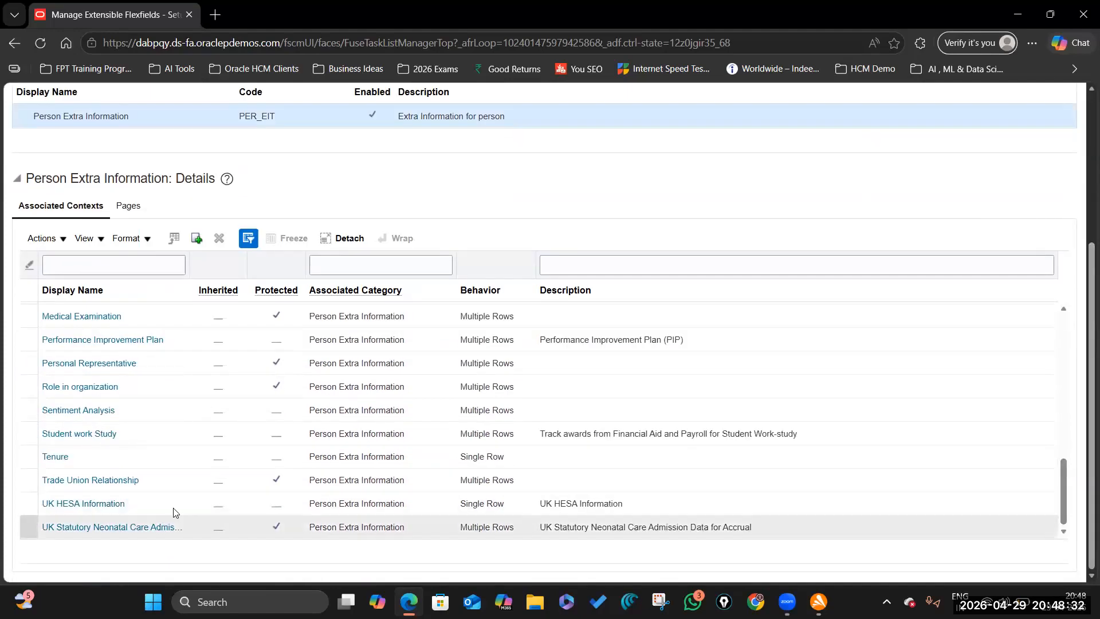
scroll(177, 442, up, 3)
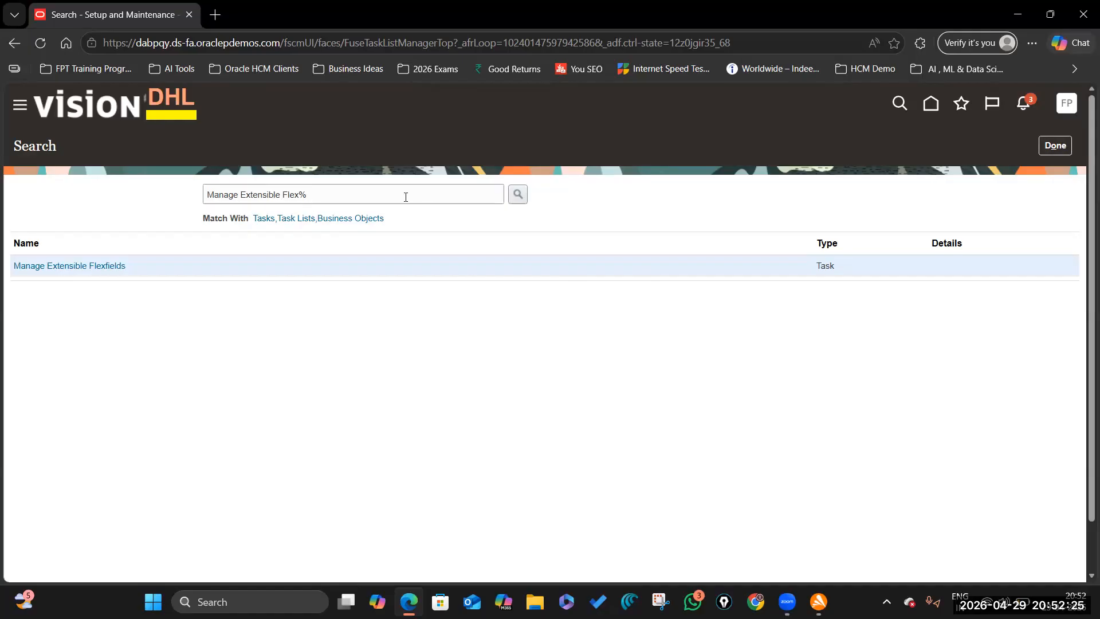
key(Return)
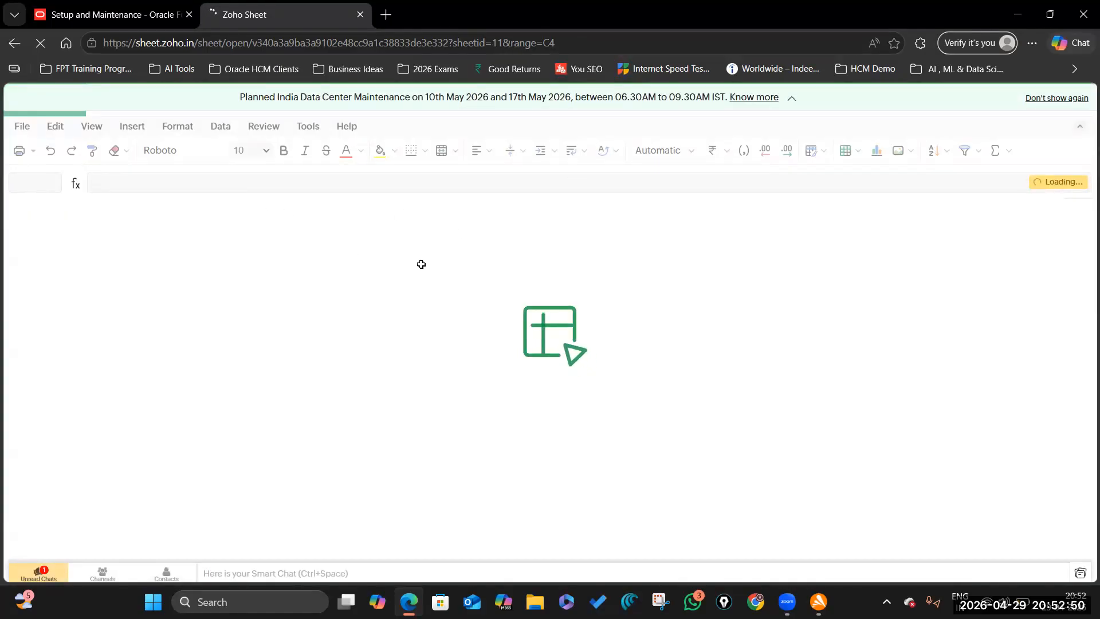
- Scroll the Assignments sheet to Assignment 21 and read cells C22 through C24
scroll(275, 408, down, 5)
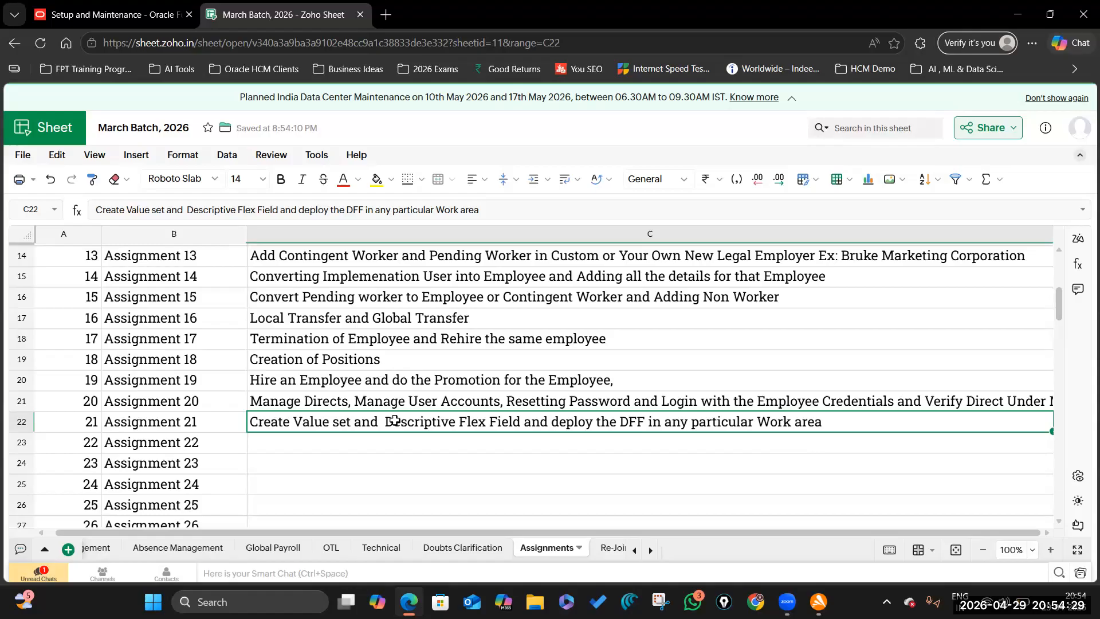
click(332, 443)
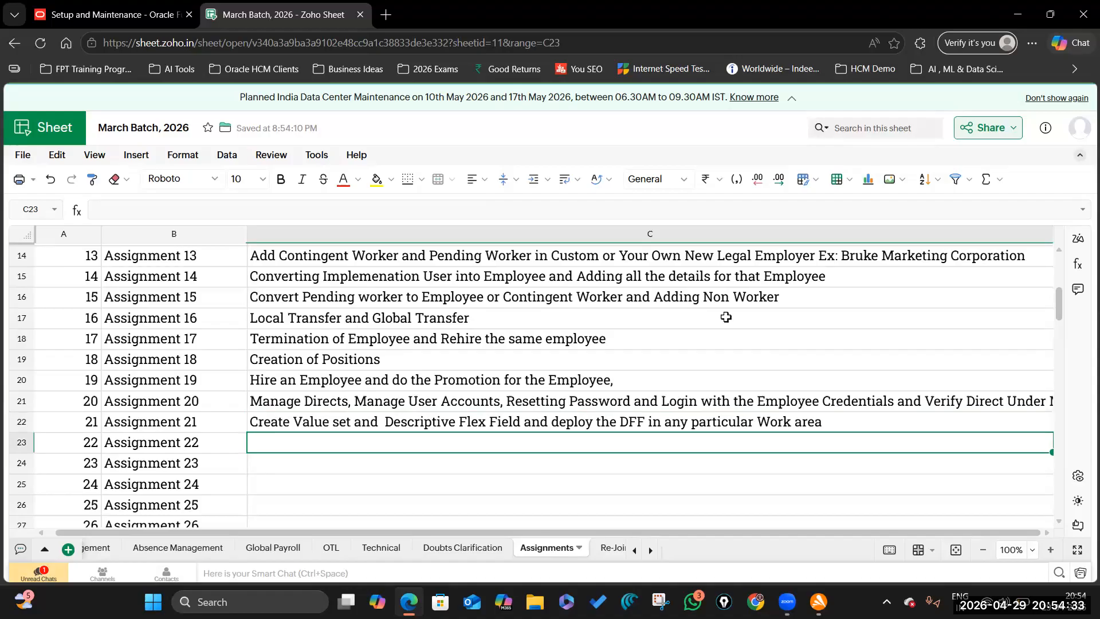
click(531, 418)
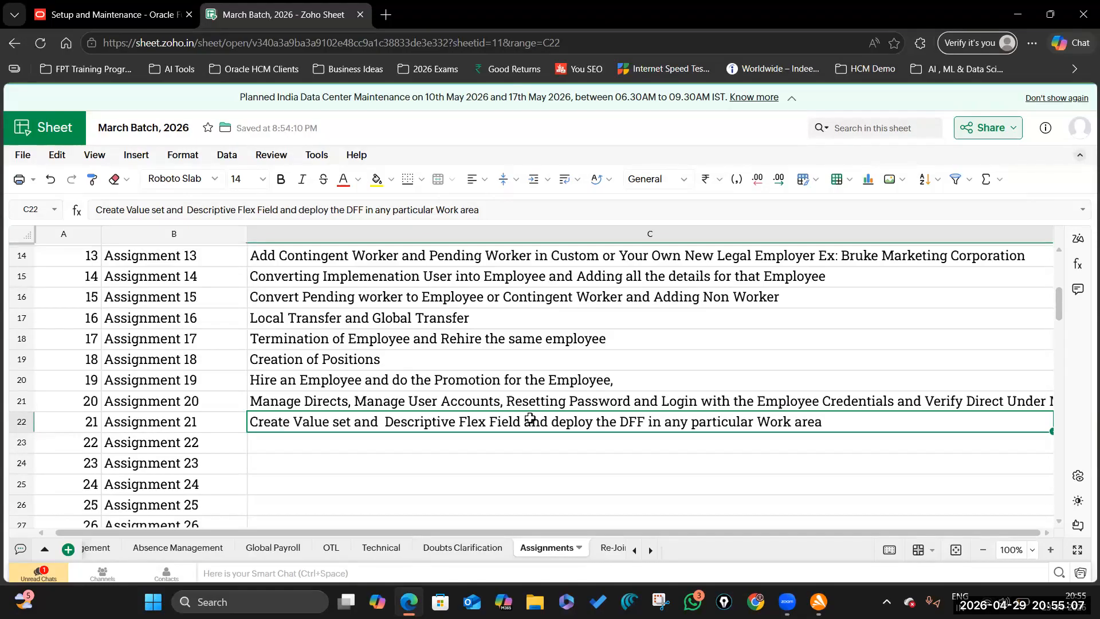
click(443, 467)
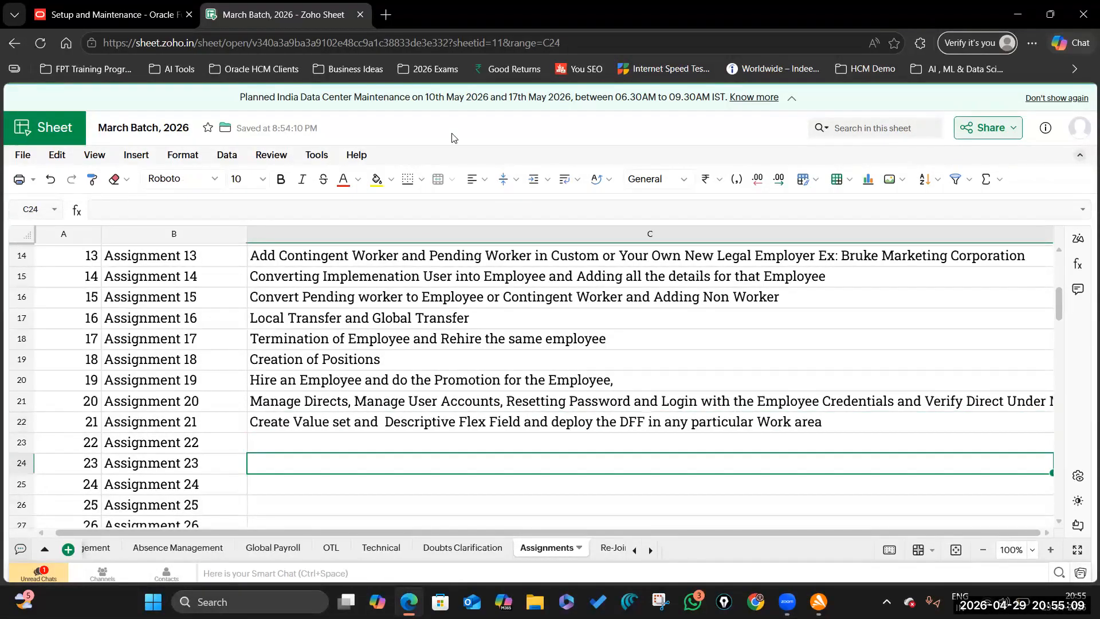